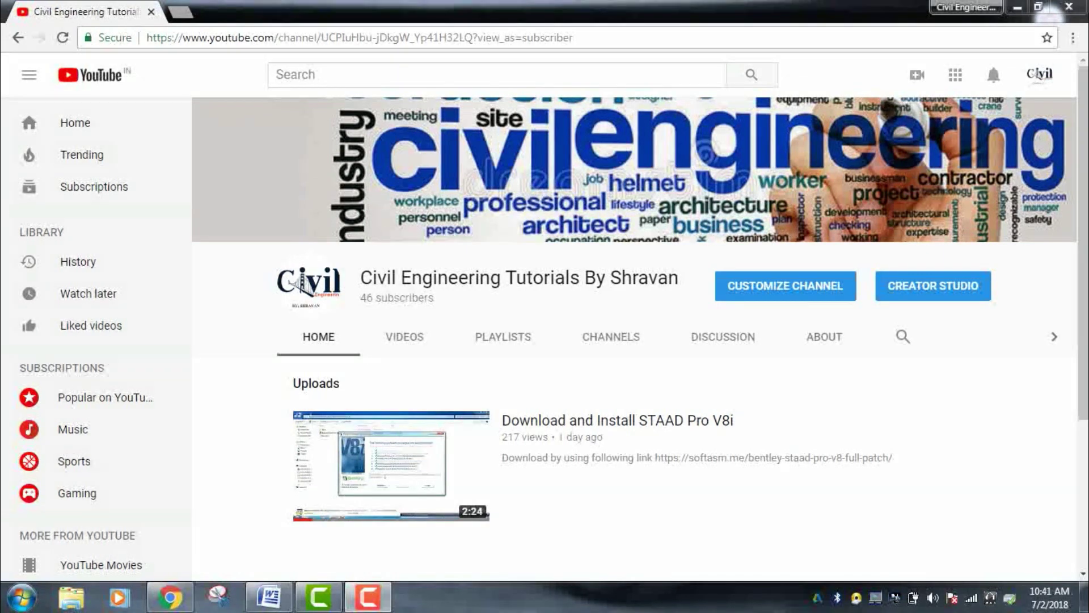
# Review the simply supported beam problem in the Word document and launch STAAD.Pro V8i SS5
pyautogui.click(269, 597)
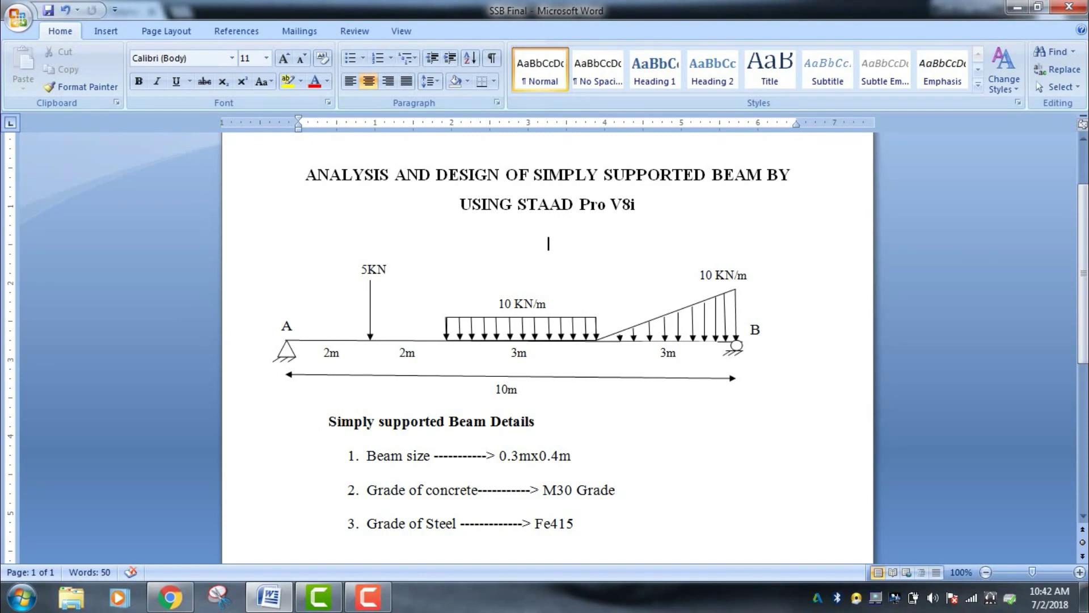
pyautogui.click(1018, 7)
pyautogui.click(1018, 8)
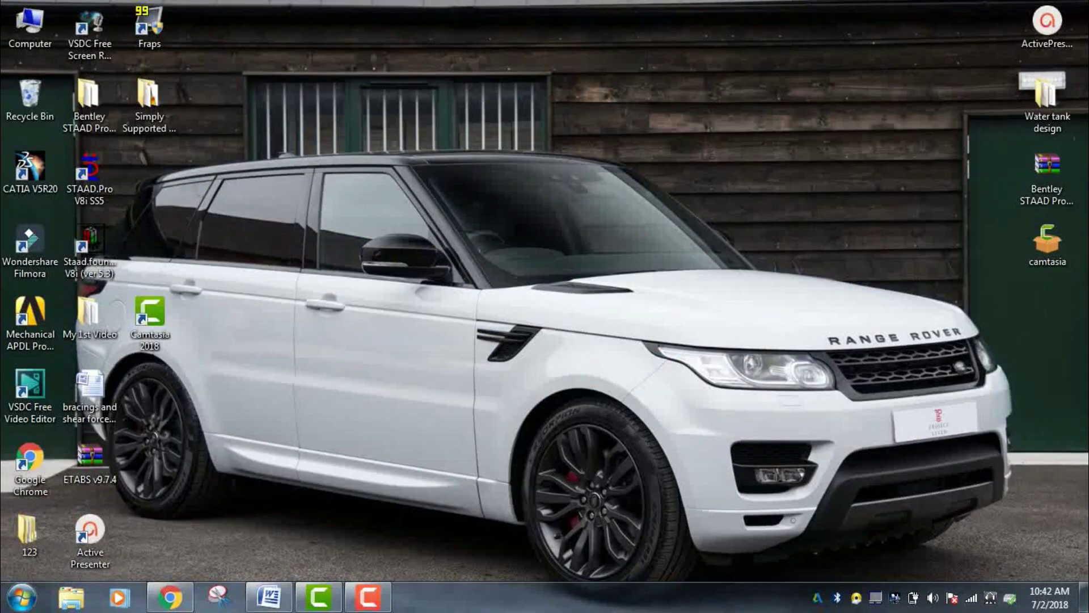
pyautogui.doubleClick(89, 177)
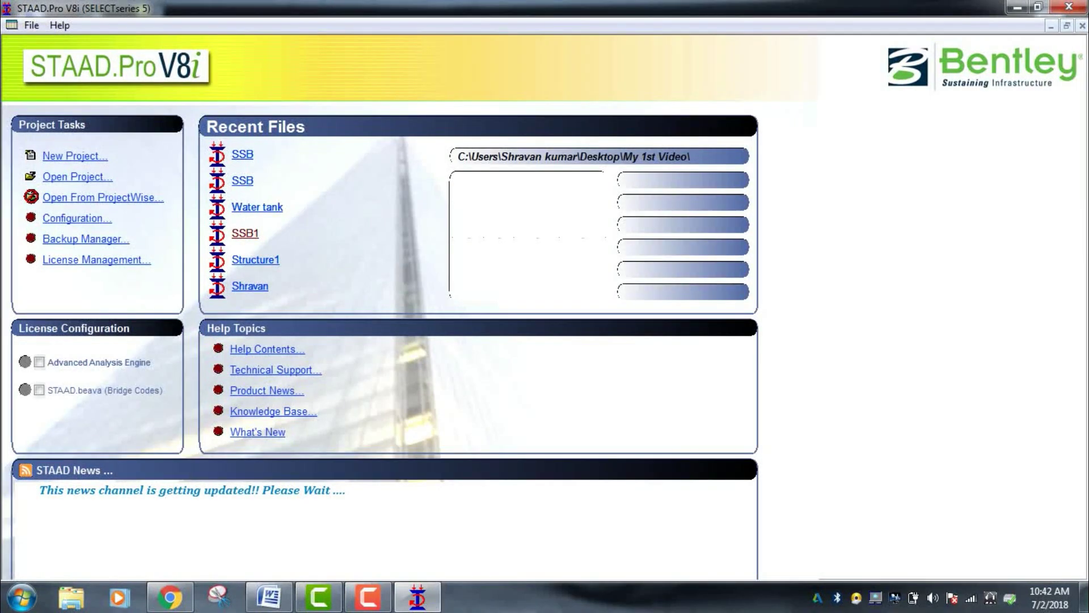
# Start a new Space project with the file name SSB
pyautogui.click(75, 156)
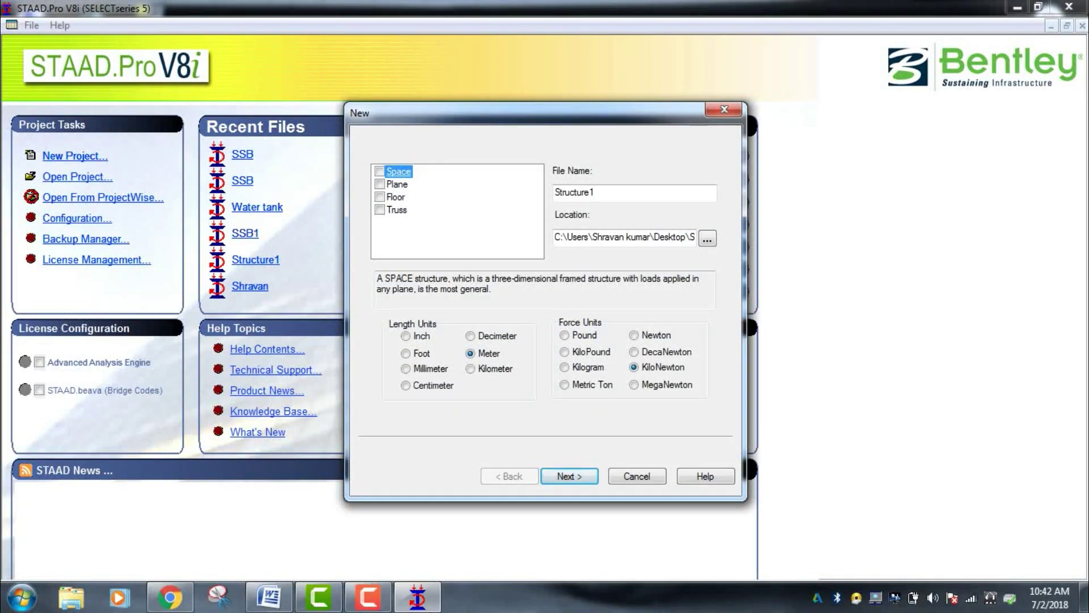
pyautogui.press('space')
pyautogui.press('Tab')
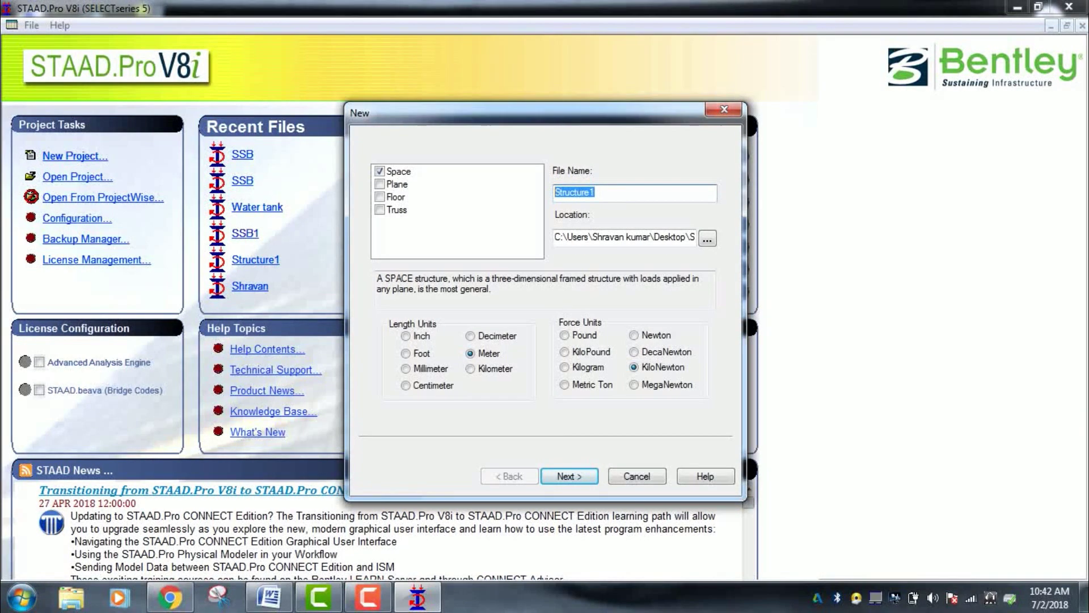
pyautogui.write('SSB')
pyautogui.press('Tab')
pyautogui.press('Tab')
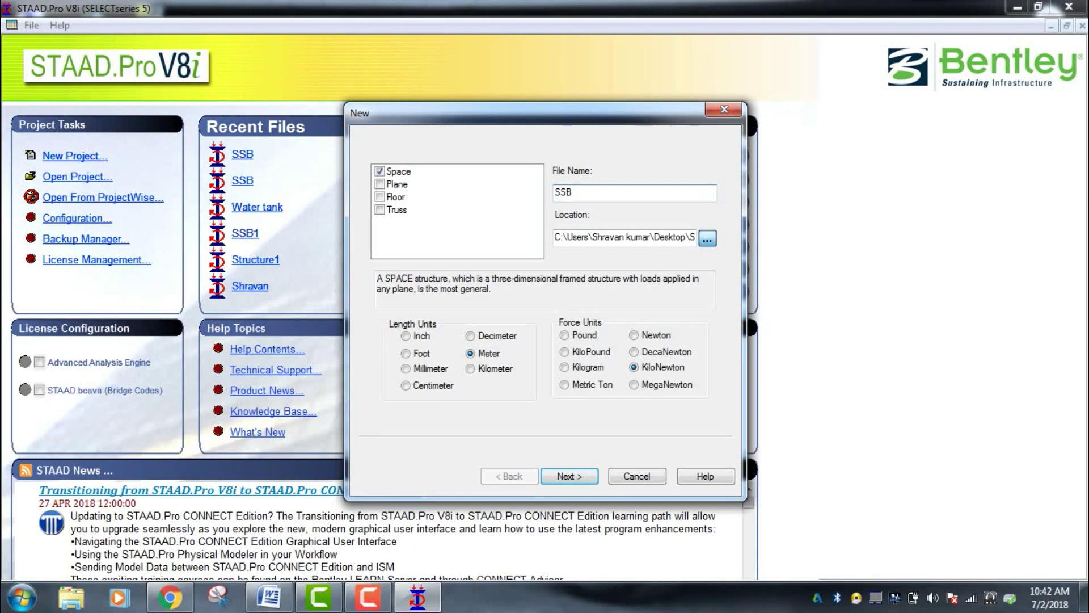
# Set the project location to the Desktop folder and finish the project setup with Add Beam as the starting task
pyautogui.press('Return')
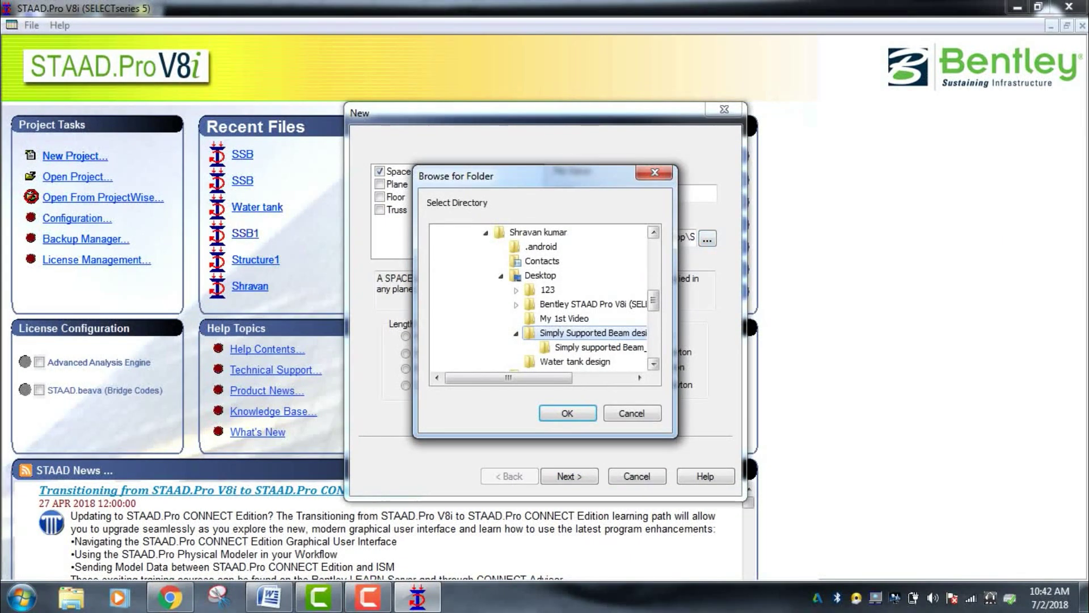
pyautogui.moveTo(654, 300); pyautogui.dragTo(653, 249)
pyautogui.click(464, 232)
pyautogui.click(567, 413)
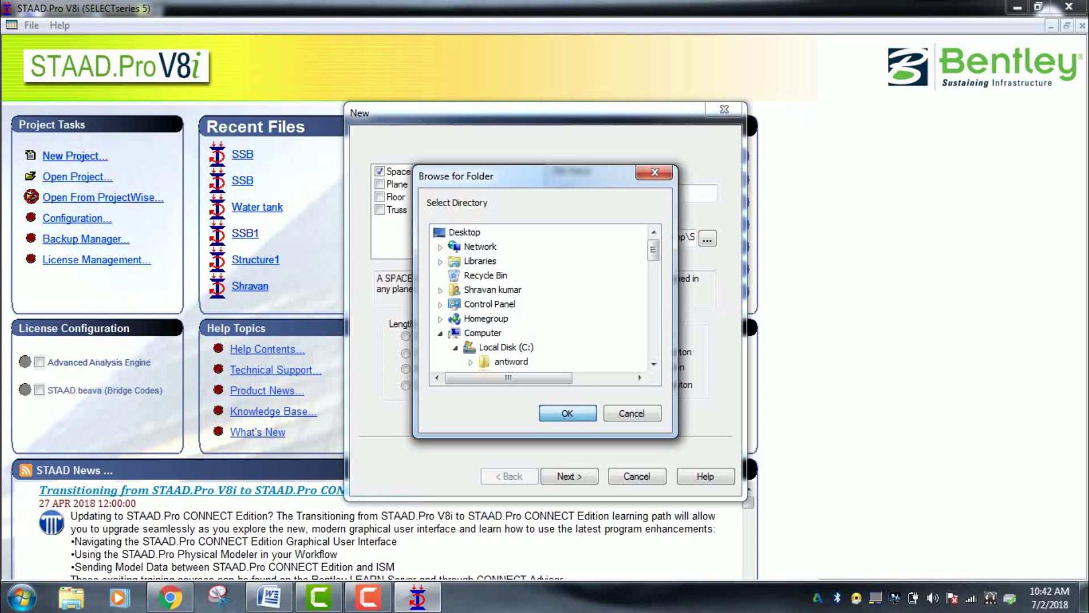
pyautogui.click(569, 476)
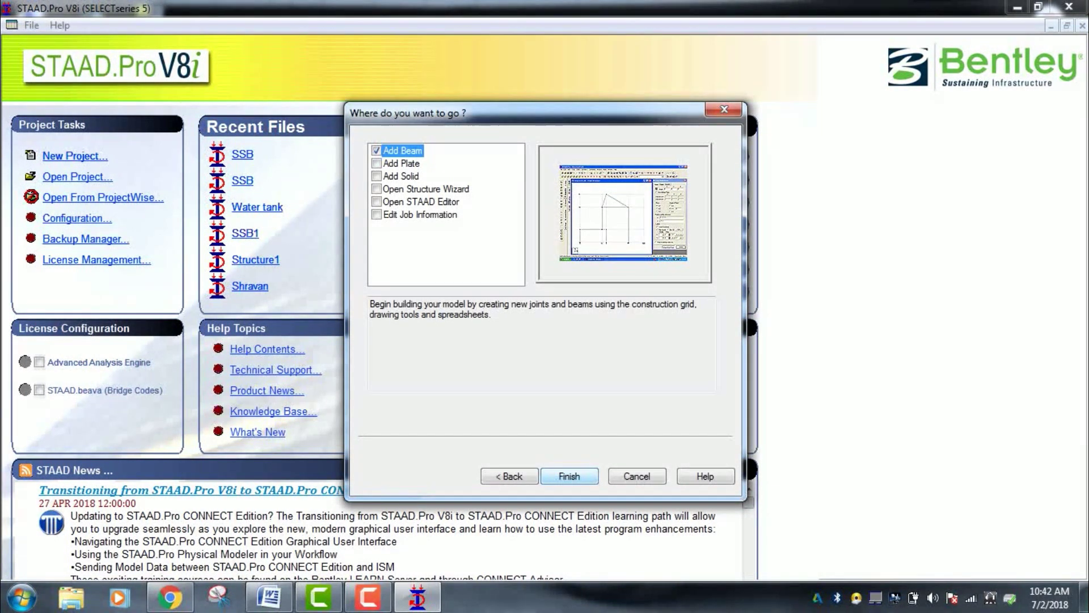
pyautogui.click(569, 476)
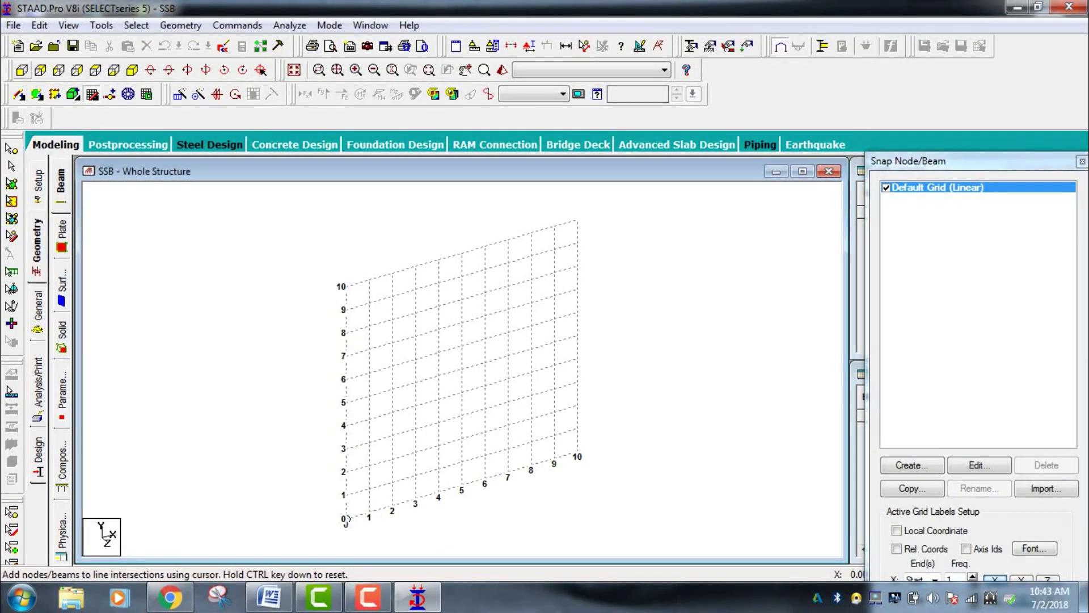
# Consult the beam sketch in Word and draw connected beams in front view along the base line, with nodes at X = 0, 2, 4, 7 and 10 m
pyautogui.click(22, 71)
pyautogui.click(269, 597)
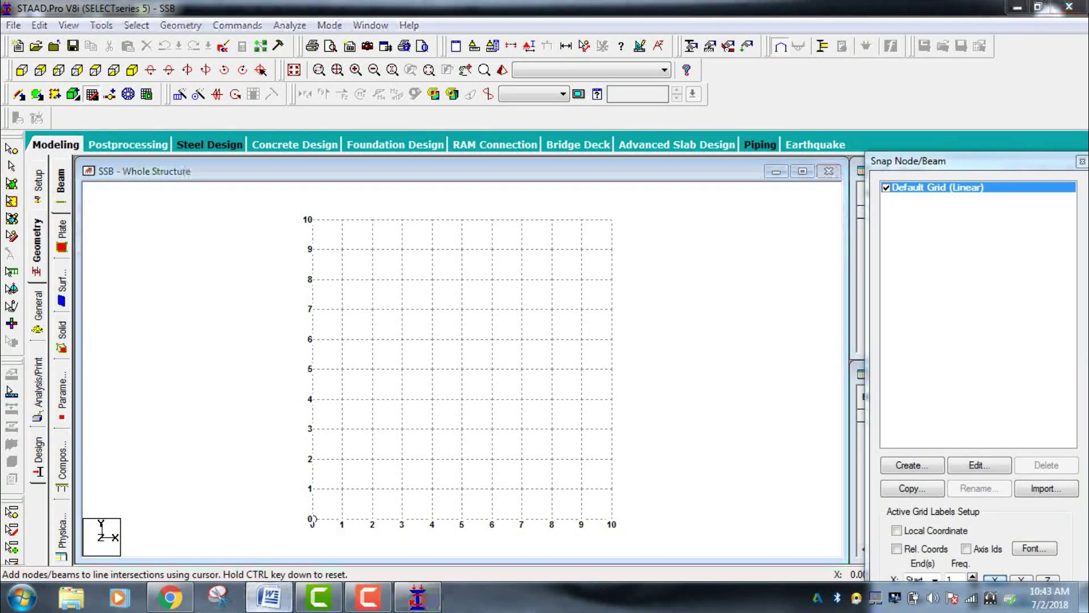
pyautogui.hotkey('alt', 'Tab')
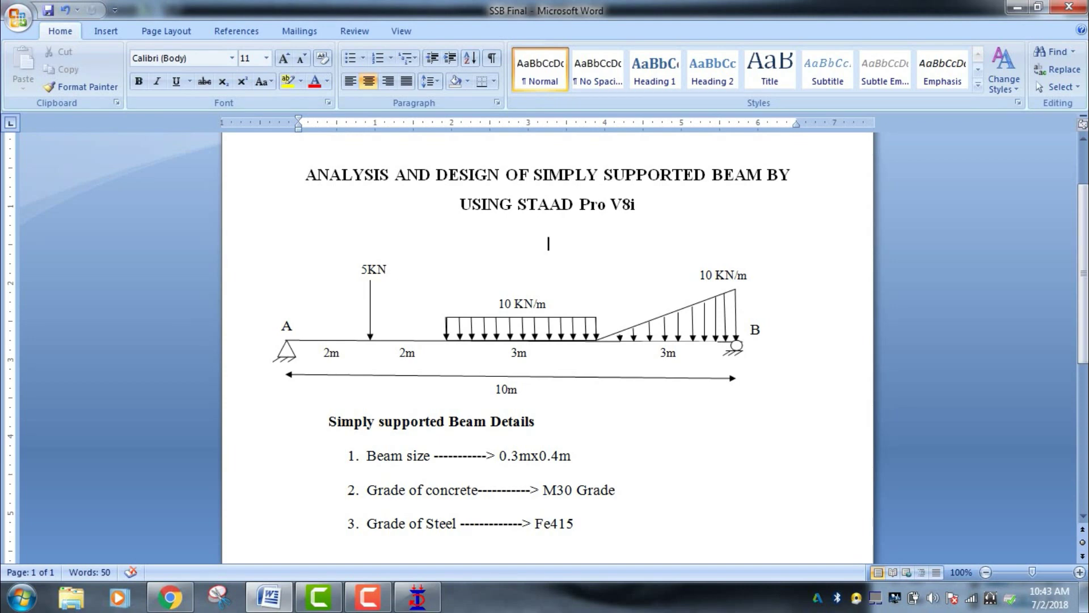
pyautogui.click(417, 595)
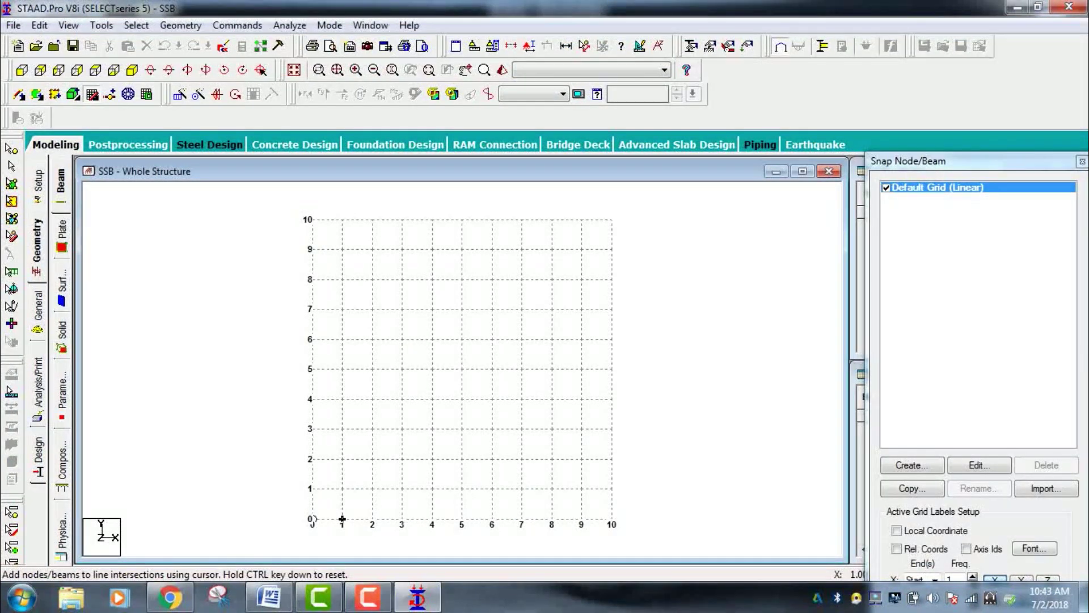
pyautogui.click(313, 518)
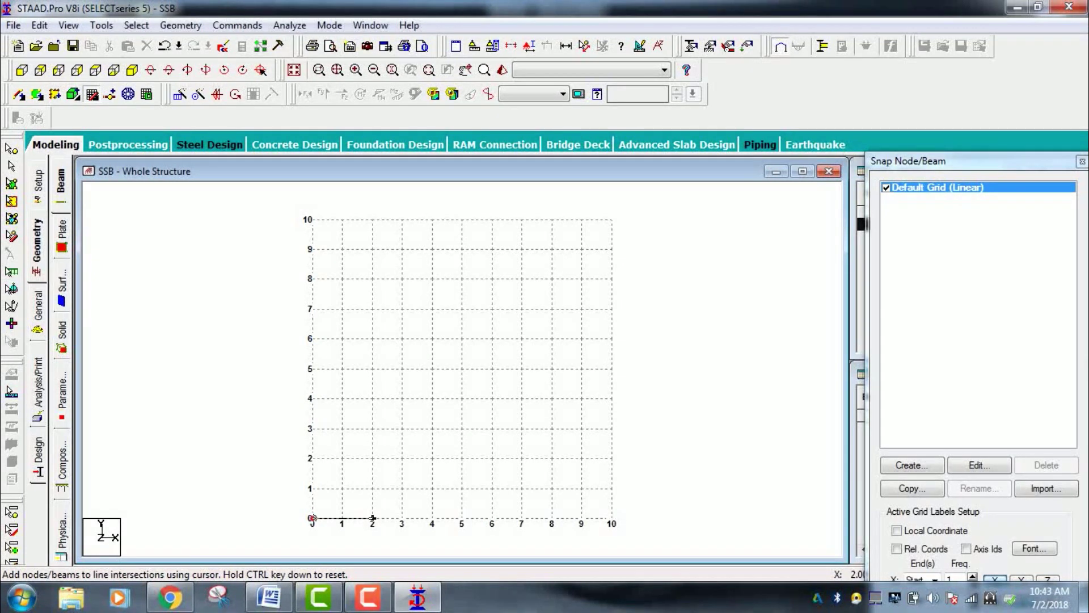
pyautogui.click(373, 518)
pyautogui.click(432, 518)
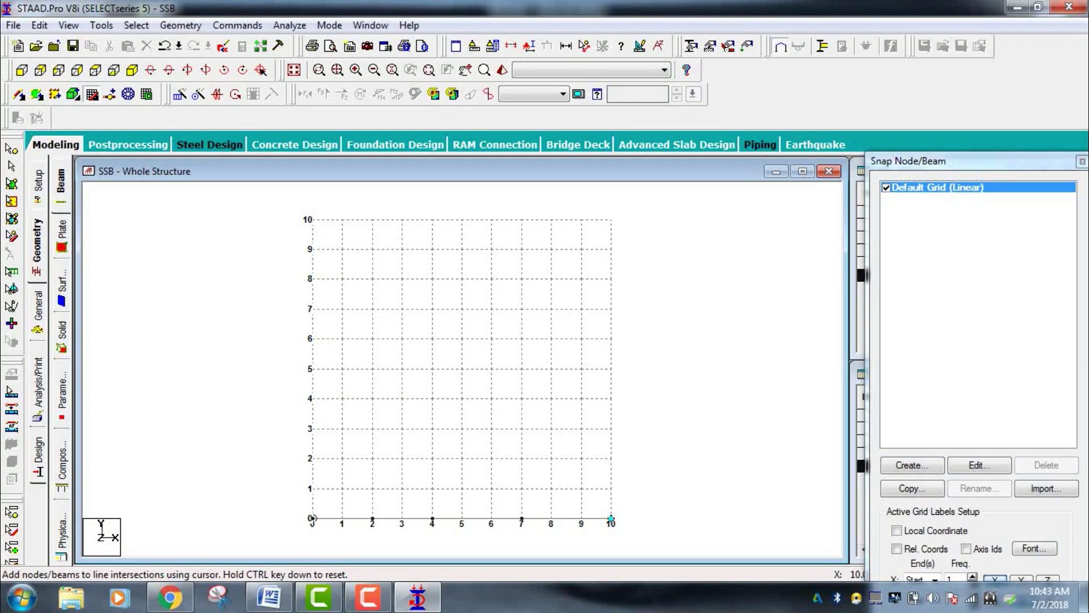
pyautogui.click(611, 518)
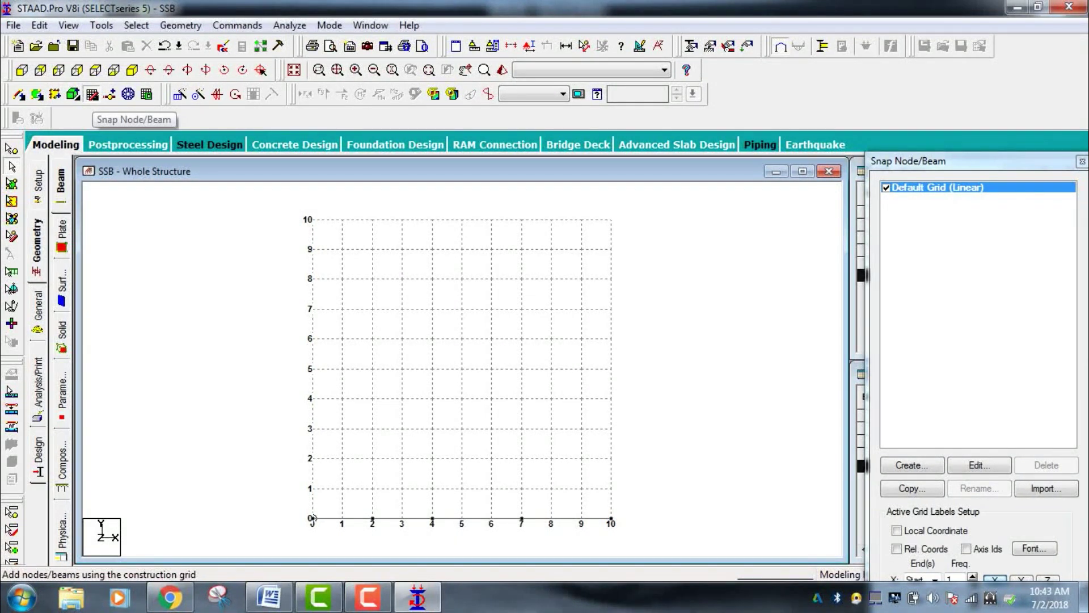
pyautogui.click(91, 94)
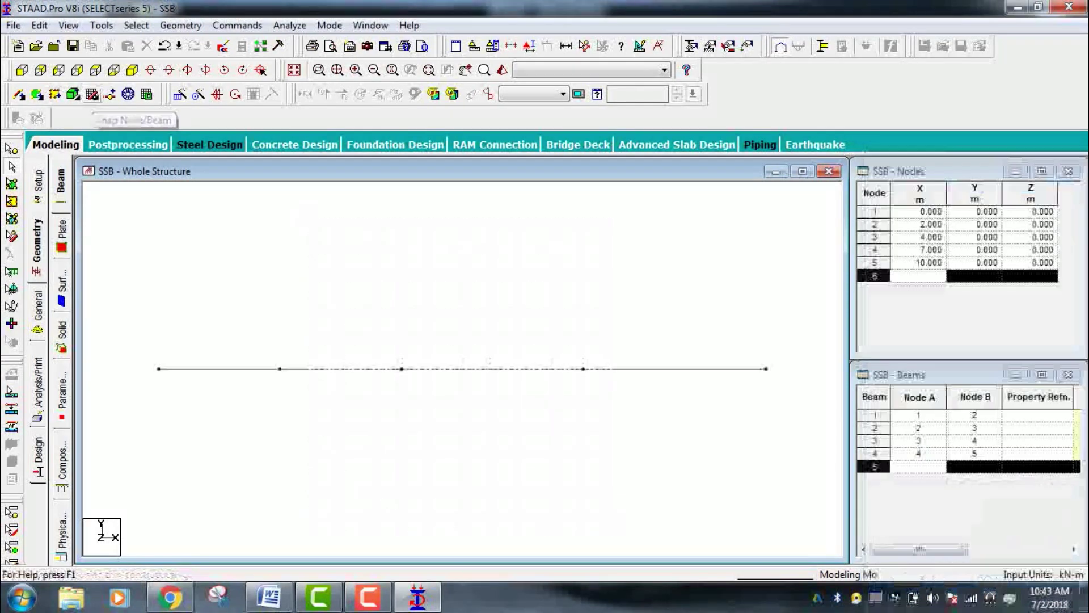
# Define a rectangular concrete section with YD 0.3 m and ZD 0.4 m
pyautogui.click(38, 310)
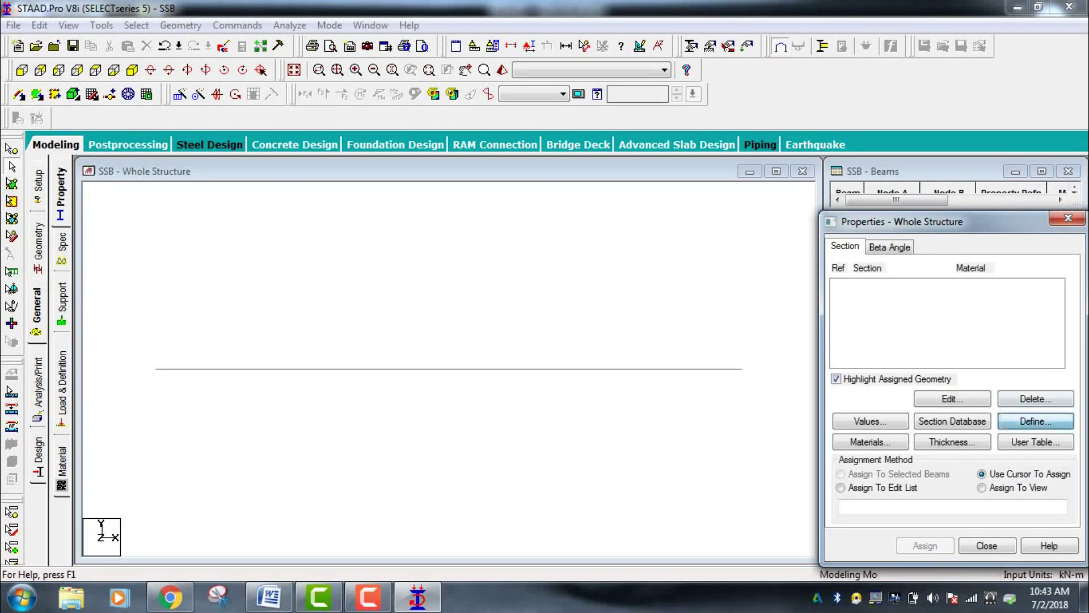
pyautogui.click(1036, 422)
pyautogui.click(319, 172)
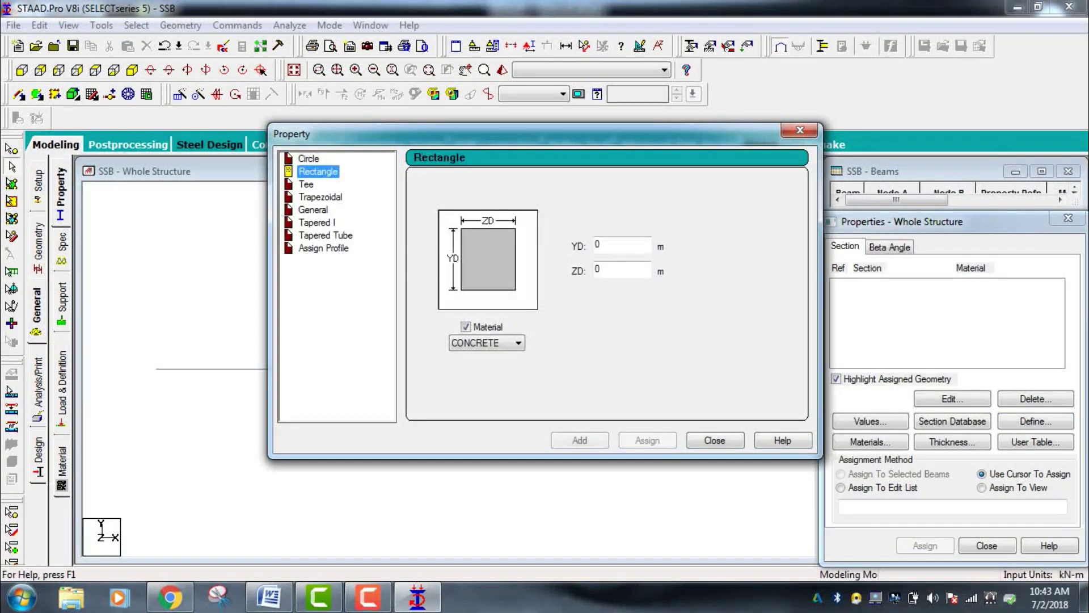
pyautogui.click(612, 245)
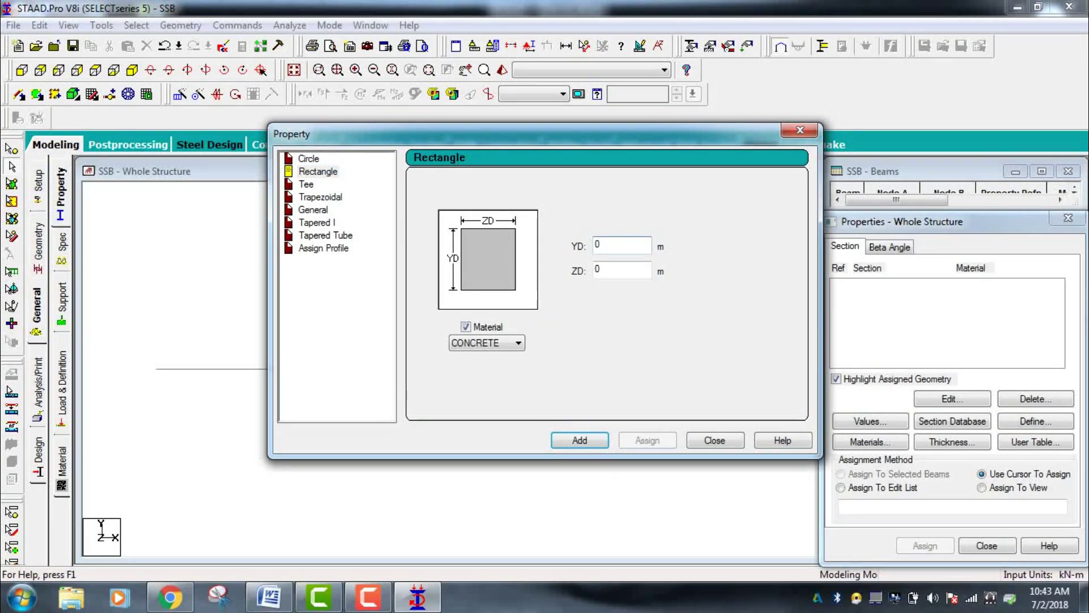
pyautogui.write('.3')
pyautogui.press('Tab')
pyautogui.write('0.4')
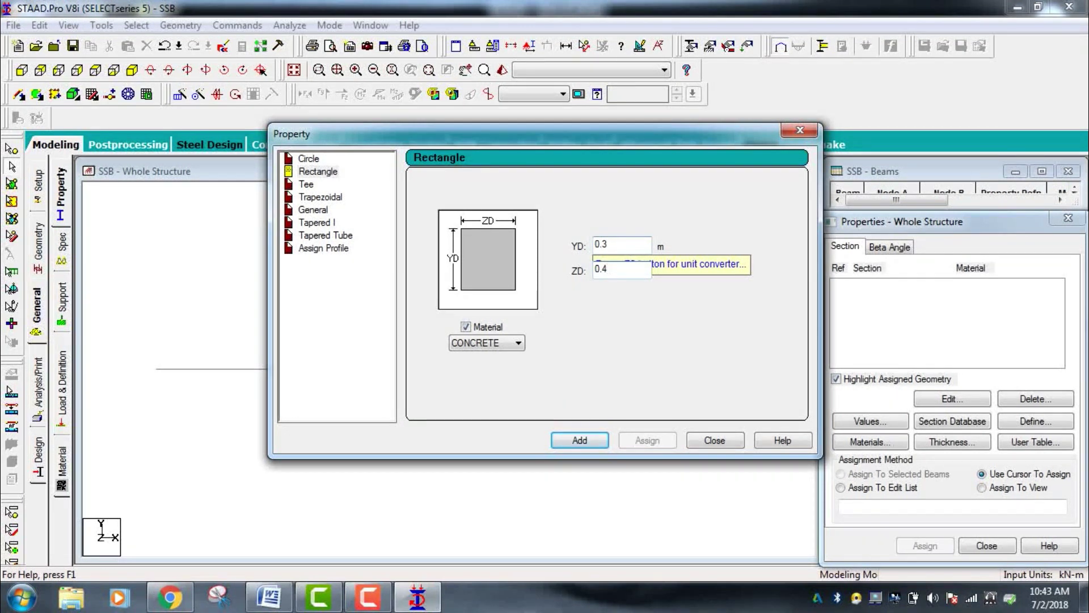
pyautogui.click(580, 440)
pyautogui.click(715, 440)
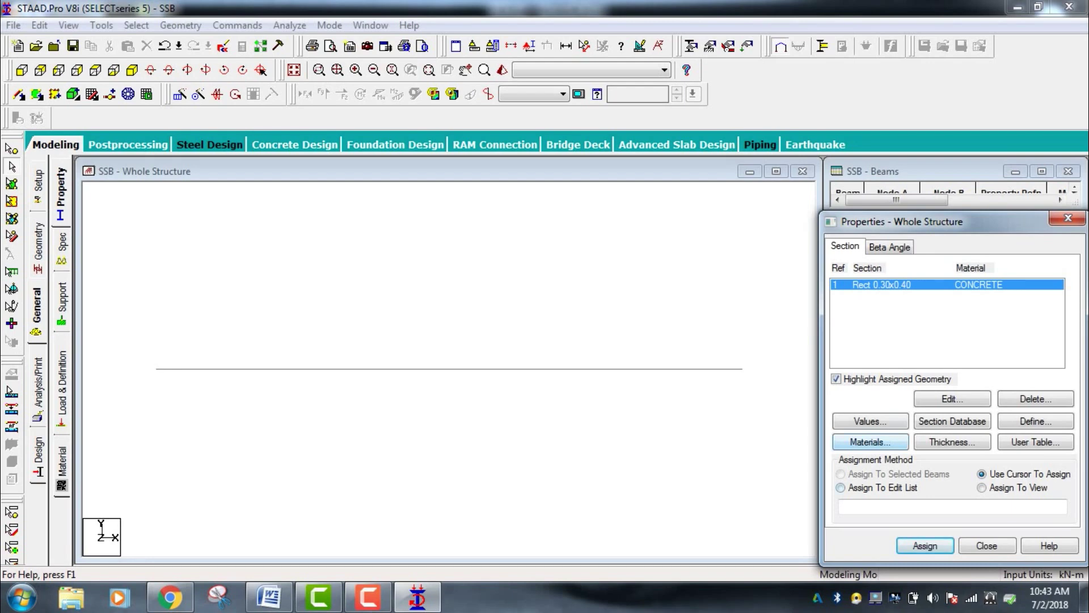
# Assign the rectangular concrete section to all beams in the view
pyautogui.click(982, 488)
pyautogui.click(925, 546)
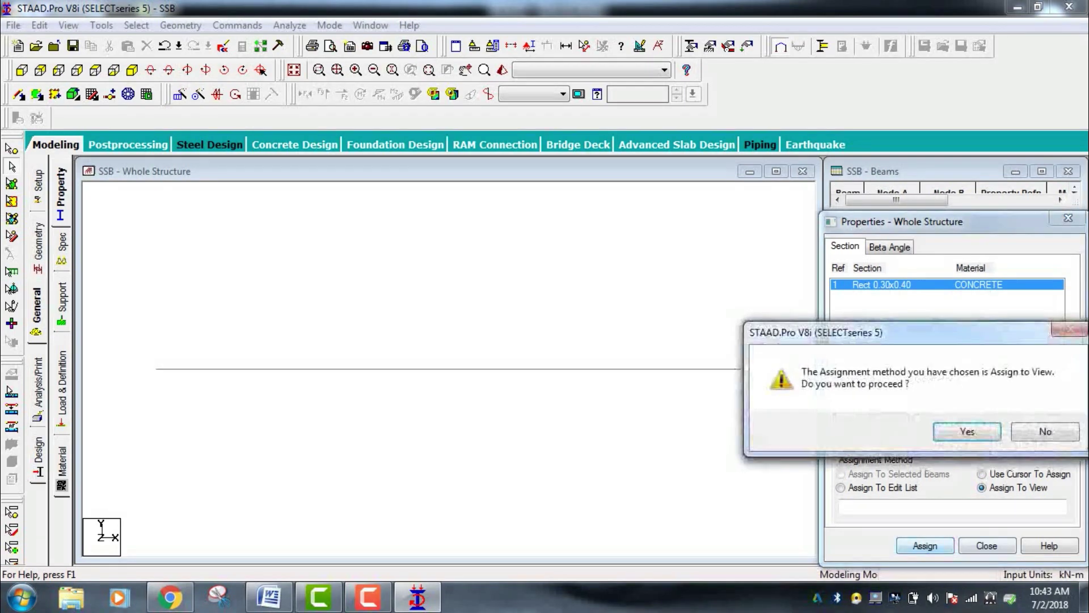
pyautogui.press('Return')
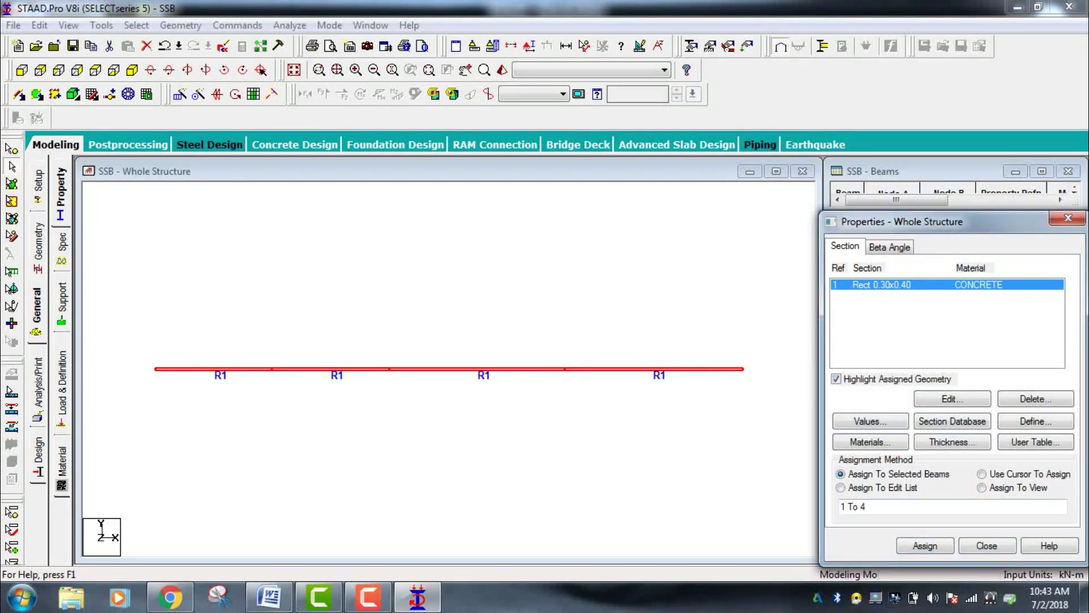
# Check the support types in the Word beam sketch and create a pinned support
pyautogui.click(62, 304)
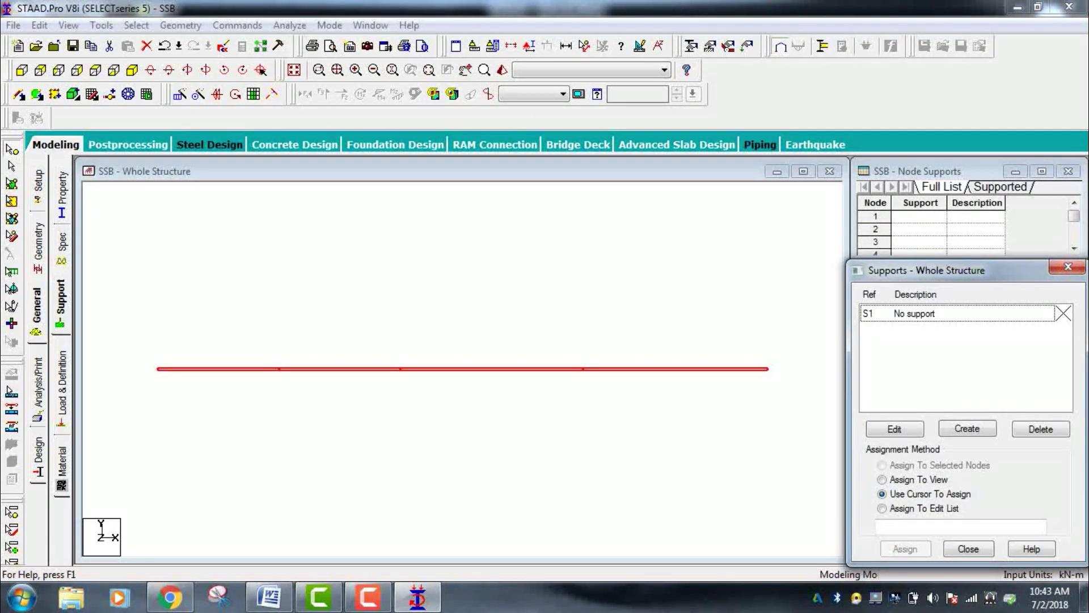
pyautogui.click(967, 429)
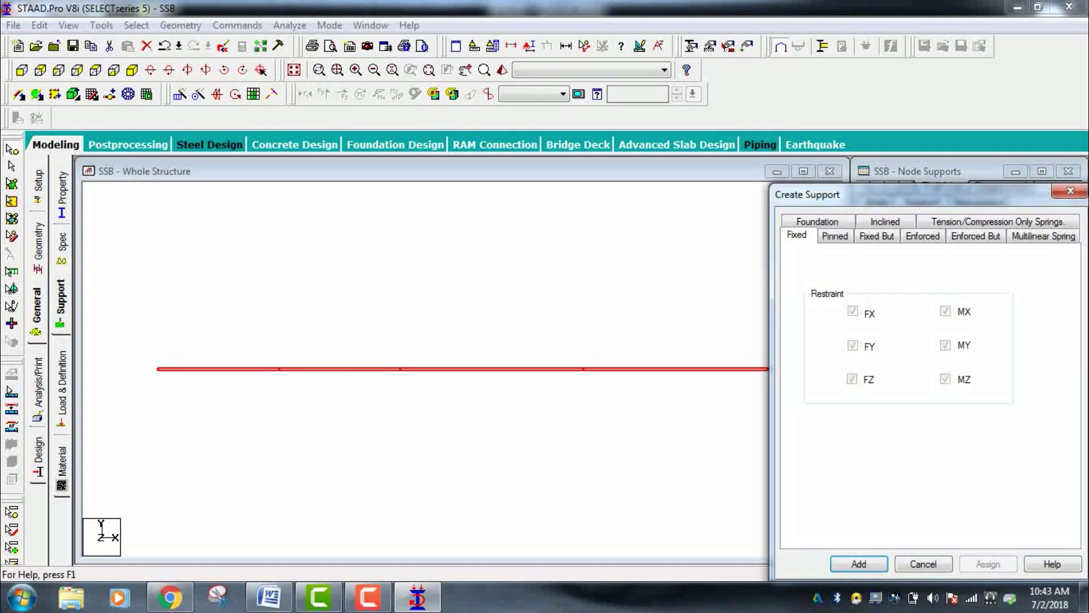
pyautogui.click(269, 597)
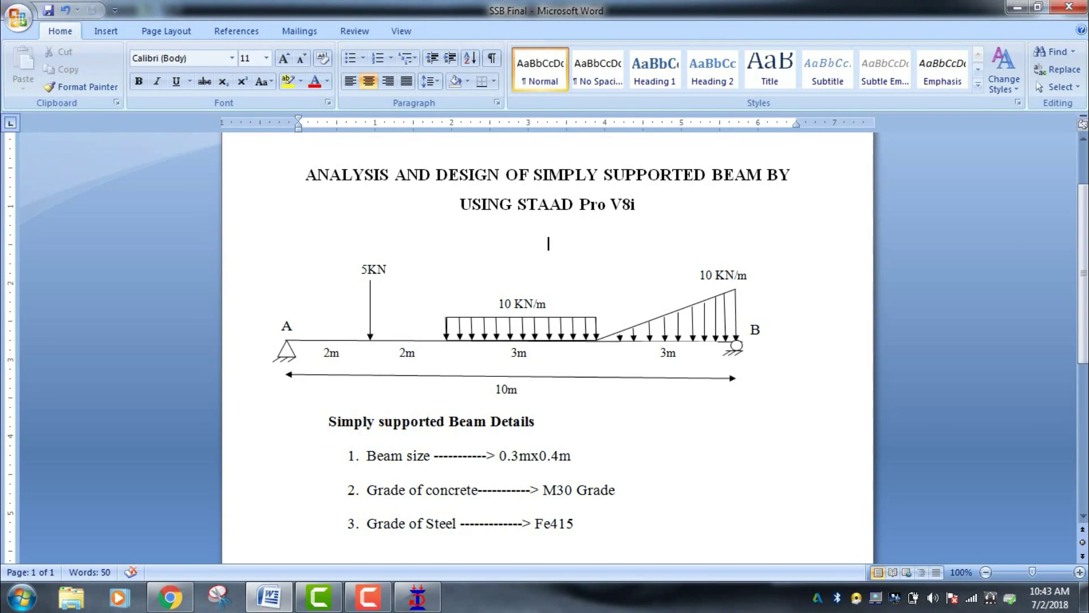
pyautogui.click(273, 598)
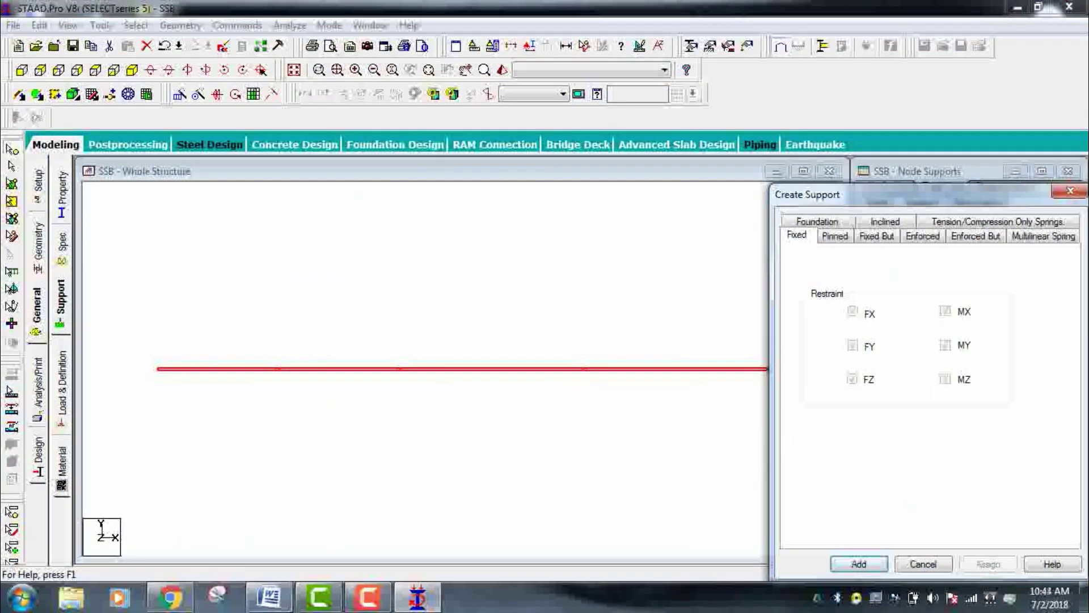
pyautogui.click(835, 235)
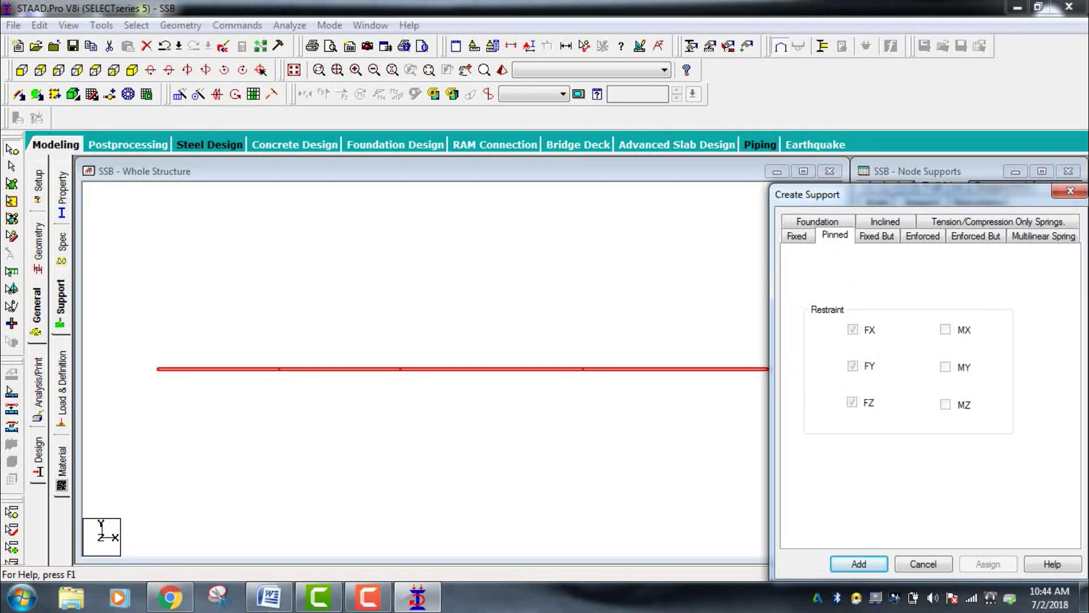
pyautogui.click(859, 563)
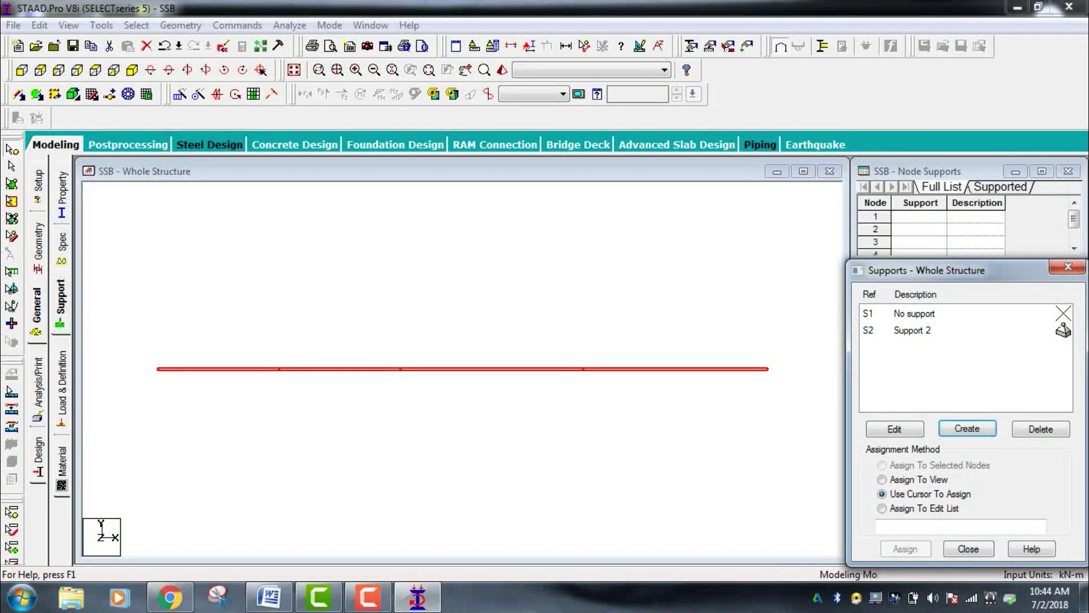
# Create a Fixed But support with FX, FY, FZ, MX and MZ released
pyautogui.click(967, 429)
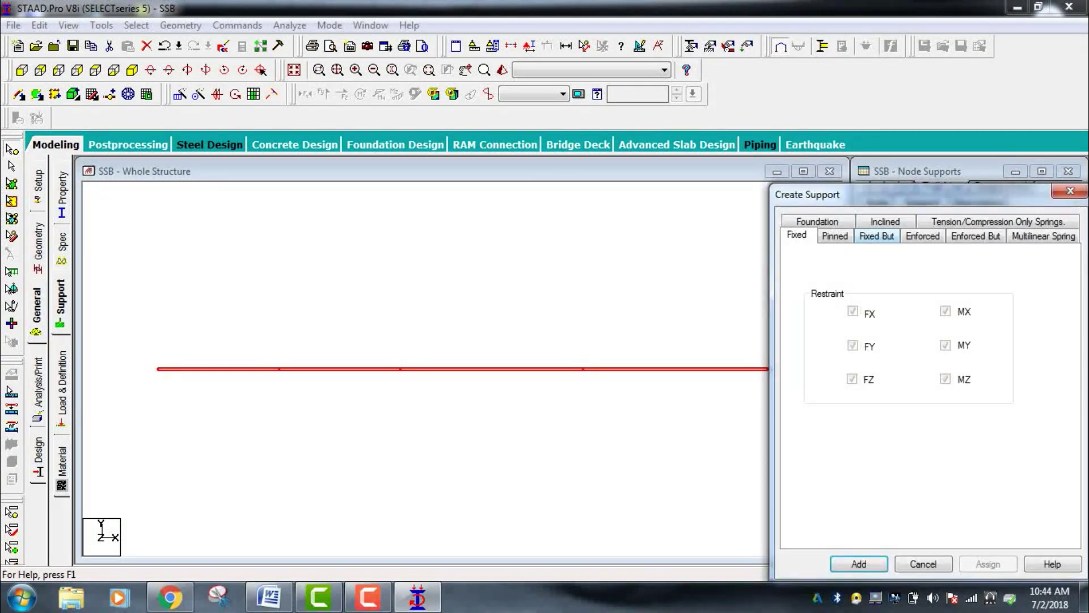
pyautogui.click(877, 236)
pyautogui.click(820, 290)
pyautogui.click(818, 312)
pyautogui.click(819, 335)
pyautogui.click(819, 357)
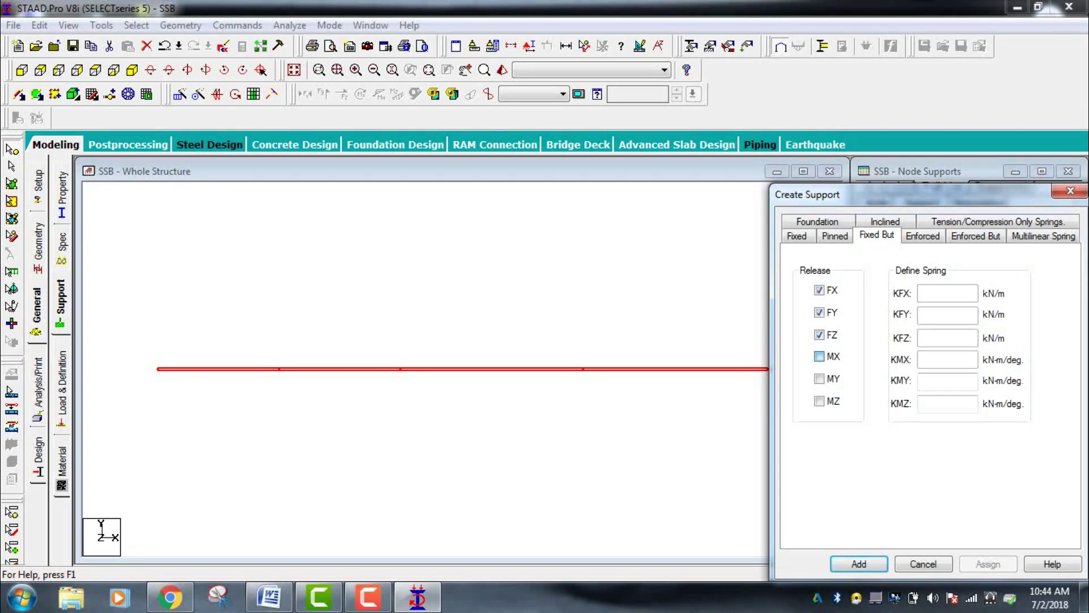
pyautogui.click(819, 401)
pyautogui.click(860, 563)
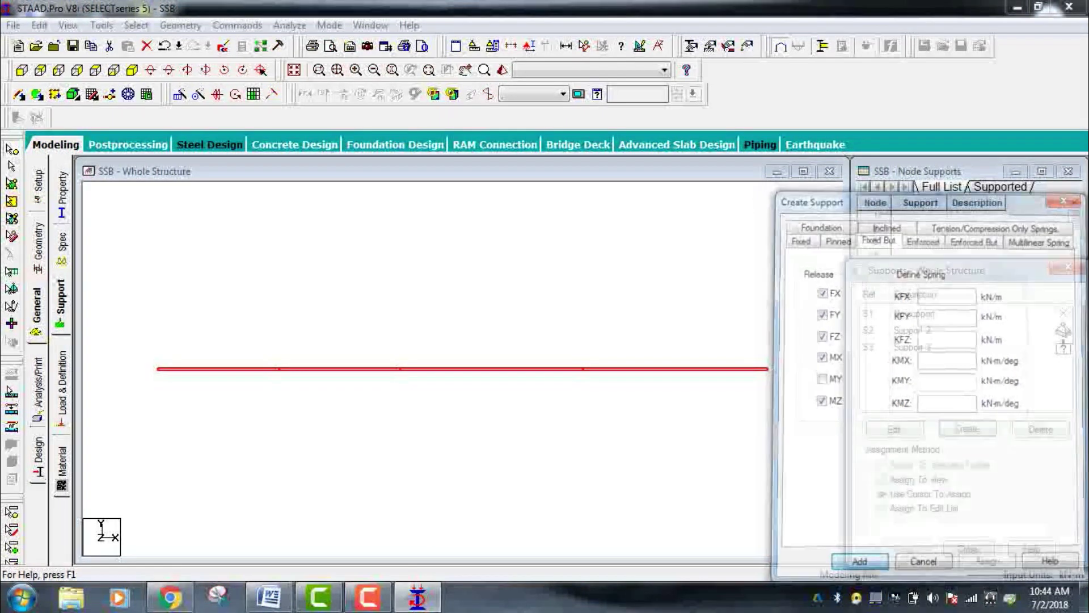
# Assign the pinned support to the beam's left end node and the Fixed But support to its right end node
pyautogui.click(1052, 330)
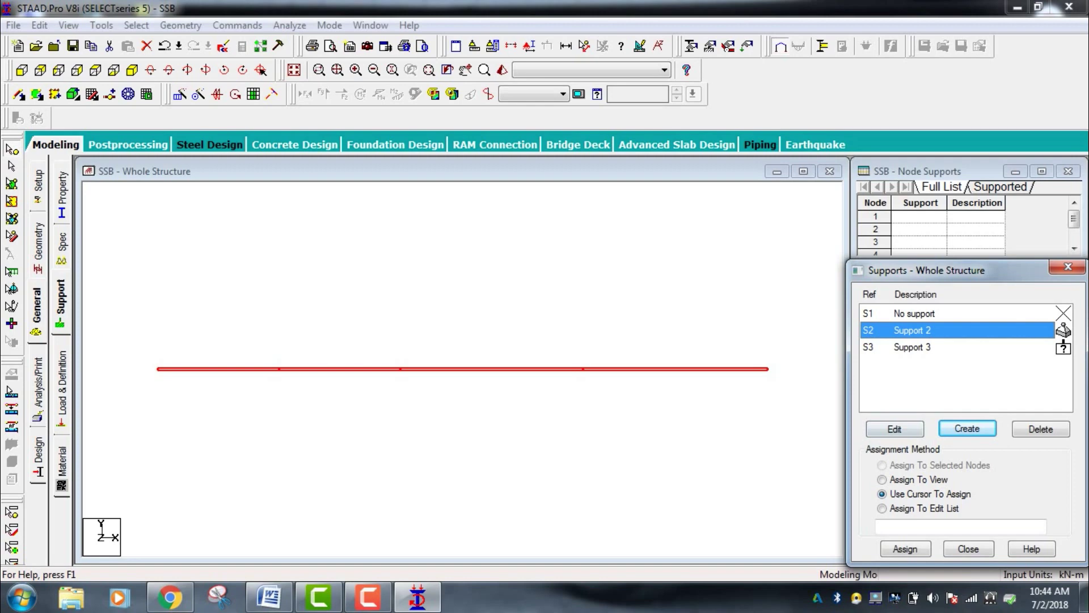
pyautogui.click(905, 549)
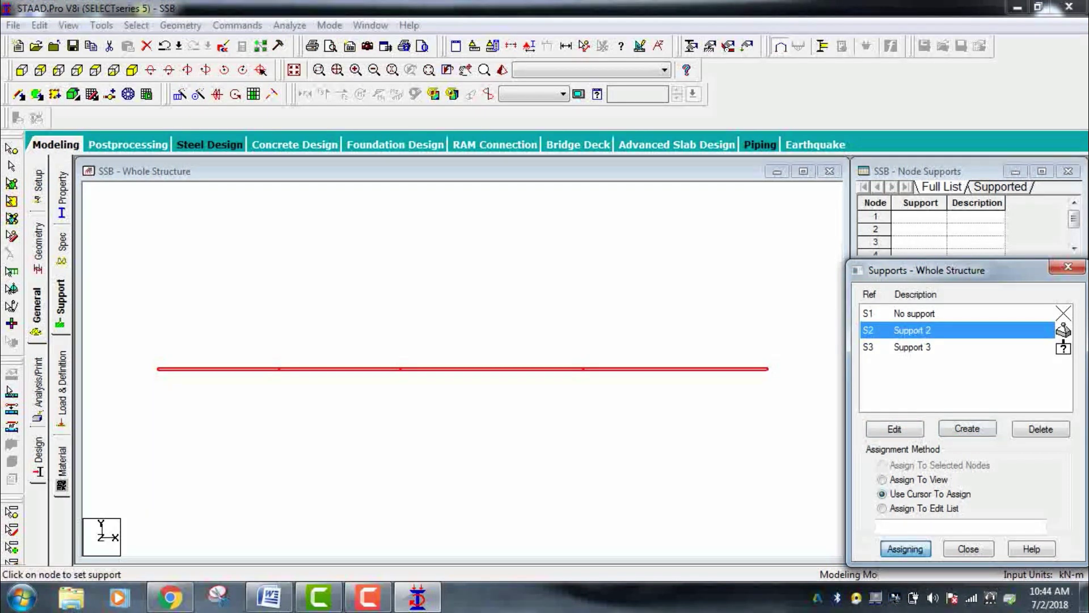
pyautogui.click(158, 369)
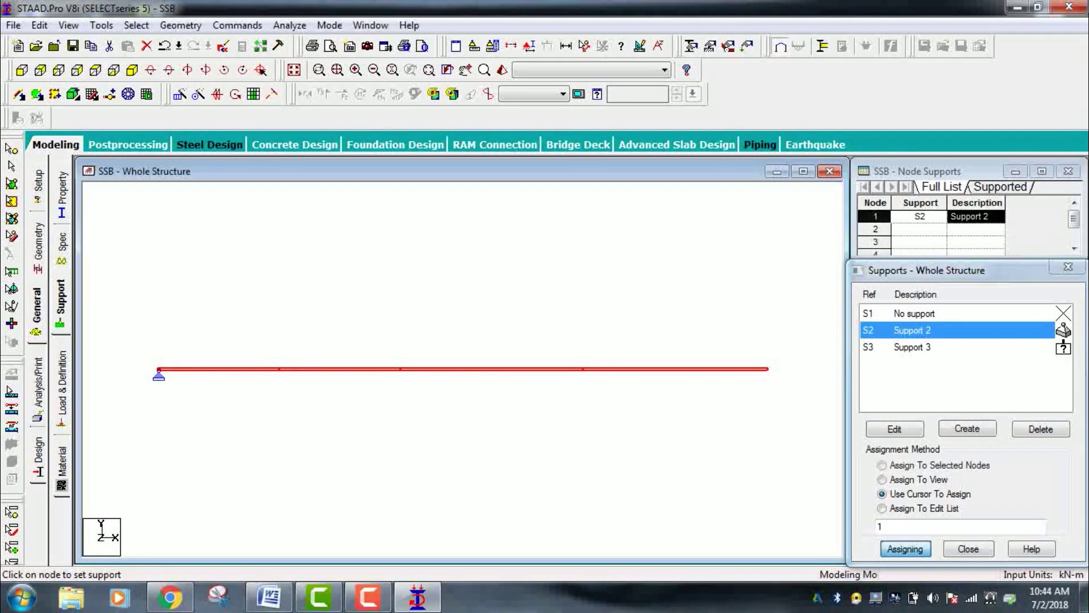
pyautogui.click(1053, 347)
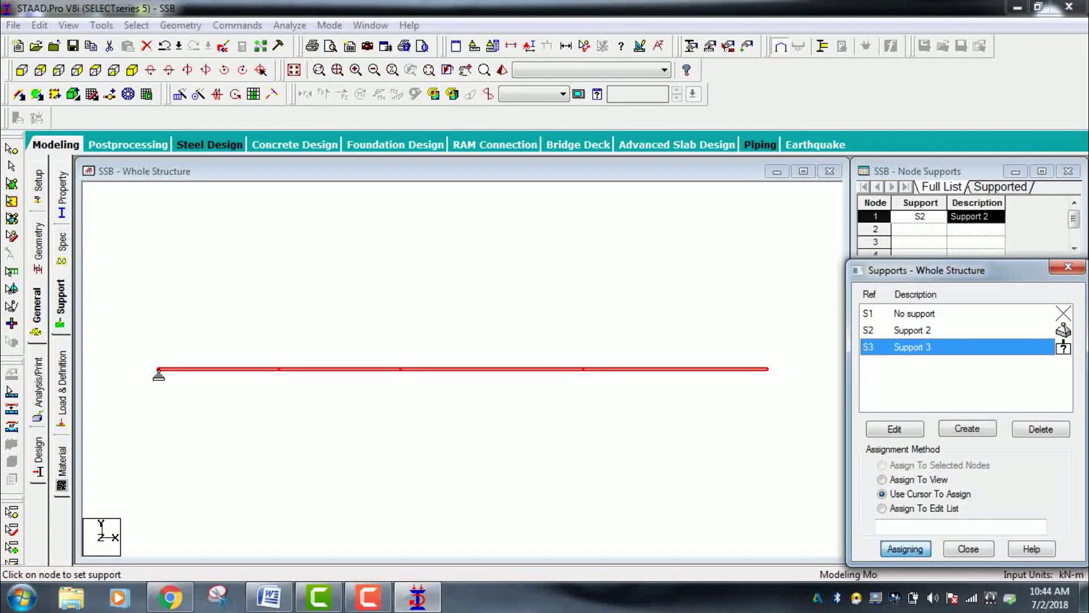
pyautogui.click(767, 370)
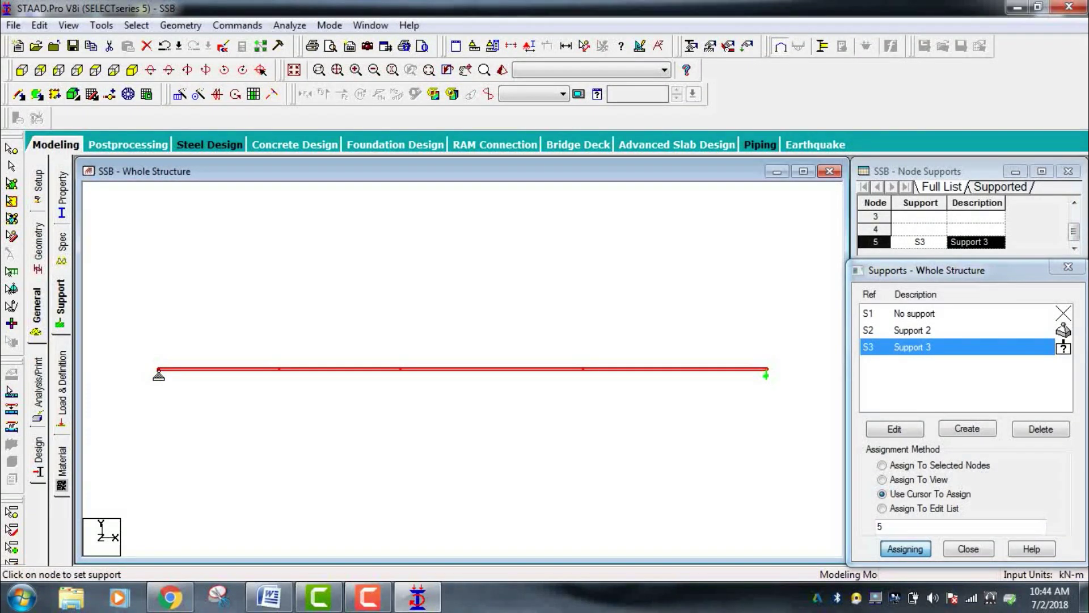
# Create primary load case 1 titled "Loads" with loading type None
pyautogui.click(61, 377)
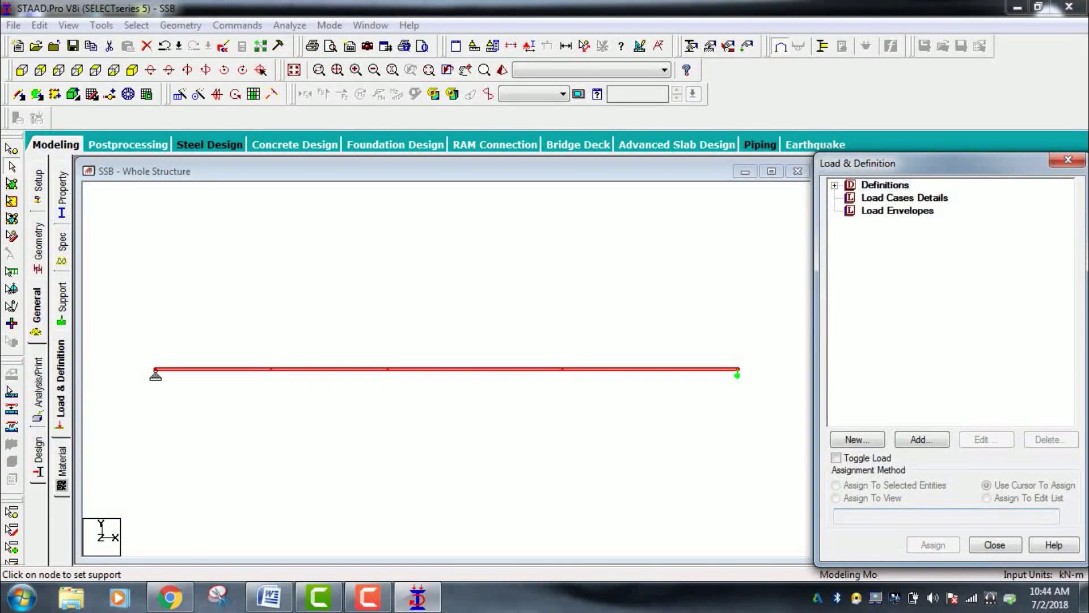
pyautogui.click(904, 198)
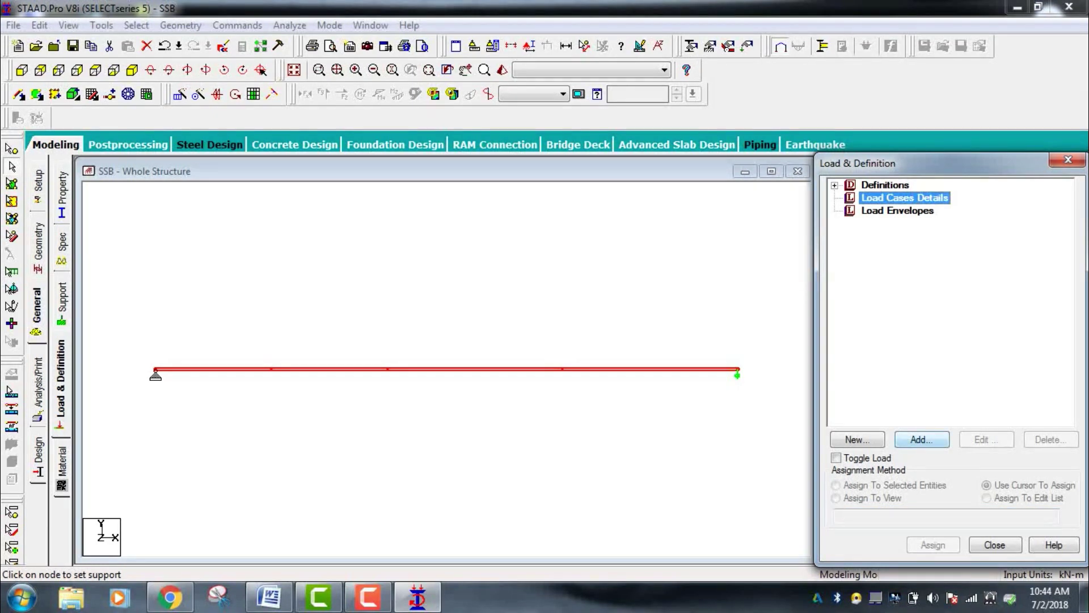
pyautogui.click(922, 439)
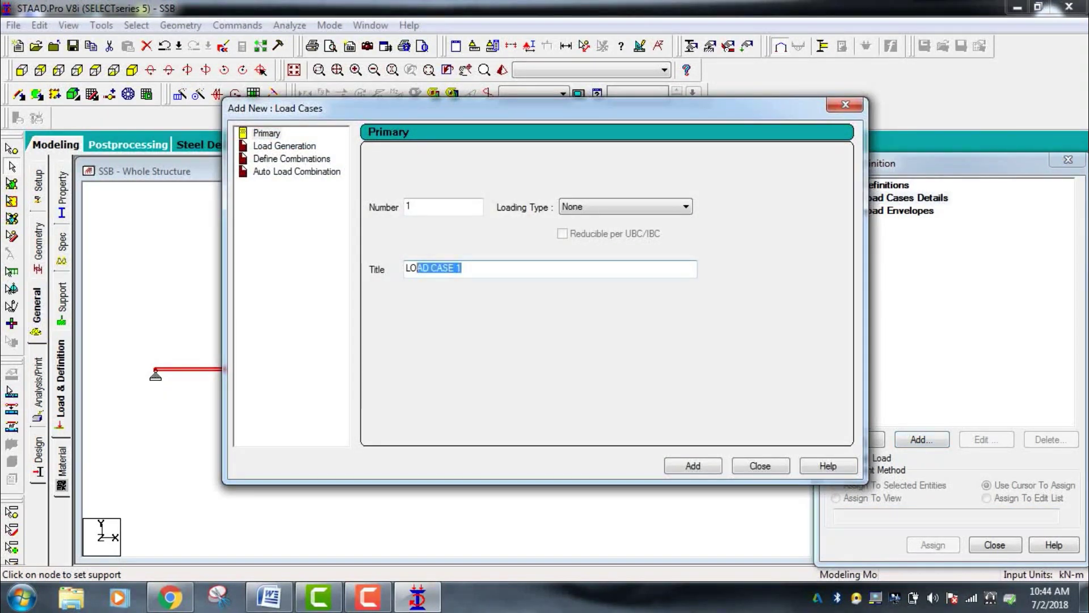
pyautogui.write('L')
pyautogui.press('capslock')
pyautogui.write('oads')
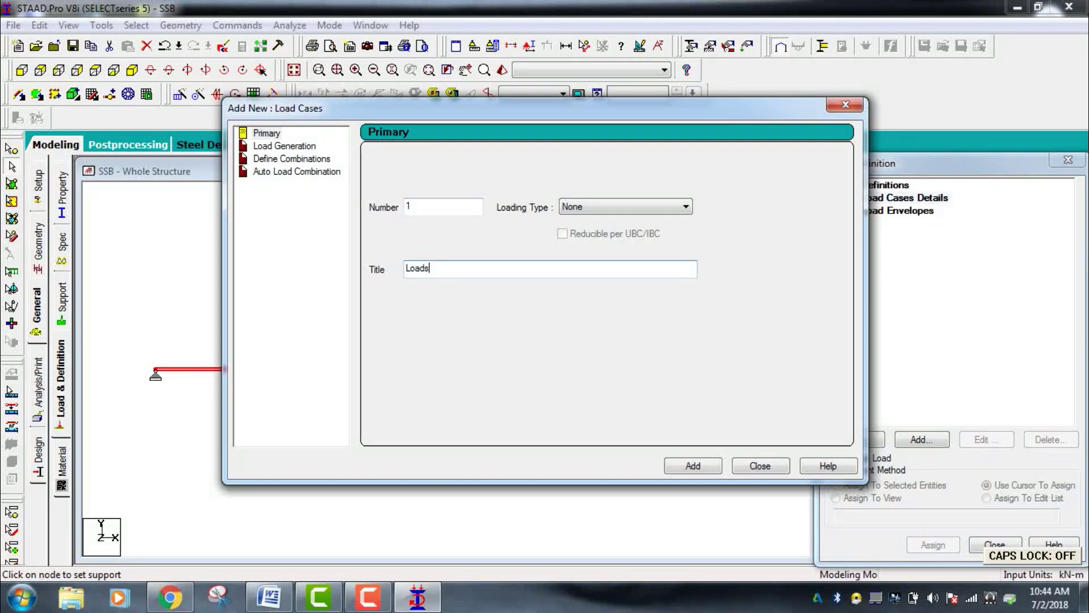
pyautogui.click(693, 465)
pyautogui.click(760, 465)
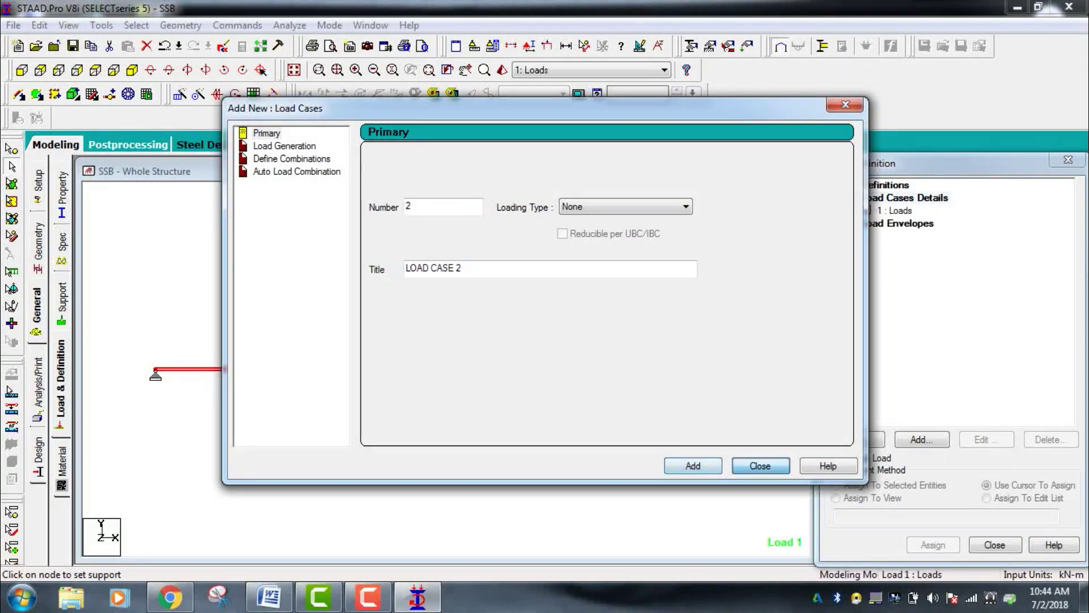
# Add a selfweight load in the Y direction with factor -1 to the Loads case
pyautogui.click(895, 211)
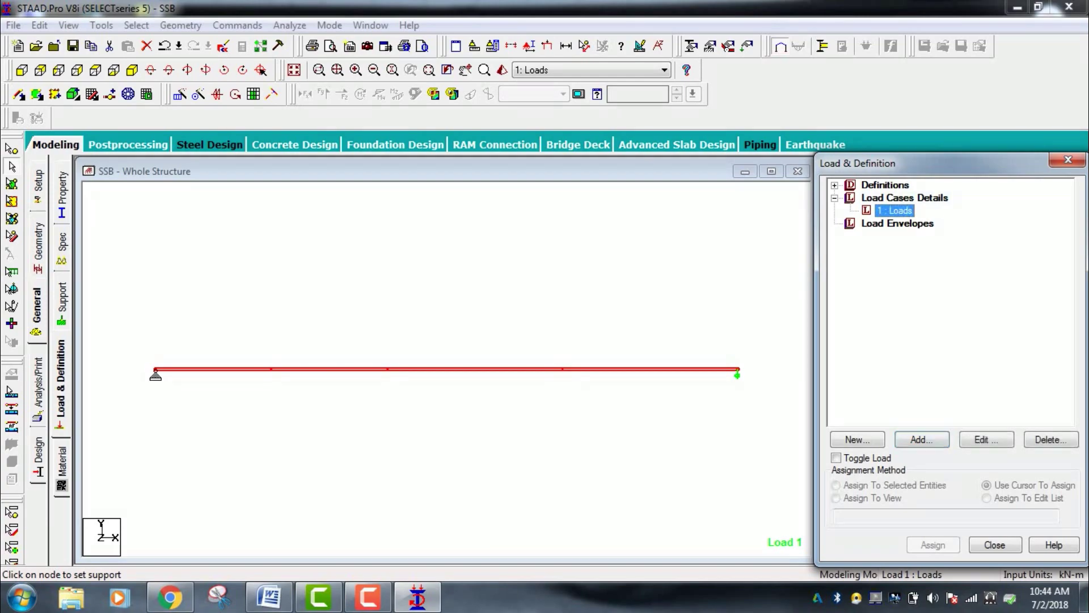
pyautogui.click(922, 440)
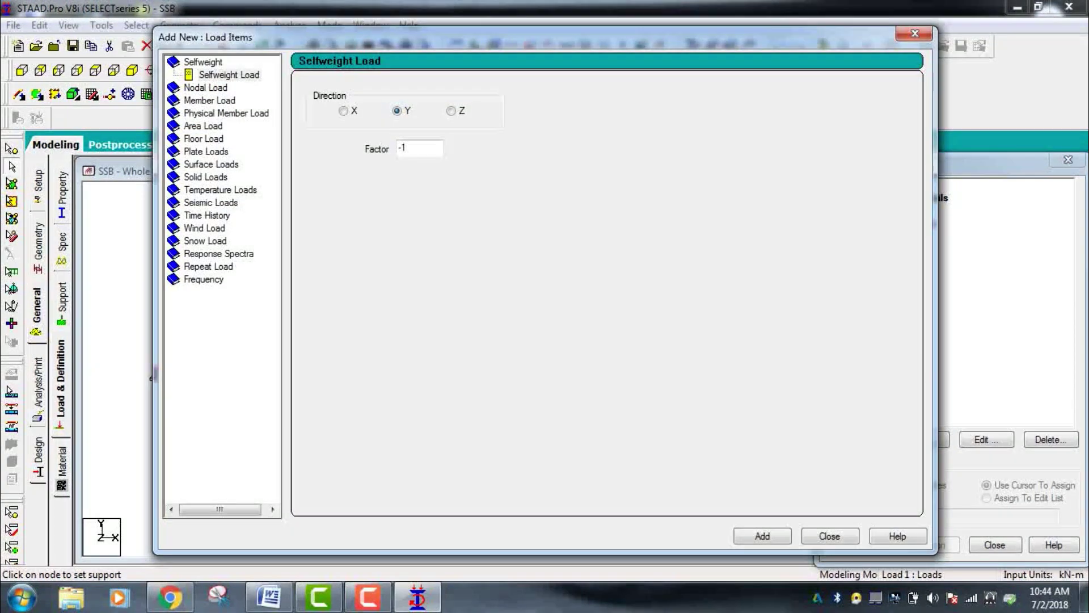
pyautogui.click(762, 536)
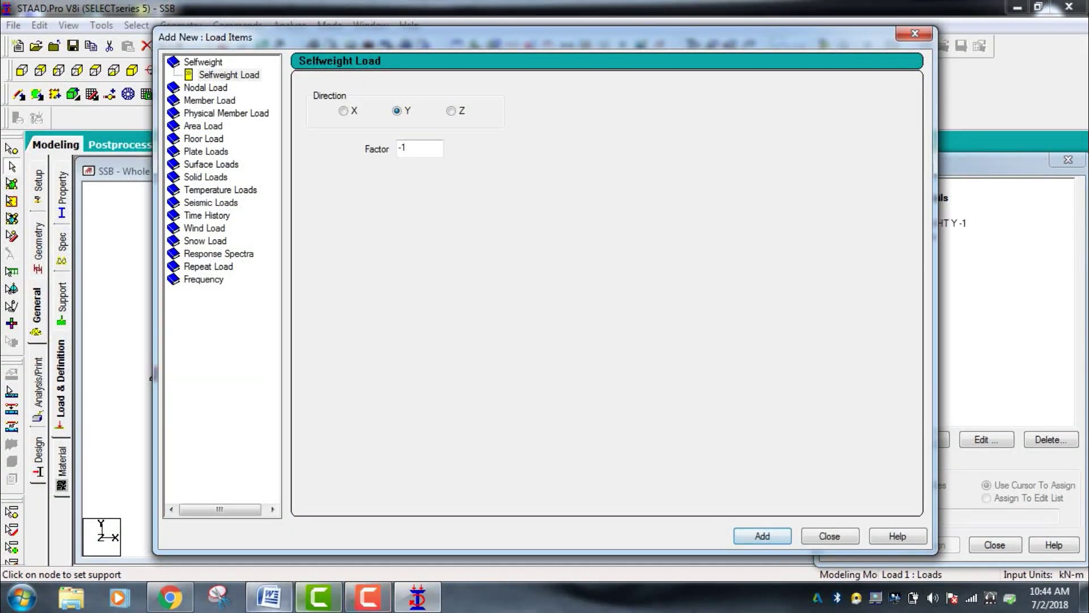
# Check the point load in the Word beam sketch and add a nodal load with Fy -5 kN
pyautogui.click(269, 597)
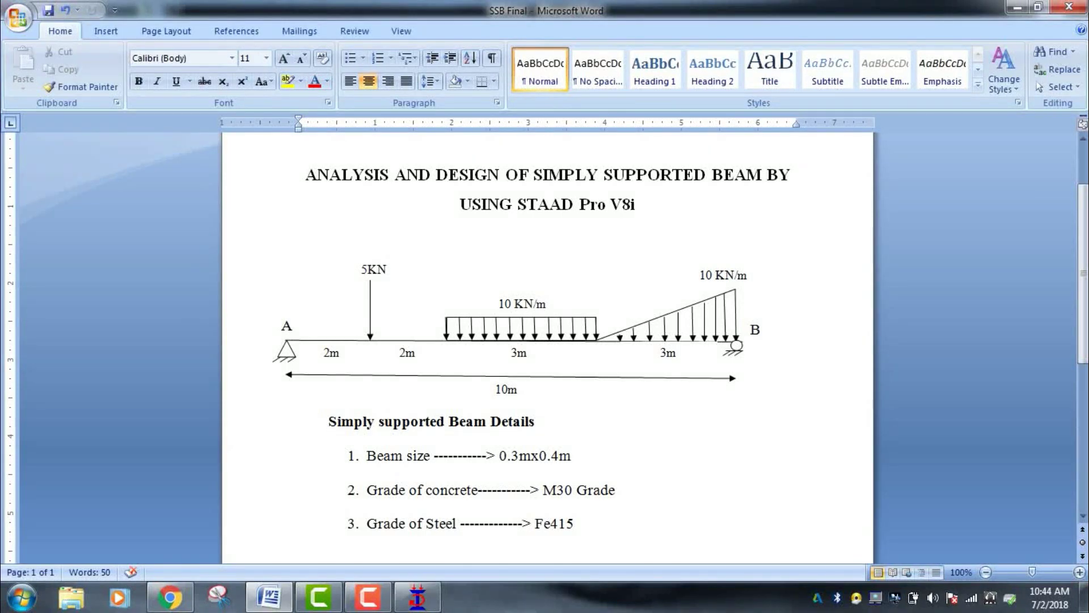
pyautogui.click(417, 597)
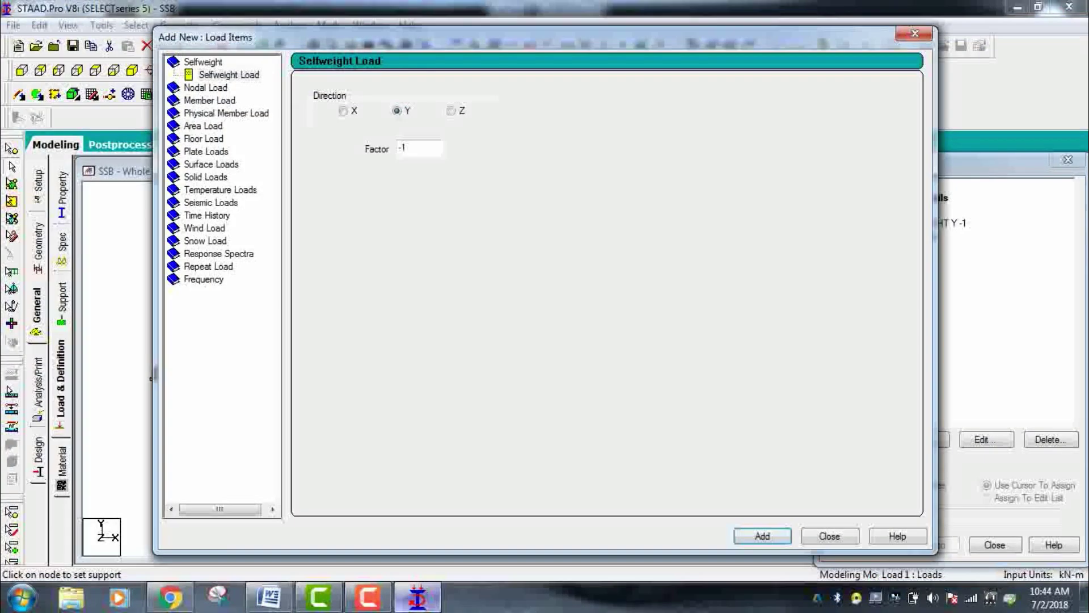
pyautogui.click(205, 88)
pyautogui.doubleClick(335, 171)
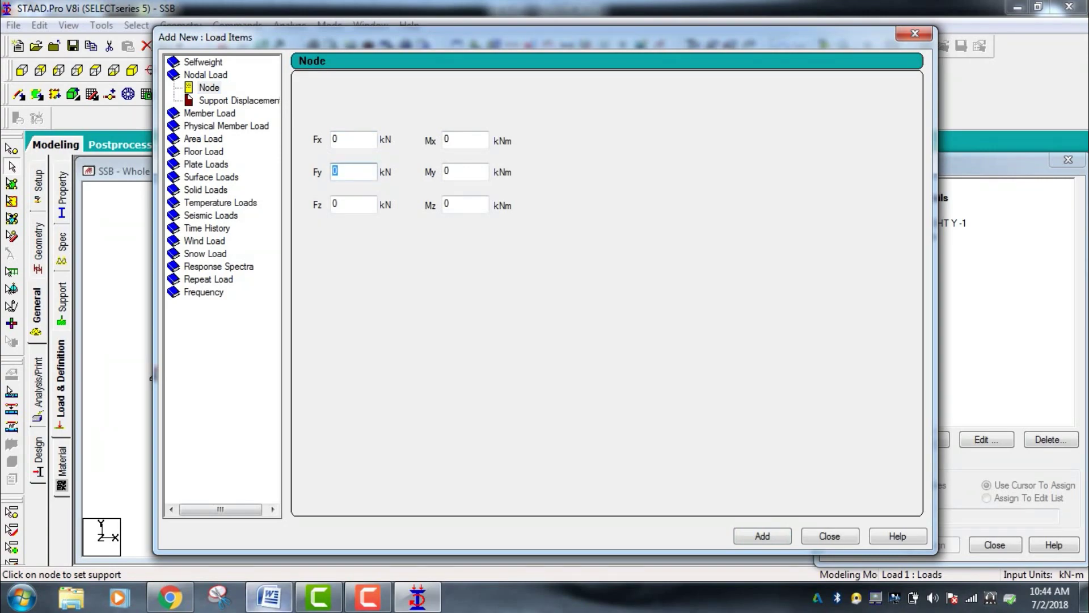
pyautogui.click(270, 597)
pyautogui.click(270, 597)
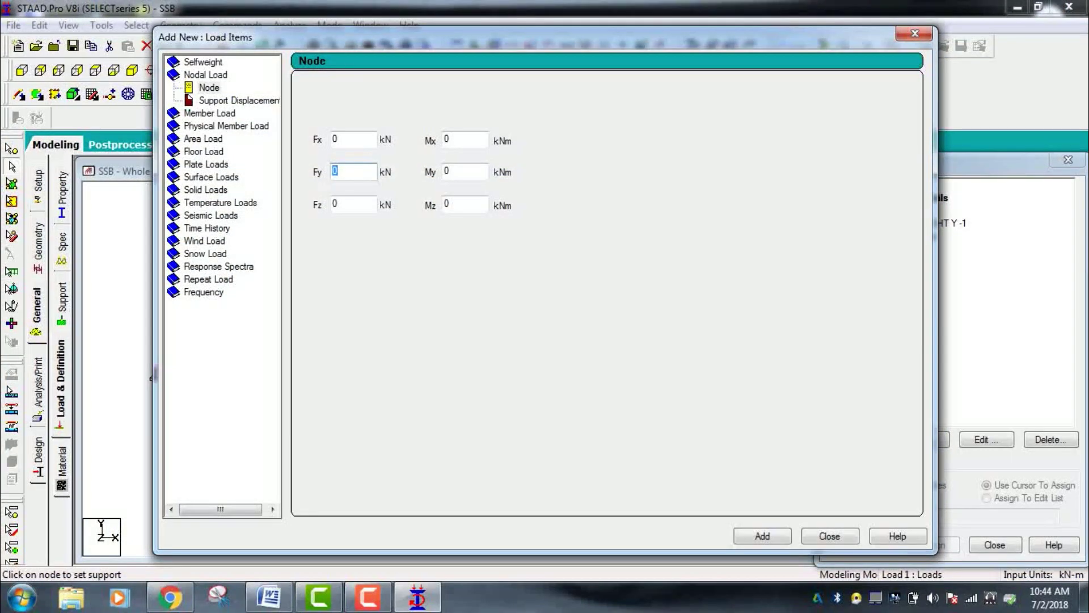
pyautogui.write('5')
pyautogui.write('-')
pyautogui.click(763, 537)
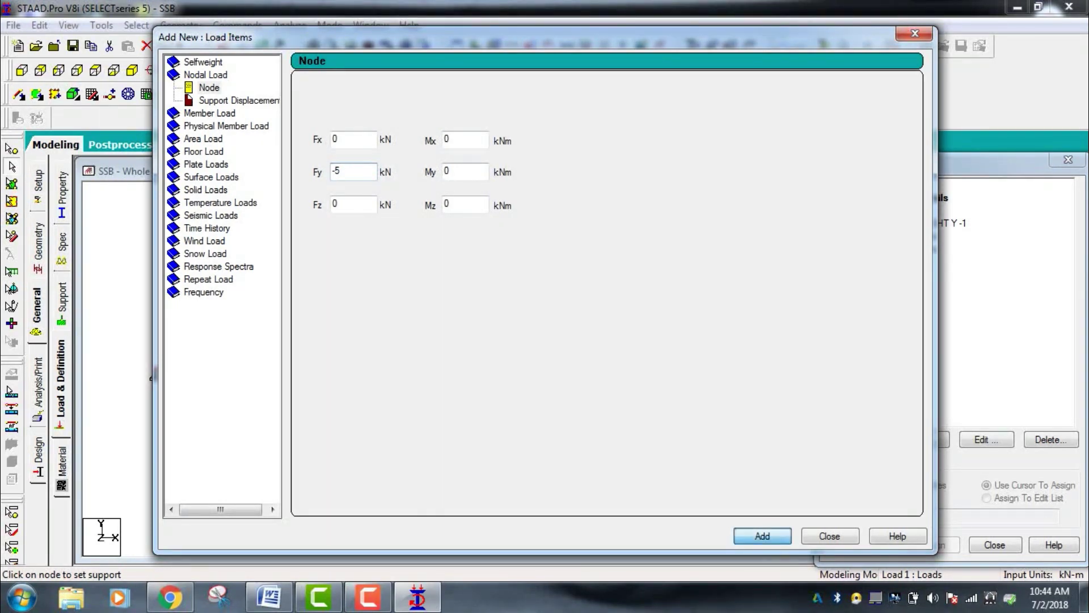
# Add a uniform force member load with W1 -10 kN/m in the GY direction
pyautogui.click(209, 113)
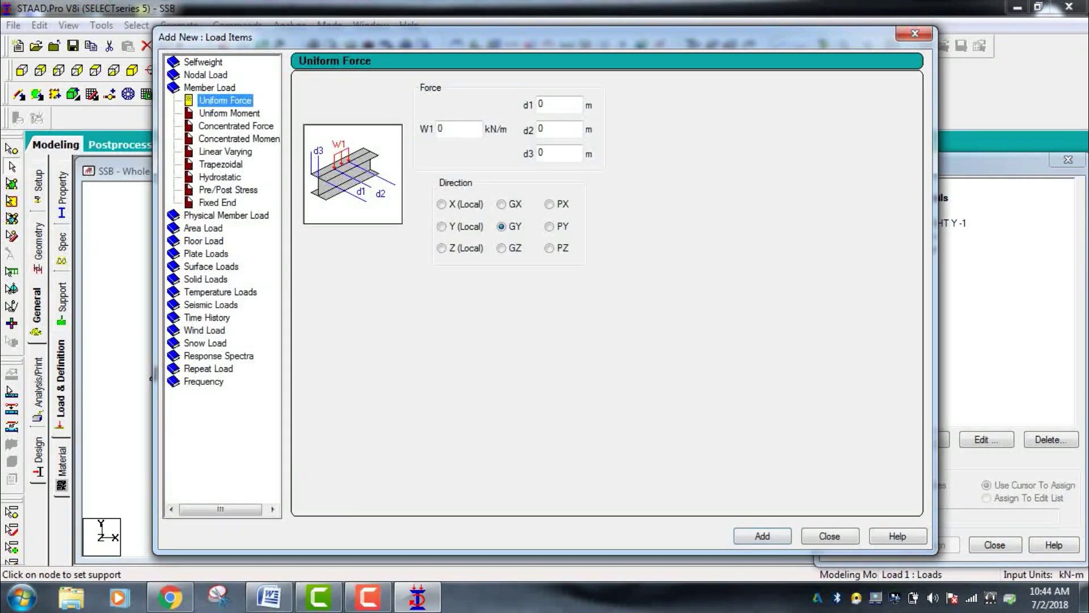
pyautogui.press('Tab')
pyautogui.write('-10')
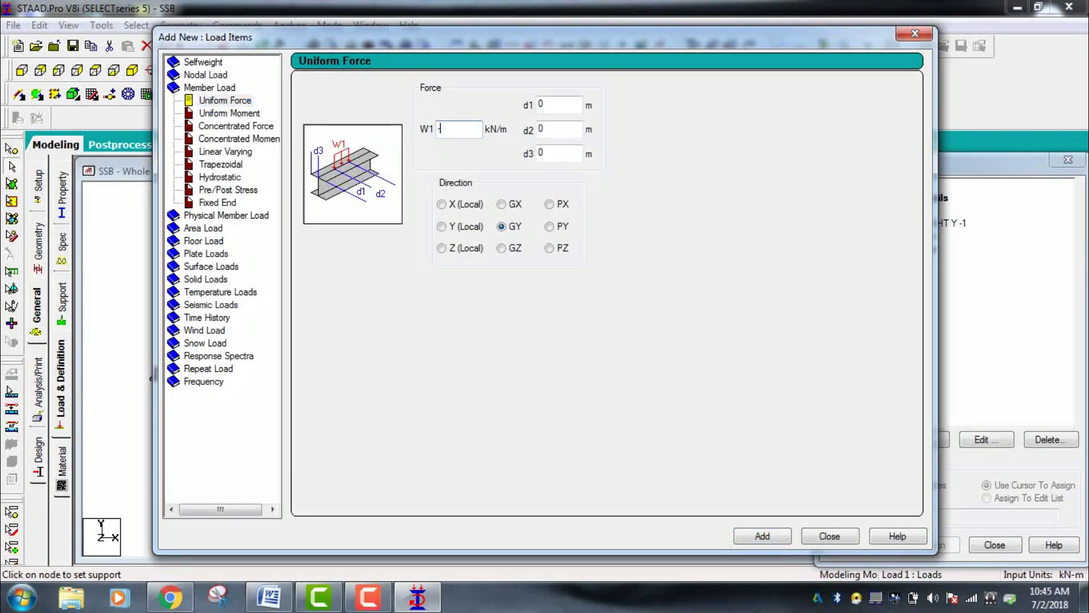
pyautogui.press('Return')
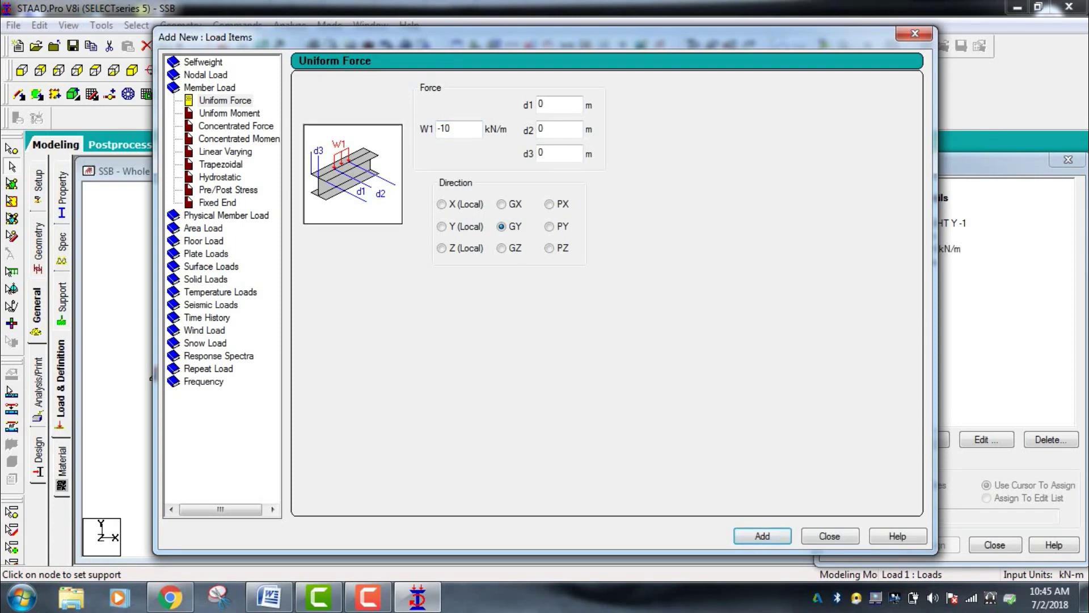
# Add a linear varying member load in local Y with W1 0 and W2 -10 kN/m
pyautogui.click(225, 151)
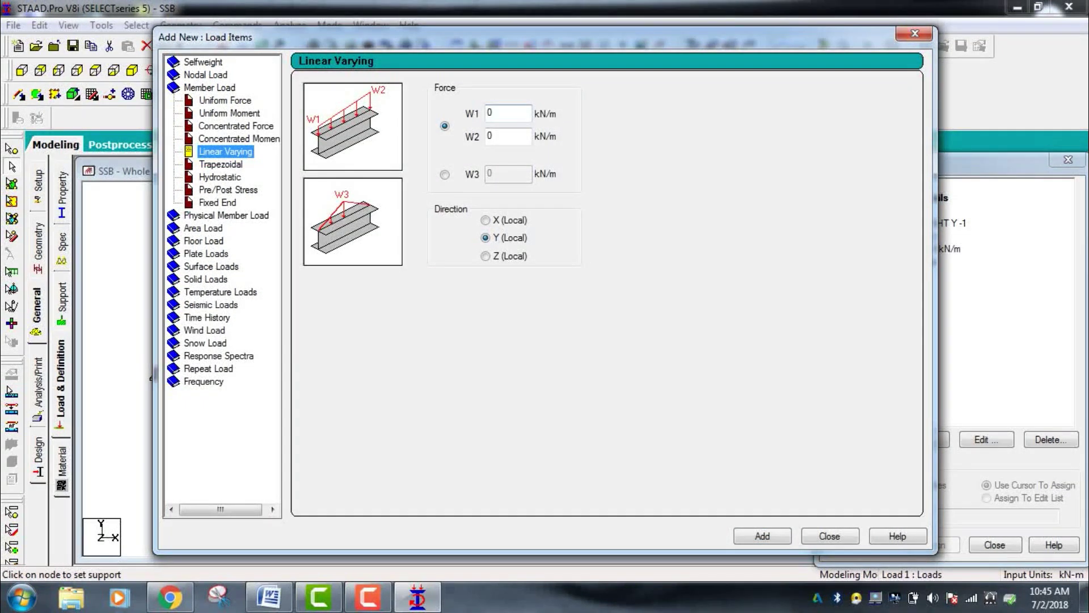
pyautogui.doubleClick(500, 136)
pyautogui.write('-1')
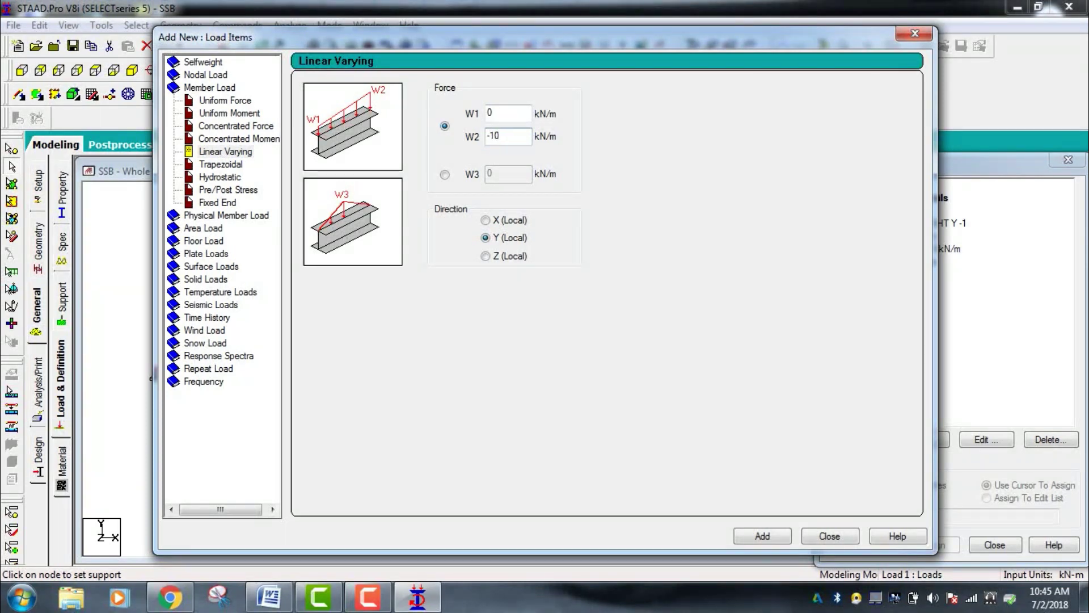
pyautogui.click(763, 536)
pyautogui.click(830, 536)
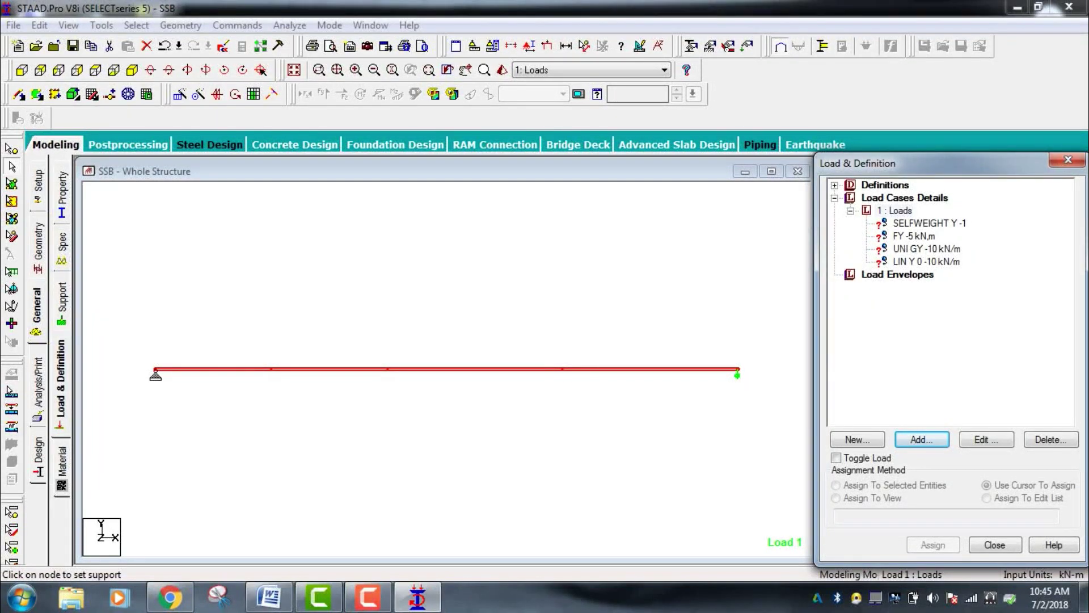
# Assign the selfweight load to all members in the view
pyautogui.click(929, 223)
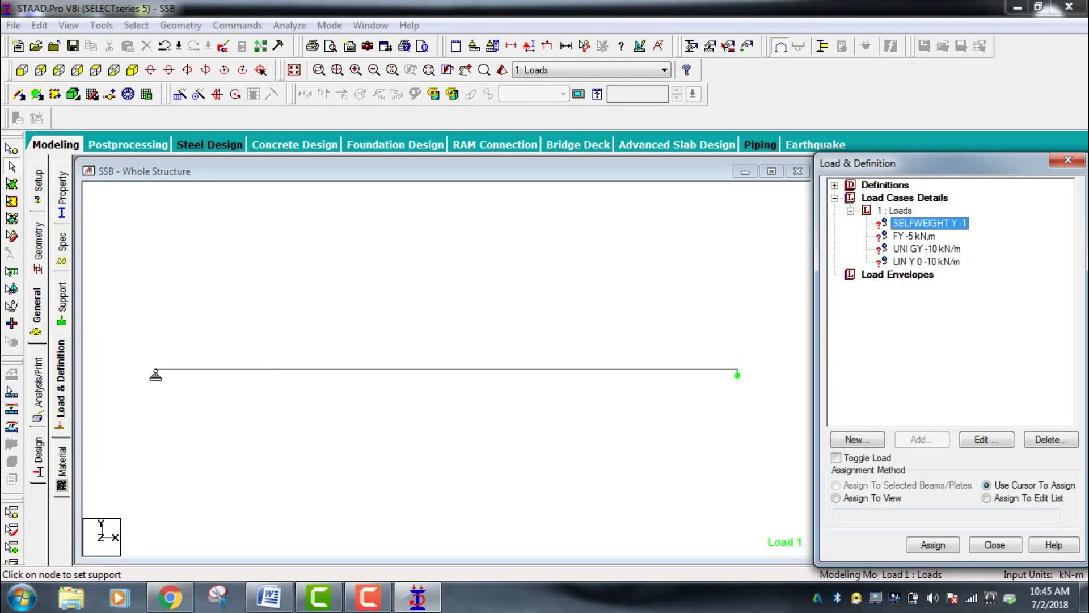
pyautogui.click(838, 498)
pyautogui.click(933, 545)
pyautogui.click(965, 401)
# Assign the -5 kN nodal load to node 2, the first interior node from the pinned end
pyautogui.click(914, 236)
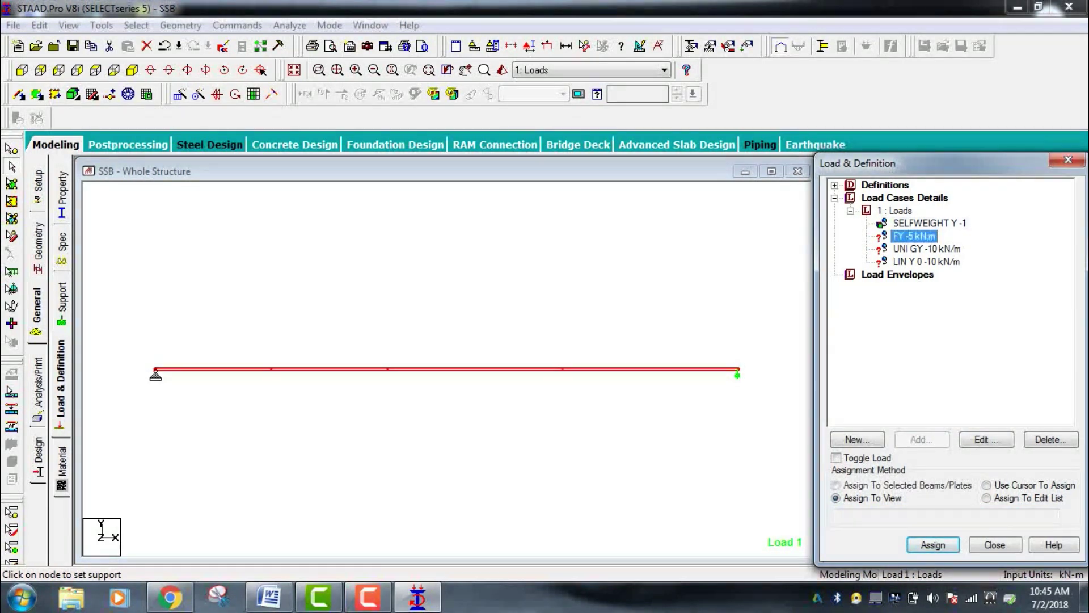
pyautogui.click(987, 485)
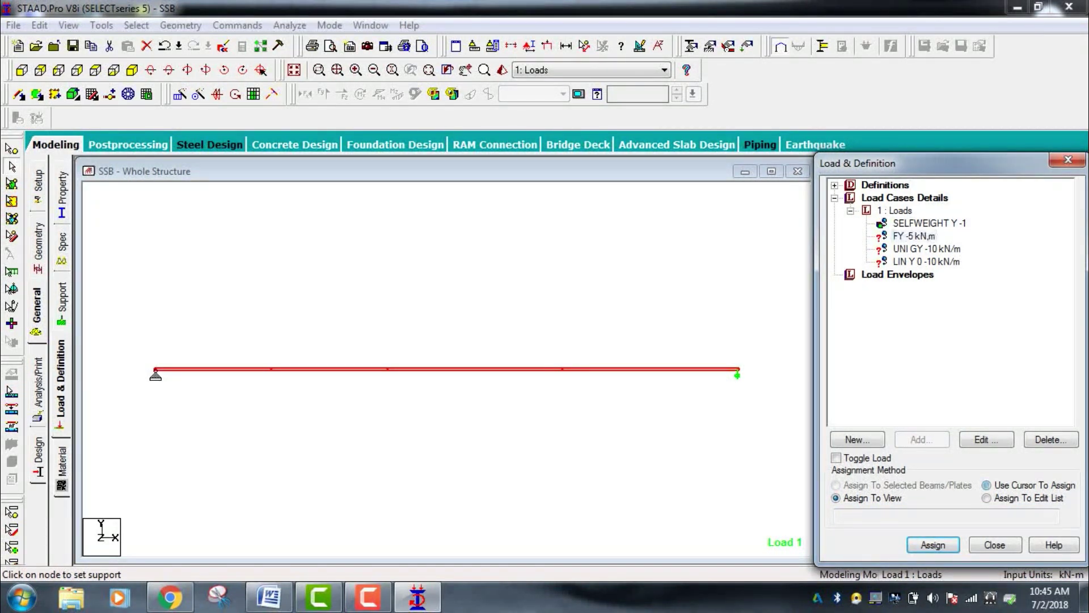
pyautogui.click(933, 545)
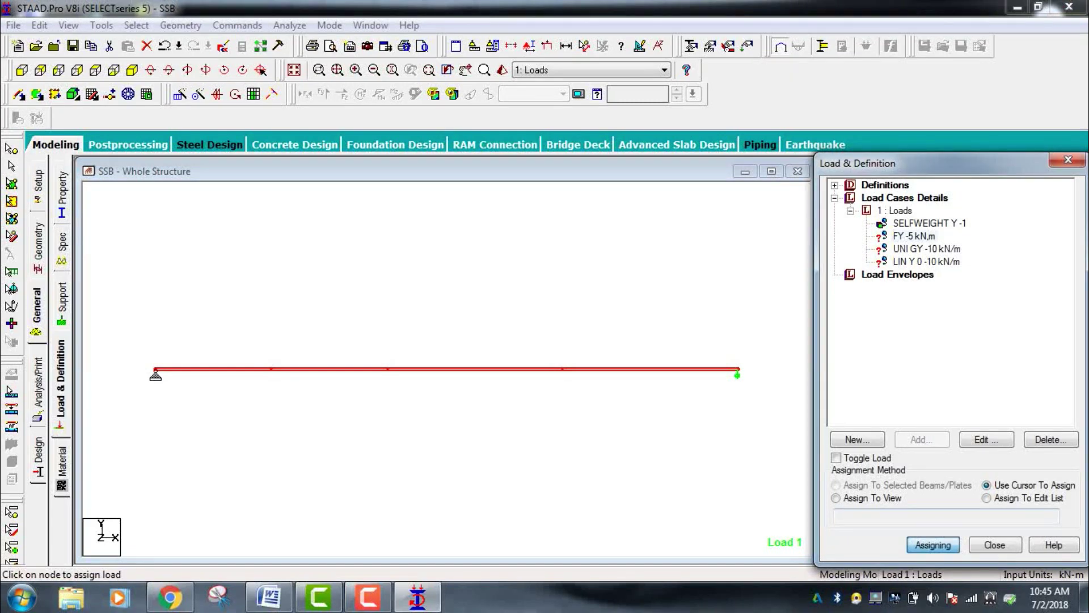
pyautogui.click(272, 369)
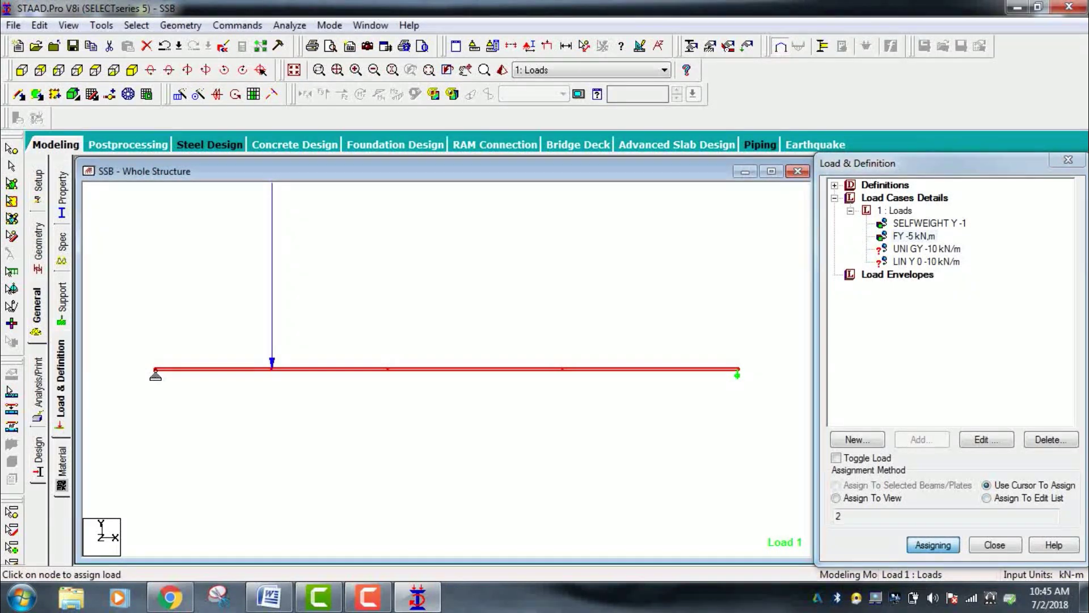
# Assign the uniform -10 kN/m load to beam 3 and the linear varying load to beam 4
pyautogui.click(927, 249)
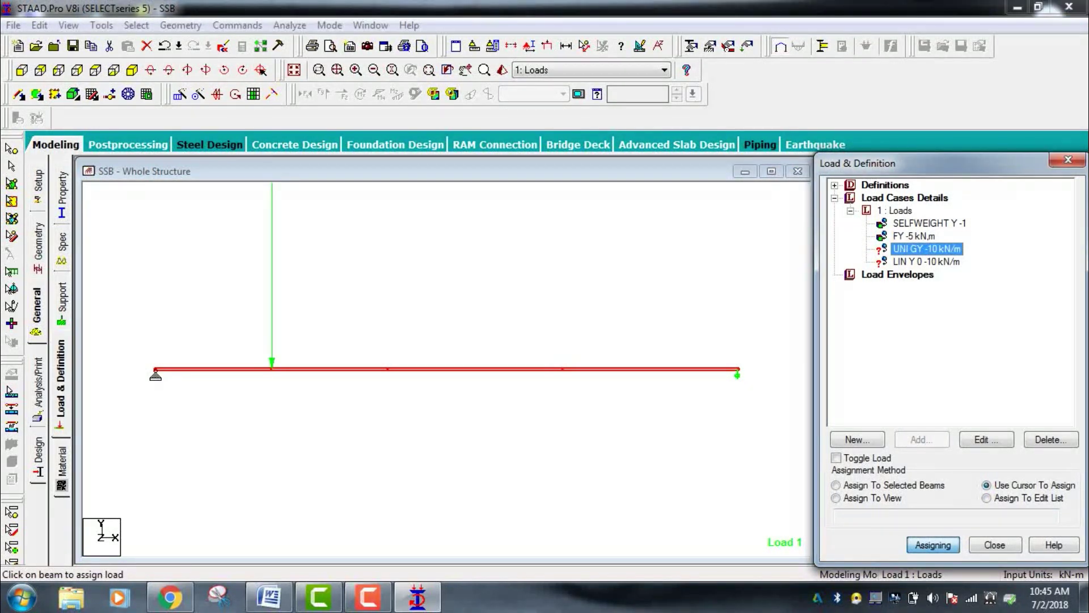
pyautogui.click(475, 369)
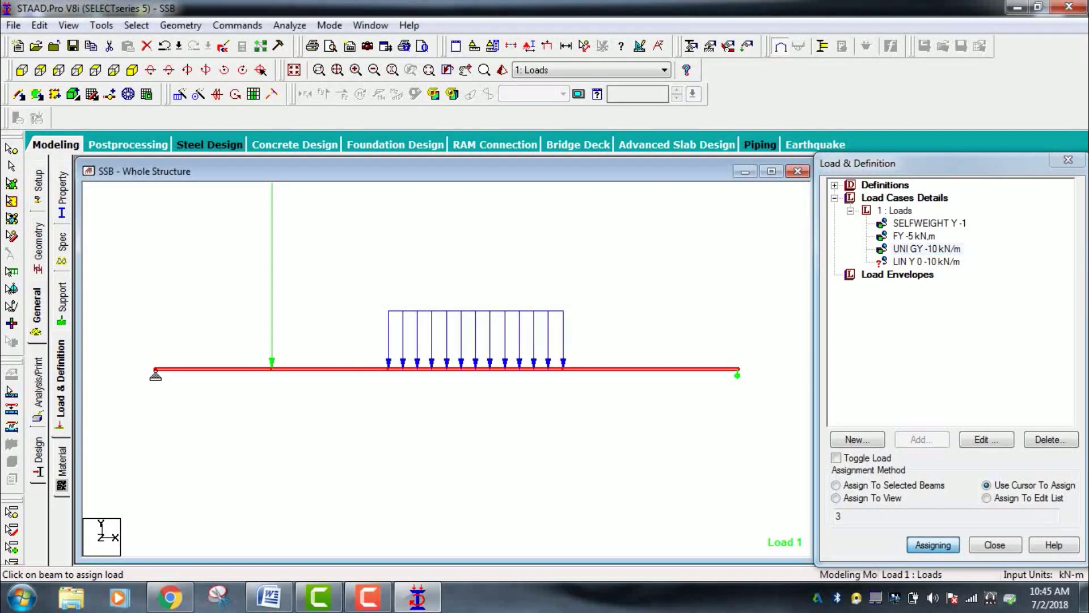
pyautogui.click(927, 261)
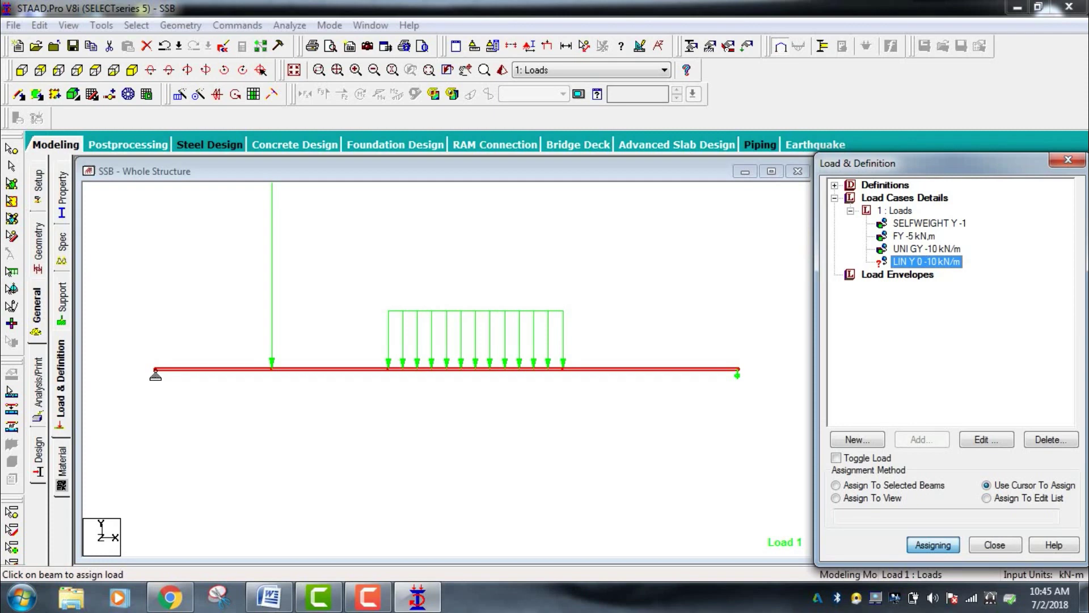
pyautogui.click(651, 369)
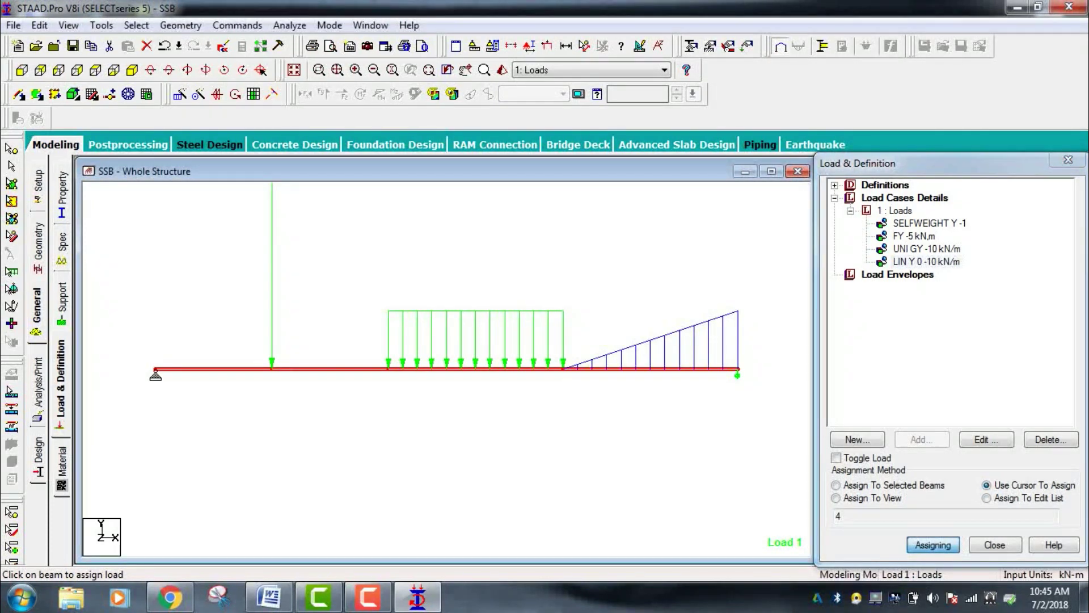
# Assign the CONCRETE material to all beam members in the view
pyautogui.click(62, 468)
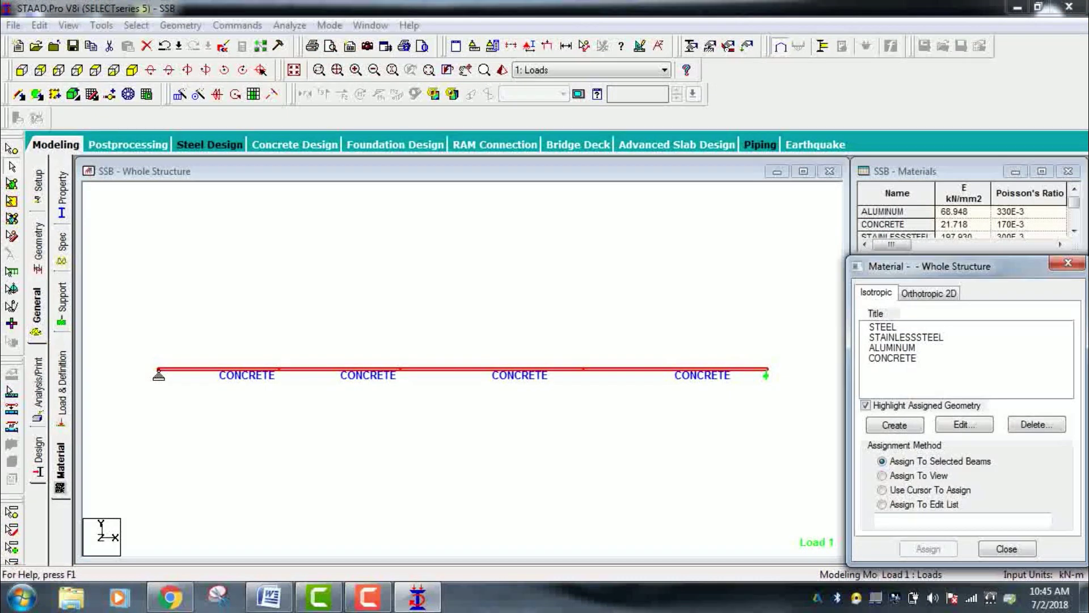
pyautogui.click(892, 358)
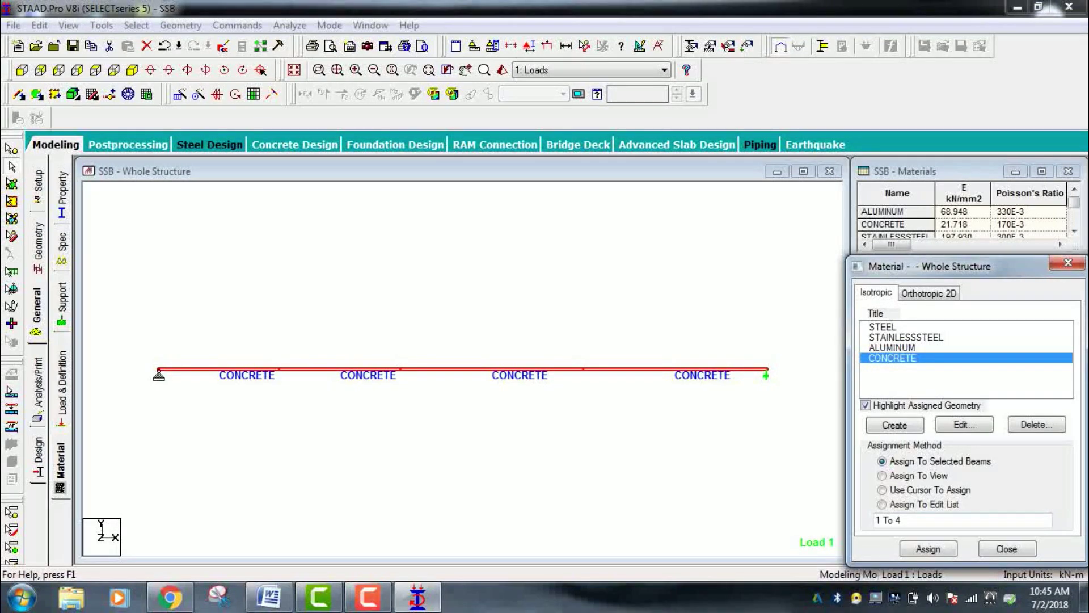
pyautogui.click(881, 476)
pyautogui.click(928, 549)
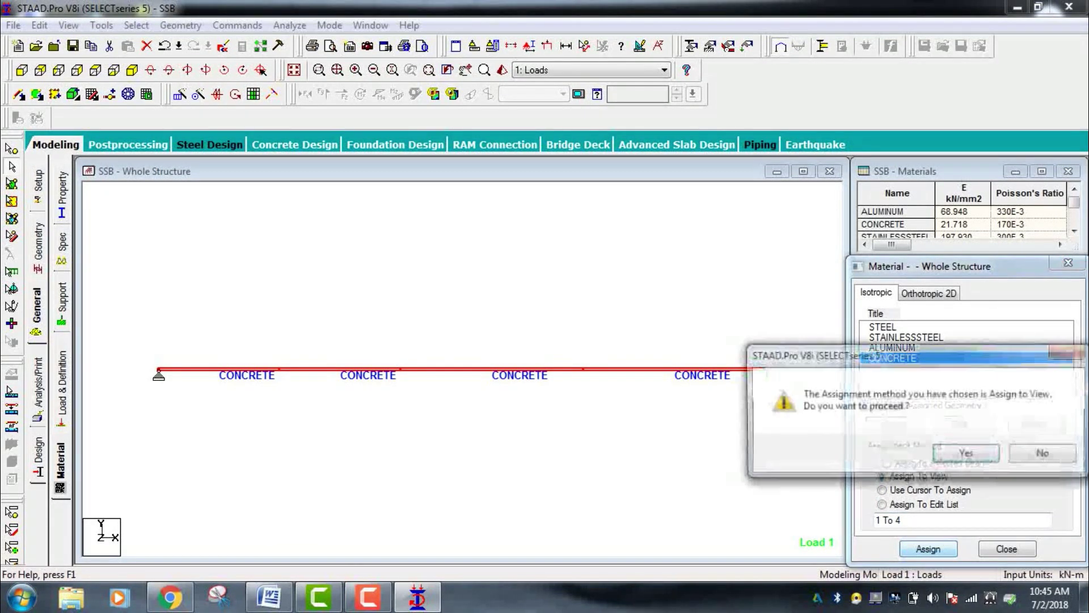
pyautogui.press('Return')
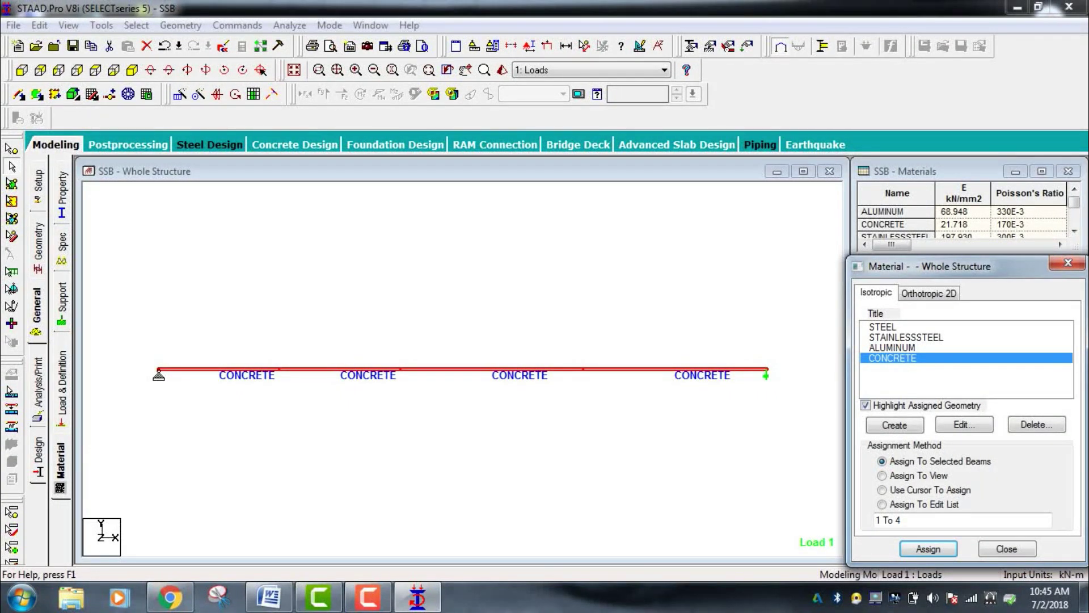
# Add a Perform Analysis command with the No Print option
pyautogui.click(38, 386)
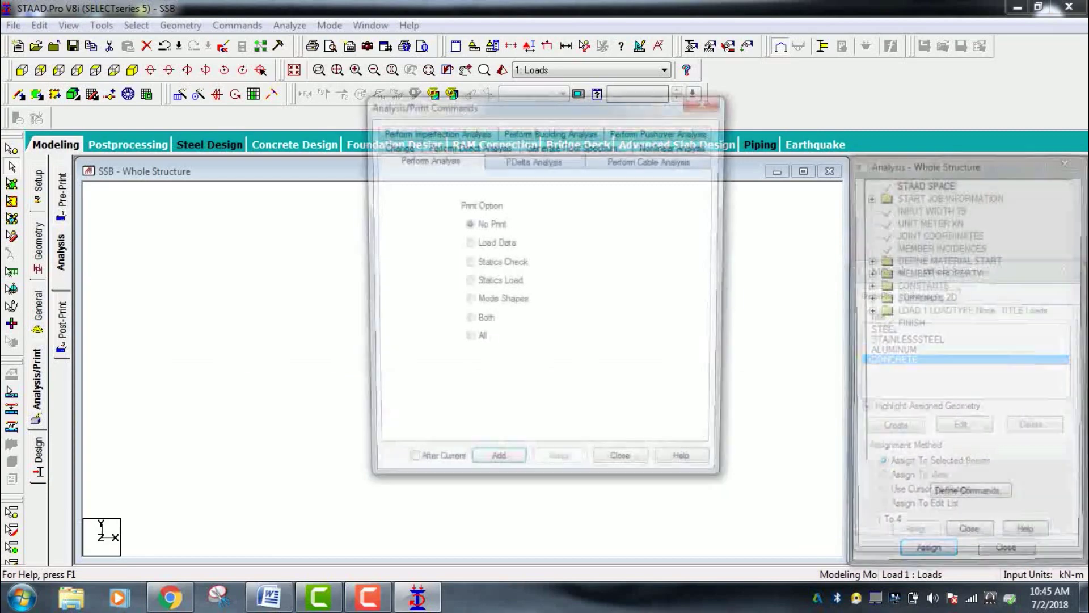
pyautogui.click(496, 469)
pyautogui.click(625, 468)
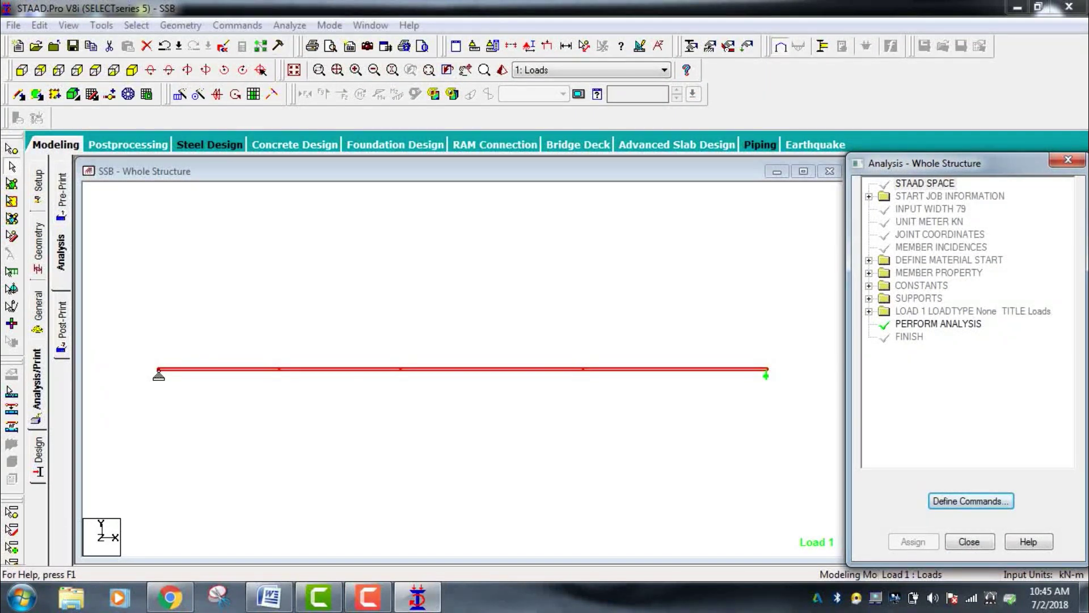
# Save the modified structure and run the analysis
pyautogui.click(290, 25)
pyautogui.click(319, 42)
pyautogui.click(448, 319)
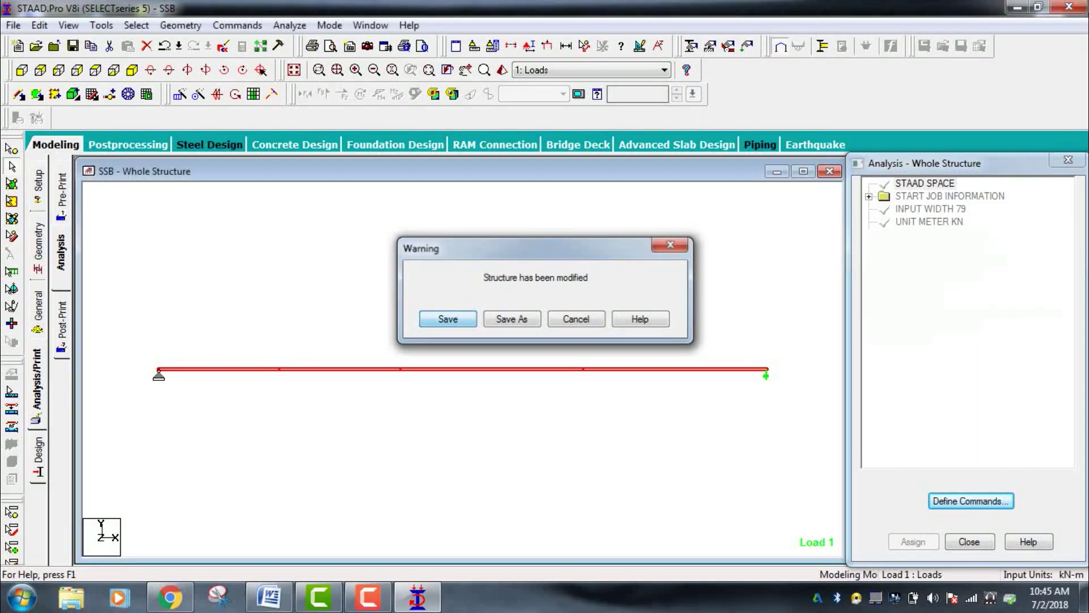
pyautogui.press('Return')
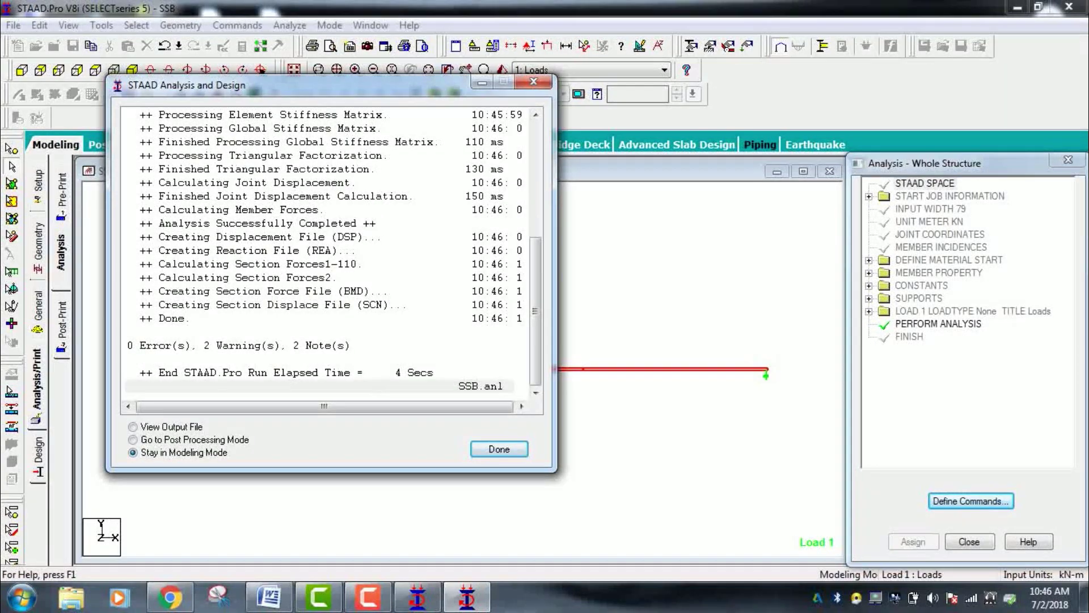
# Finish the analysis run by going to post-processing mode with load case 1 Loads selected for the results
pyautogui.click(133, 440)
pyautogui.click(499, 449)
pyautogui.click(635, 420)
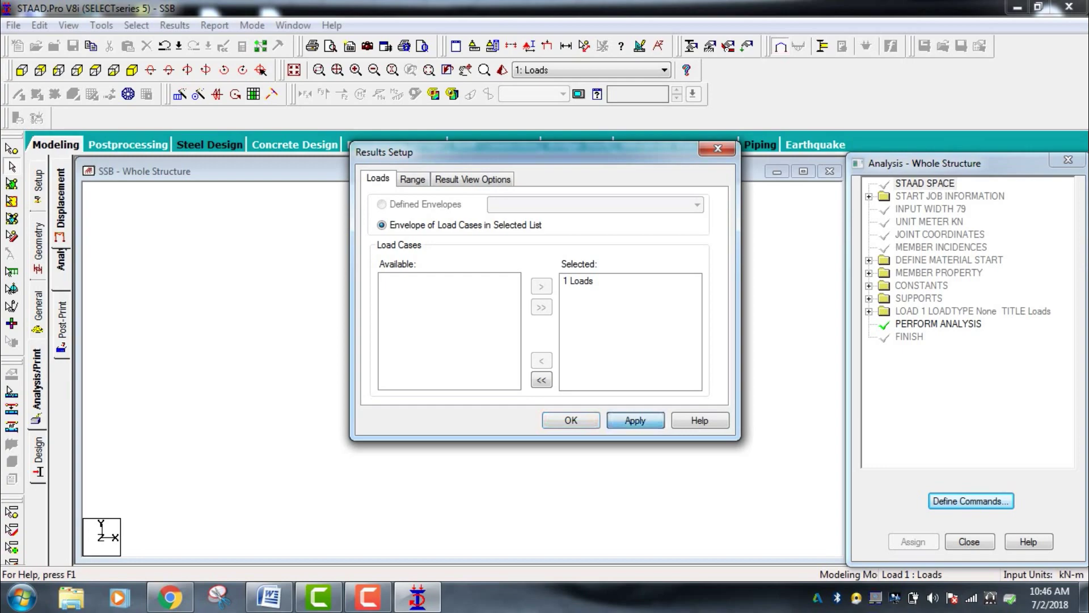
pyautogui.click(571, 420)
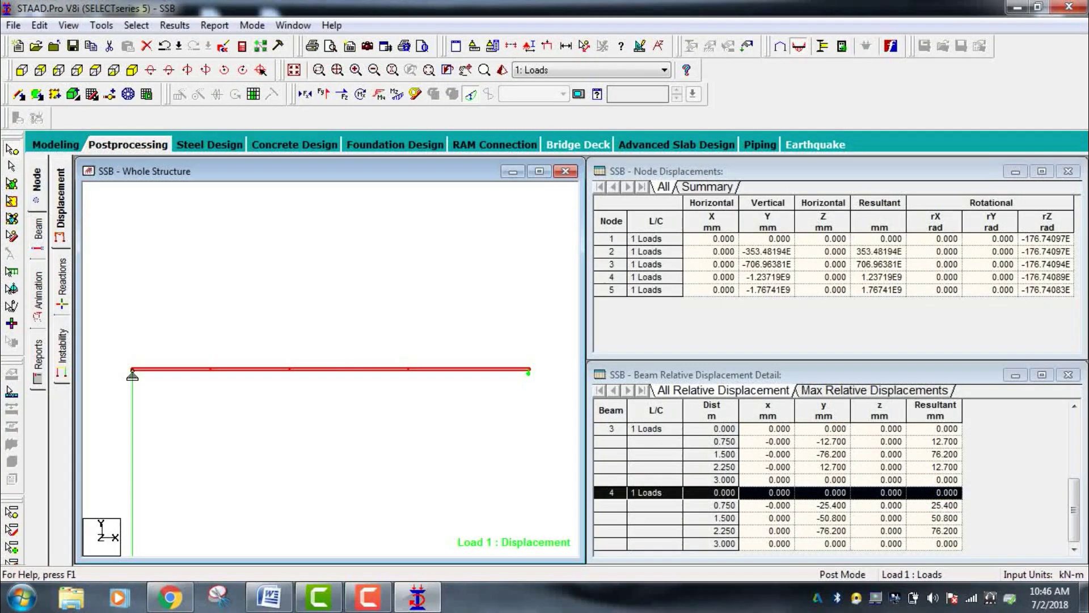
# Display the beam's Mz bending moment diagram at a scale that fits the whole diagram in the view
pyautogui.click(38, 231)
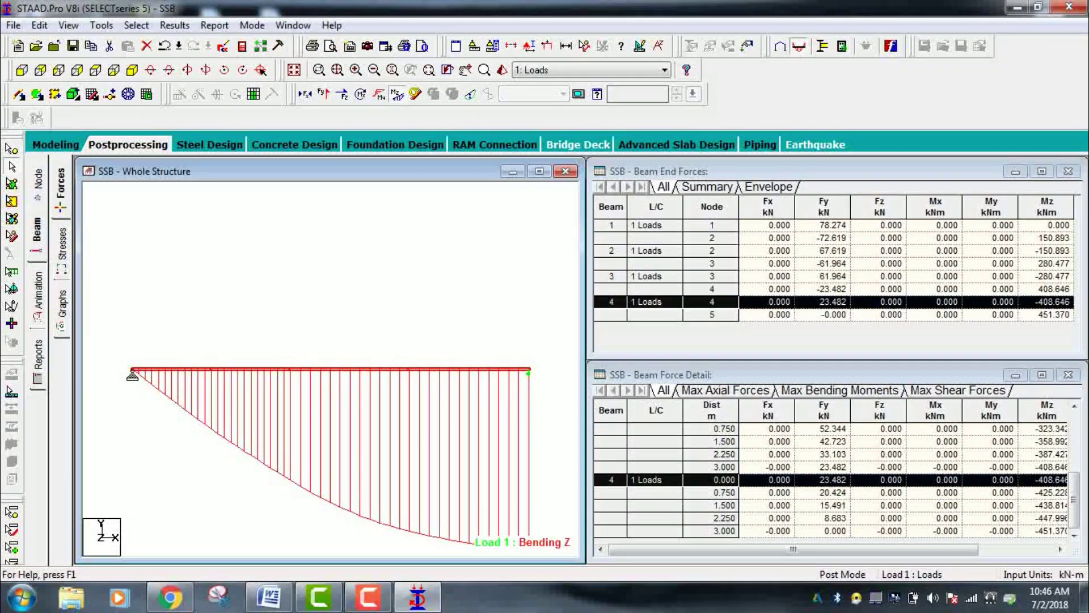
pyautogui.click(397, 94)
pyautogui.click(397, 94)
pyautogui.keyDown('ctrl'); pyautogui.scroll(-5, 330, 369); pyautogui.keyUp('ctrl')
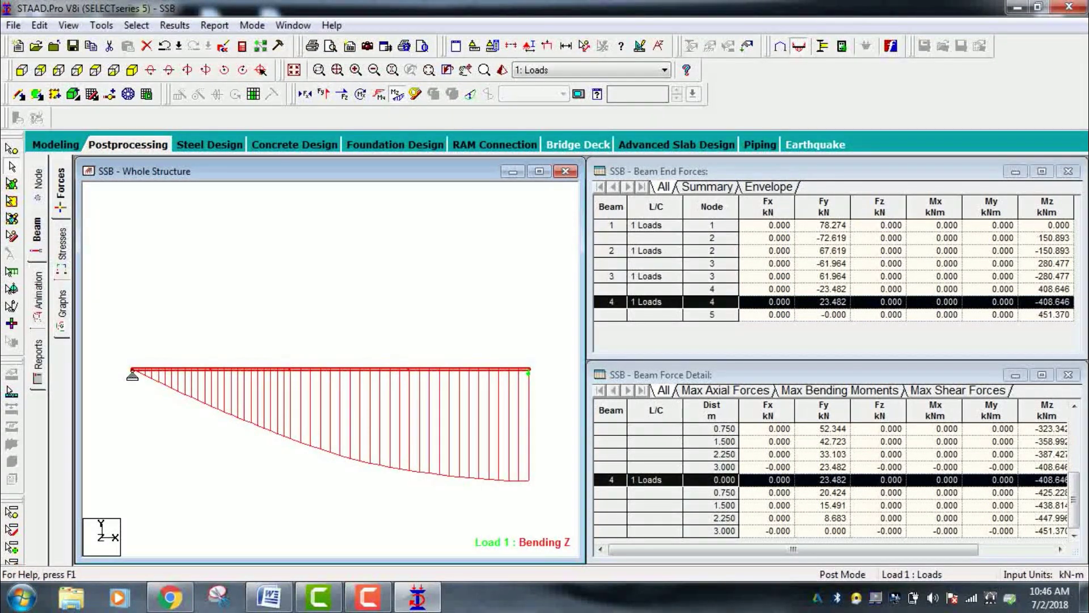
# Annotate the beam results with maximum bending, maximum shear and maximum resultant displacement values
pyautogui.click(175, 25)
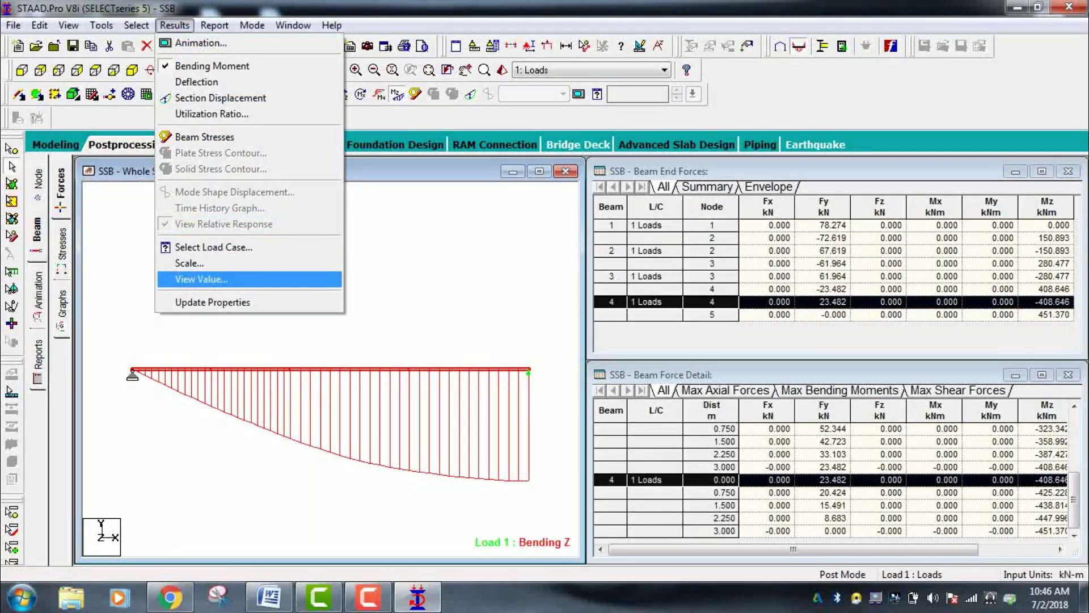
pyautogui.click(201, 279)
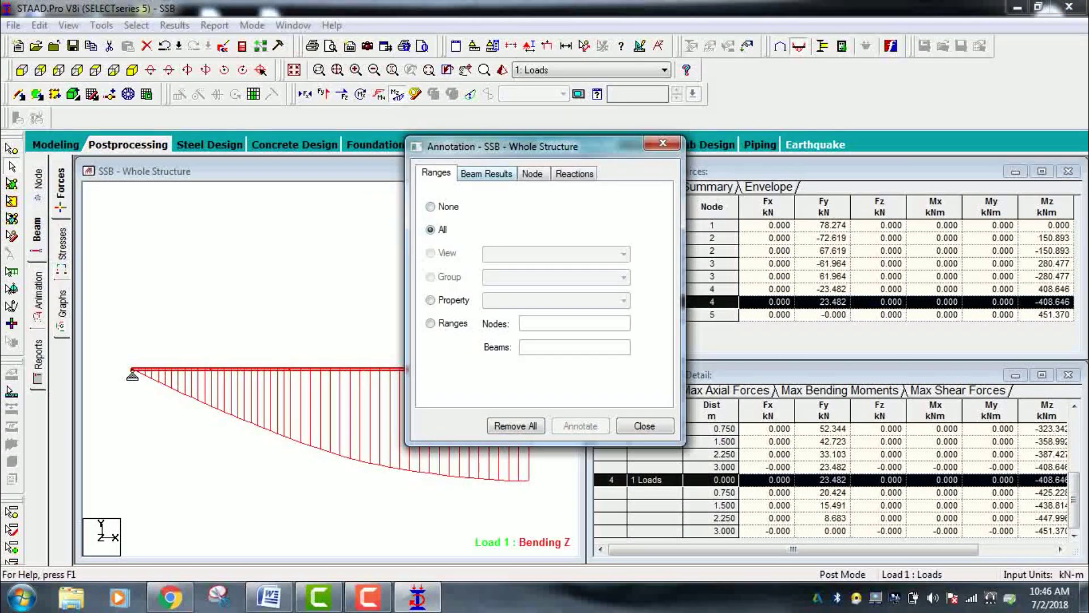
pyautogui.click(486, 174)
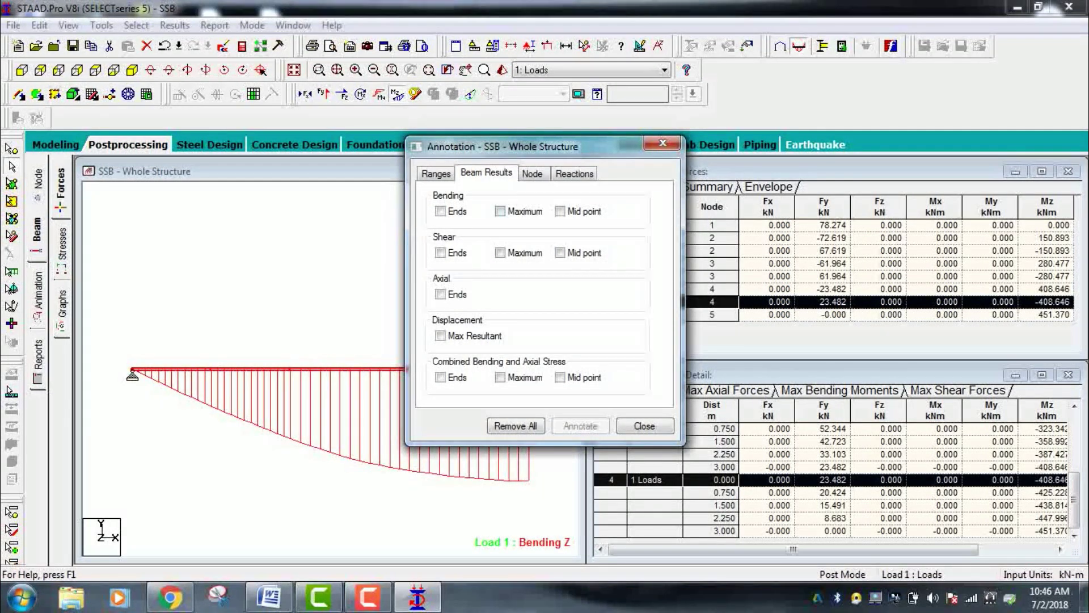
pyautogui.click(500, 212)
pyautogui.click(500, 253)
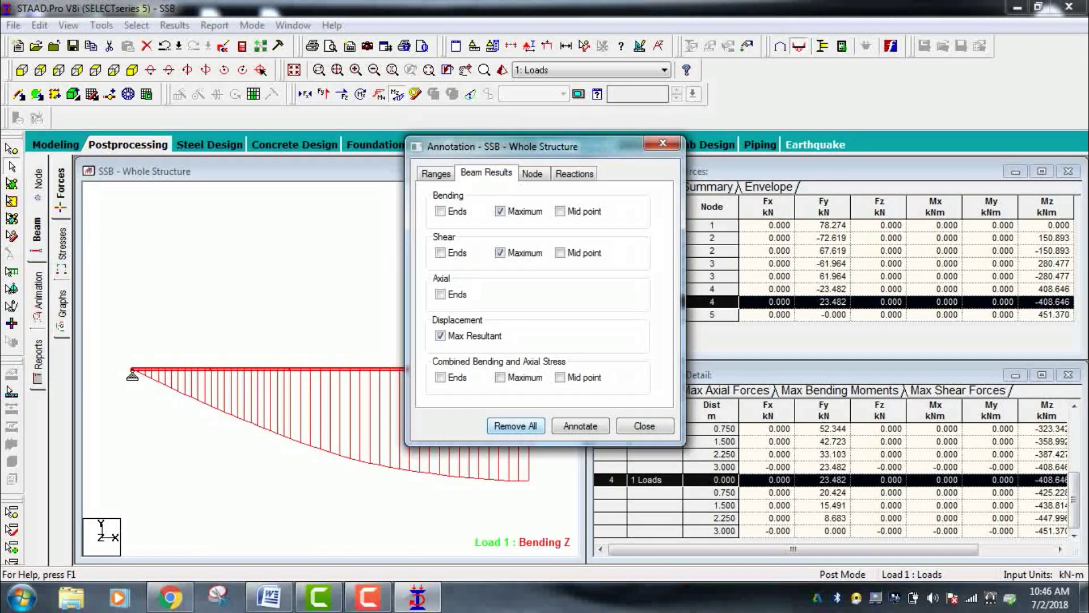
pyautogui.click(580, 426)
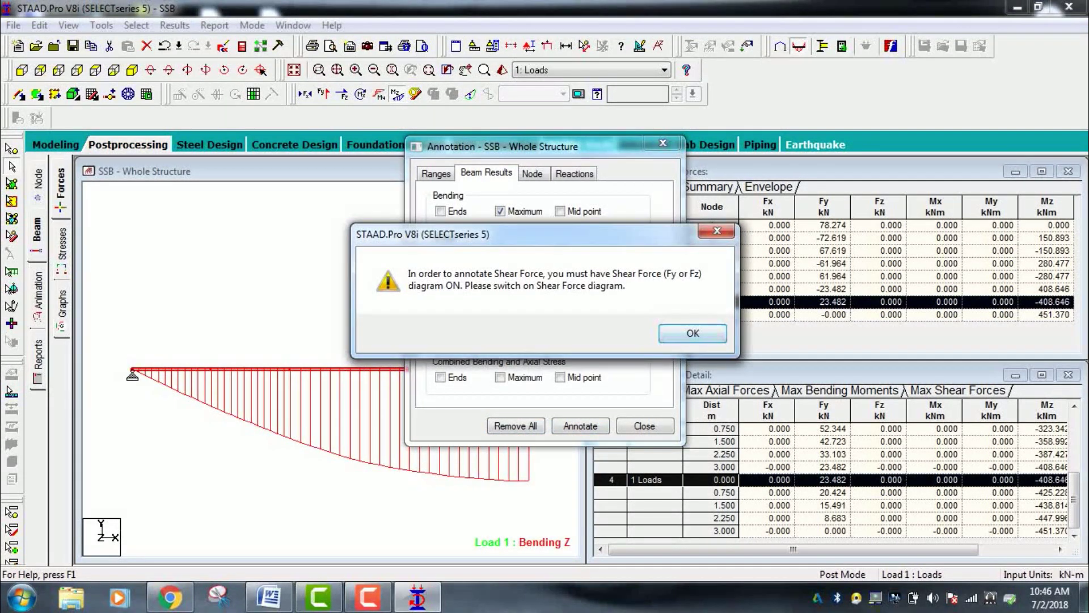
pyautogui.click(681, 333)
pyautogui.click(681, 333)
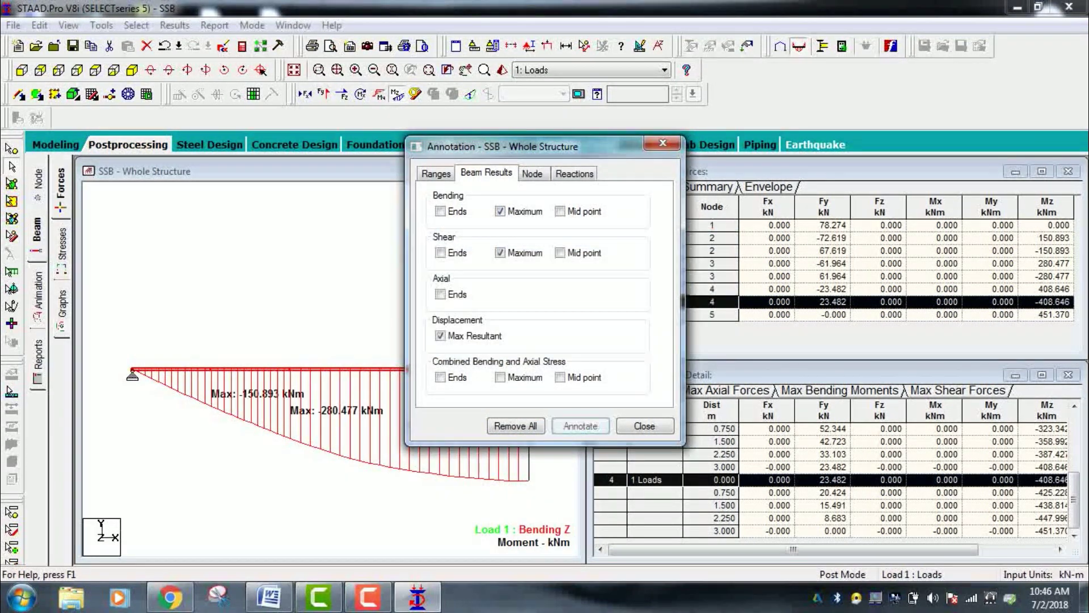
pyautogui.click(645, 426)
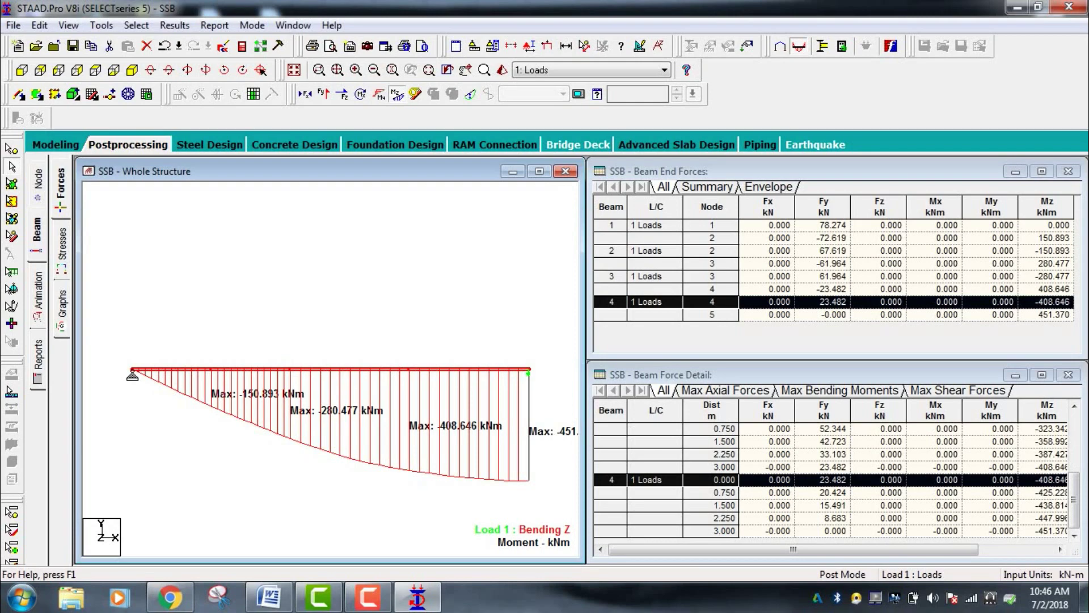
# Replace the bending moment diagram with the Fy shear force diagram and adjust its display scale for readability
pyautogui.click(396, 95)
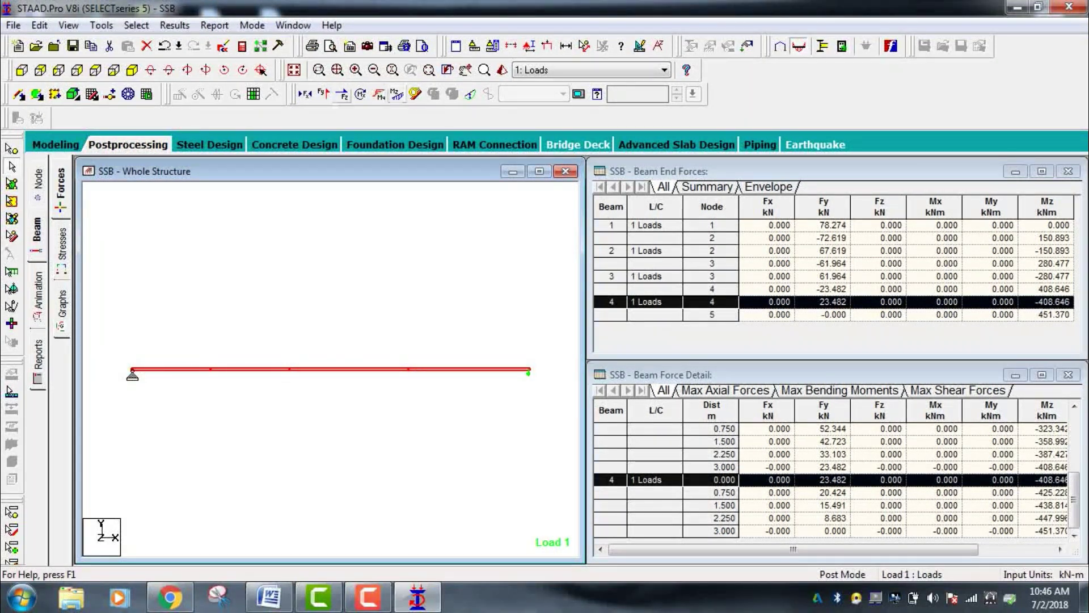
pyautogui.click(323, 94)
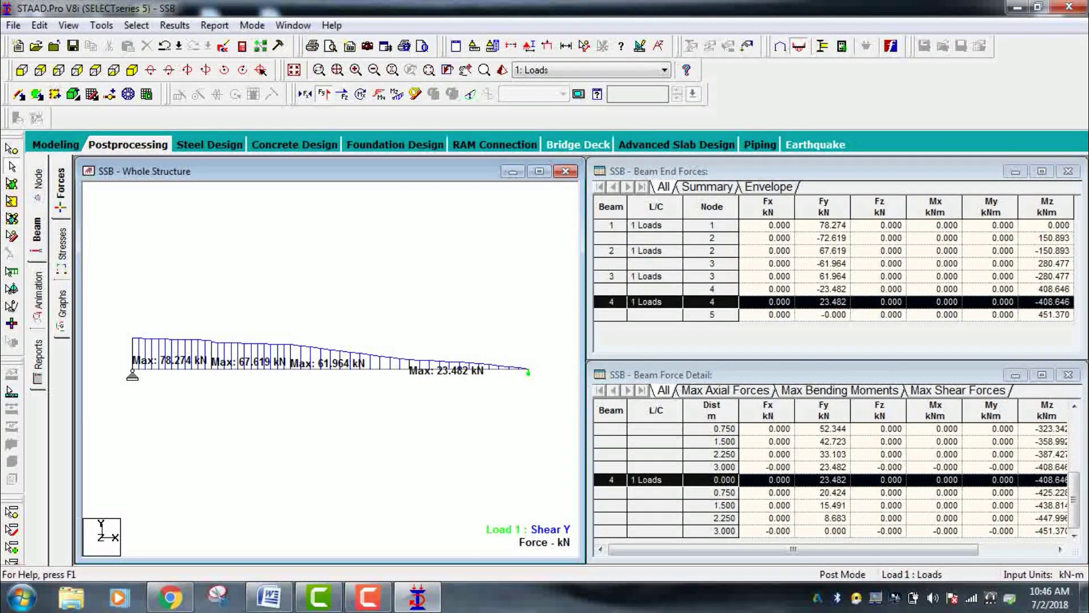
pyautogui.press('9')
pyautogui.press('9')
pyautogui.press('9')
pyautogui.press('9')
pyautogui.press('9')
pyautogui.press('9')
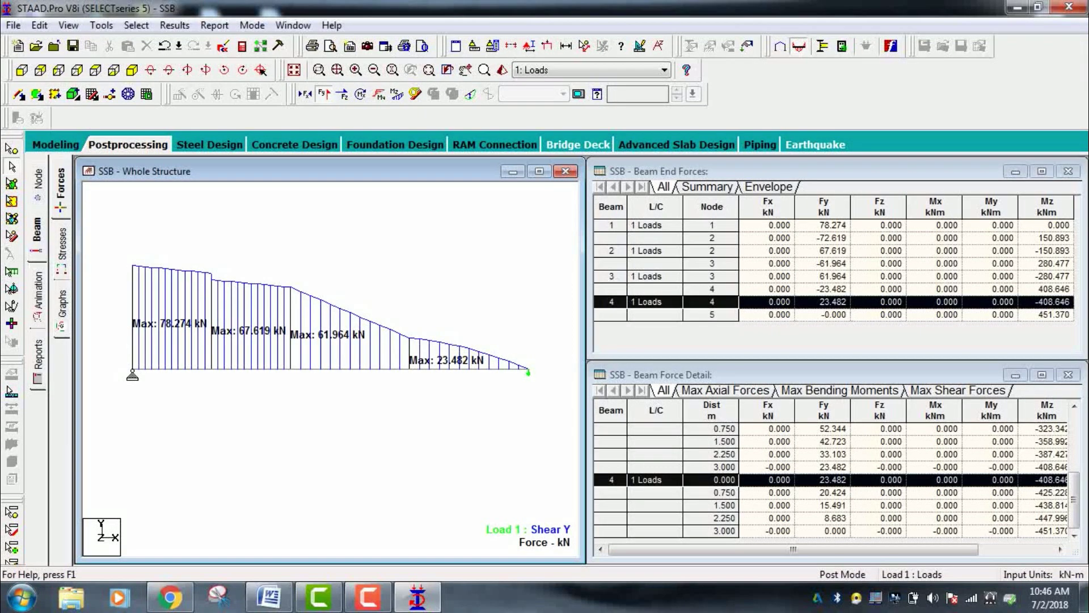
pyautogui.press('9')
pyautogui.press('9')
pyautogui.press('0')
pyautogui.press('0')
pyautogui.press('0')
pyautogui.press('0')
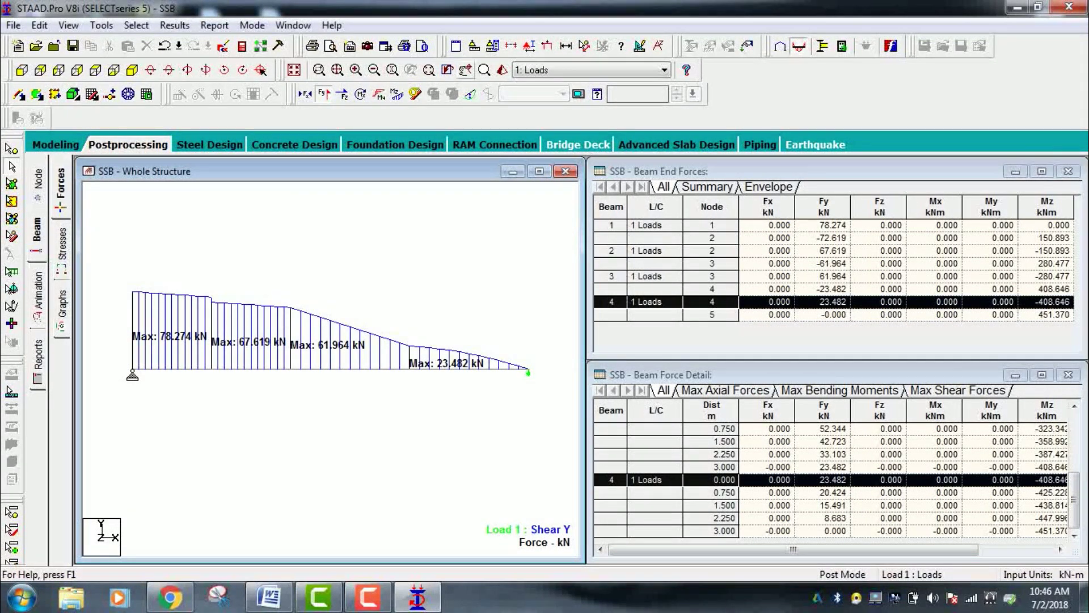
# Turn off the shear diagram and view the beam's displacement diagram briefly, hiding it again
pyautogui.click(323, 93)
pyautogui.click(470, 94)
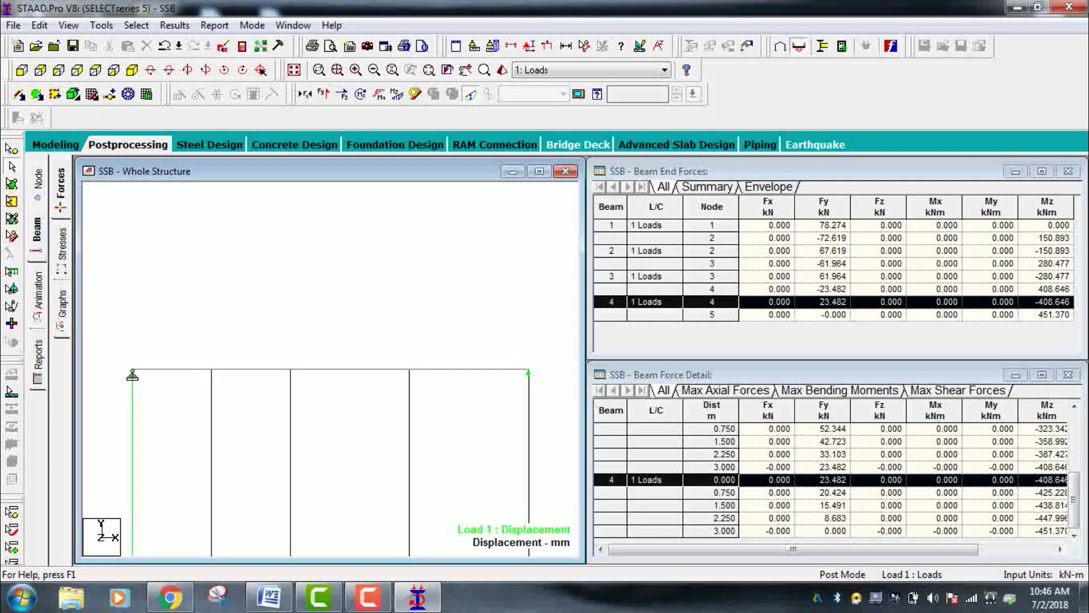
pyautogui.click(471, 94)
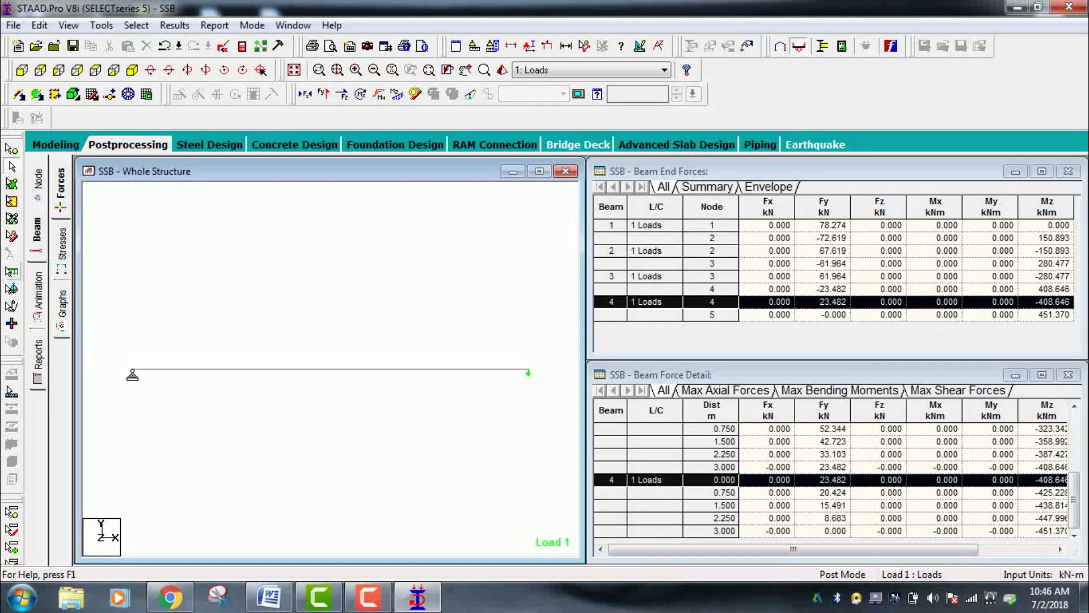
# Animate the beam's deflection with 1 extra frame and a target of 10 FPS
pyautogui.click(38, 295)
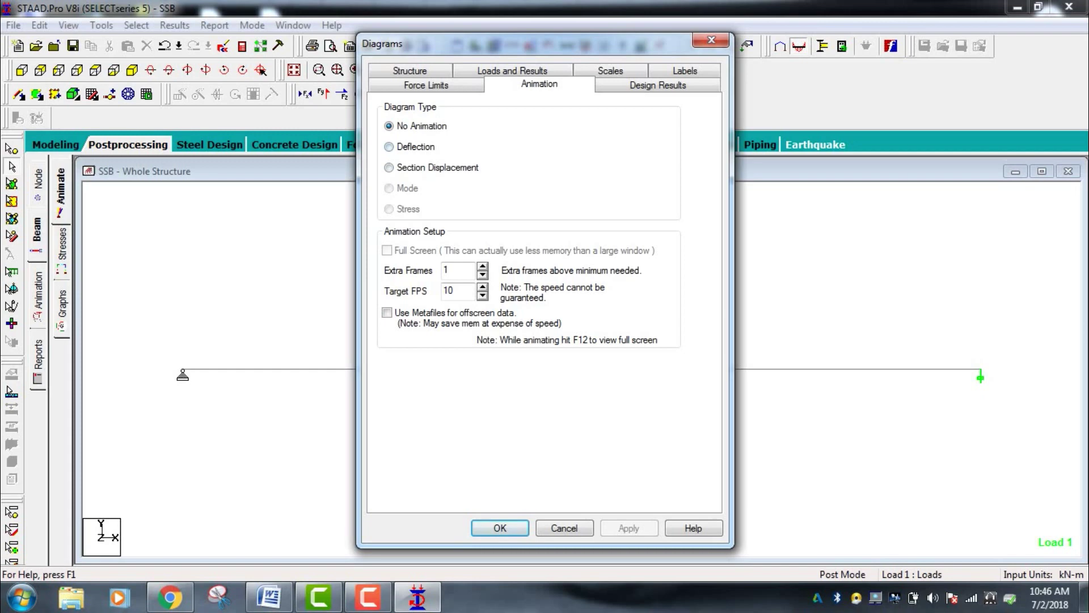
pyautogui.click(389, 147)
pyautogui.click(629, 528)
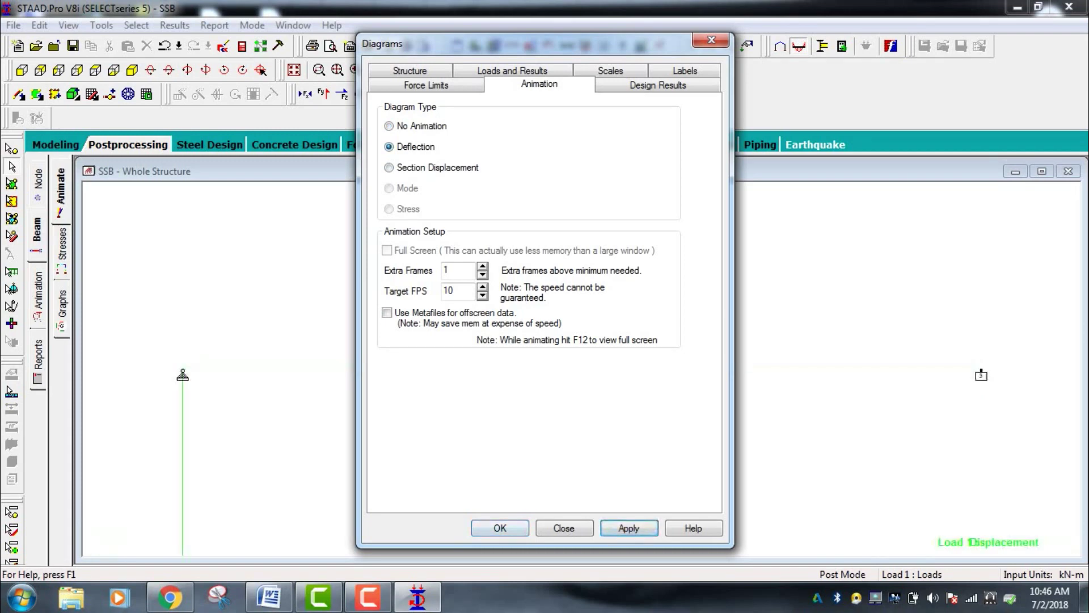
pyautogui.click(500, 528)
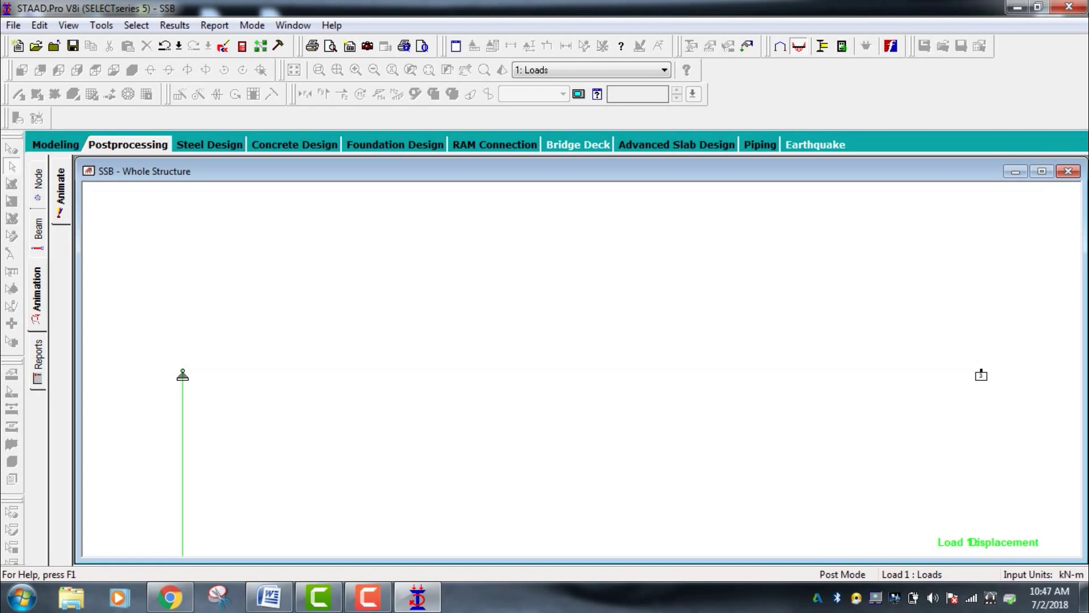
# Return to modeling mode and set the concrete design code to IS456
pyautogui.click(56, 144)
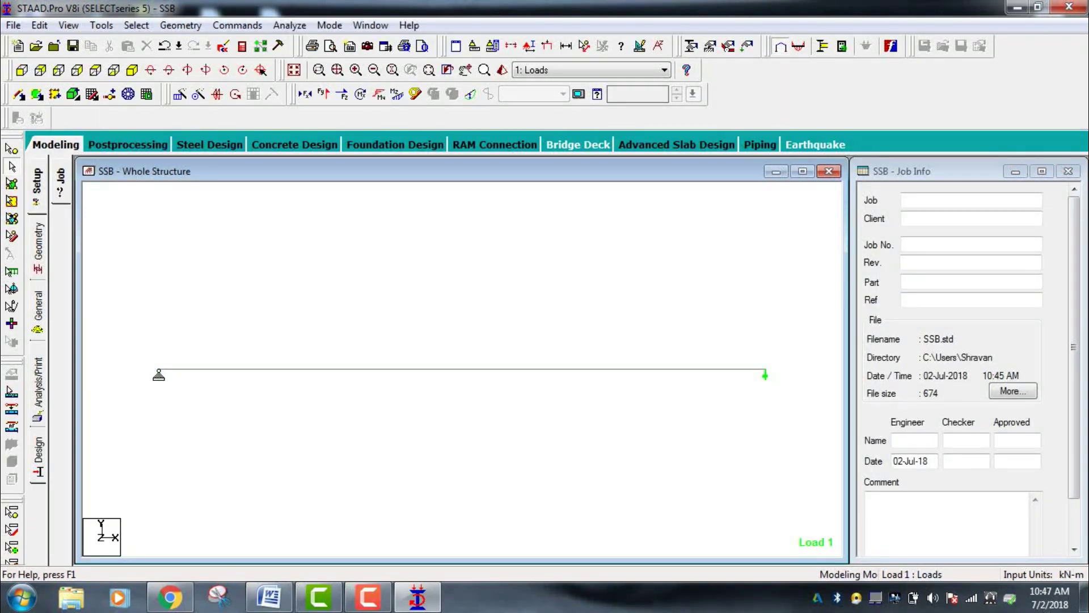
pyautogui.click(38, 456)
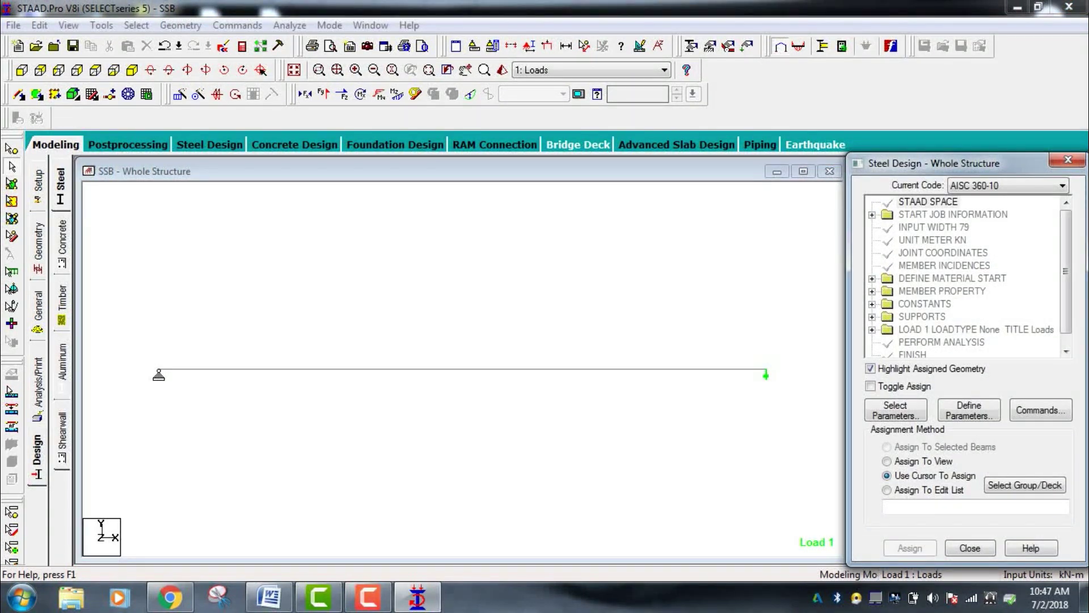
pyautogui.click(61, 241)
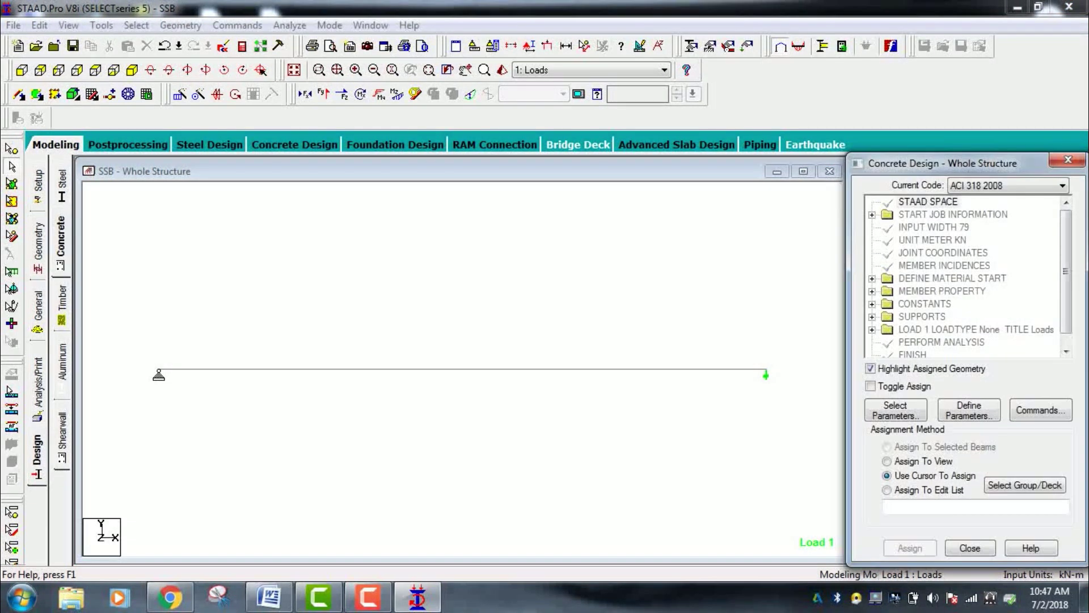
pyautogui.click(1062, 186)
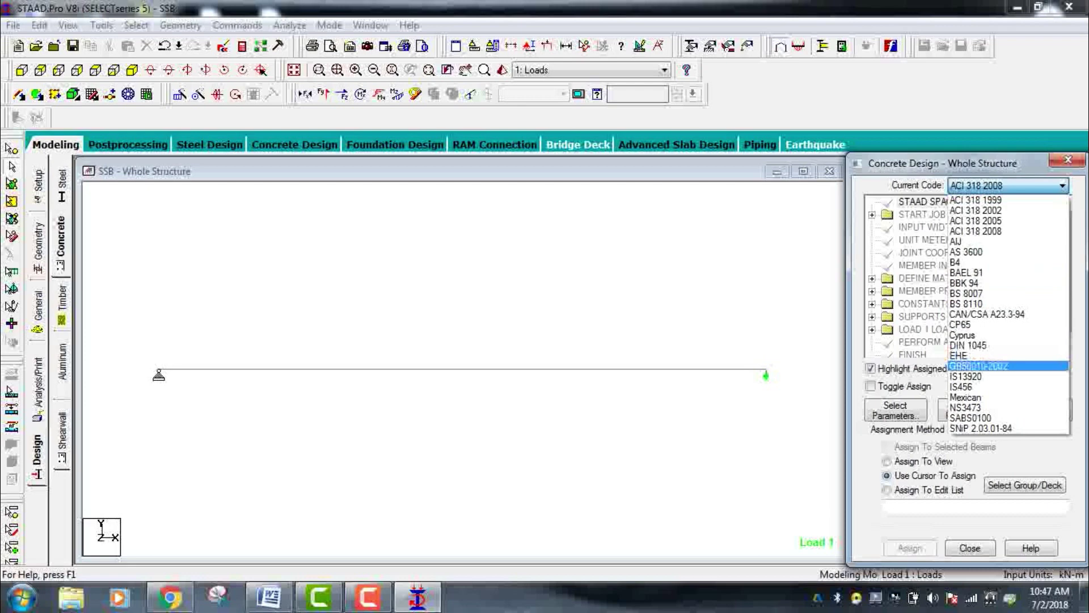
pyautogui.click(987, 387)
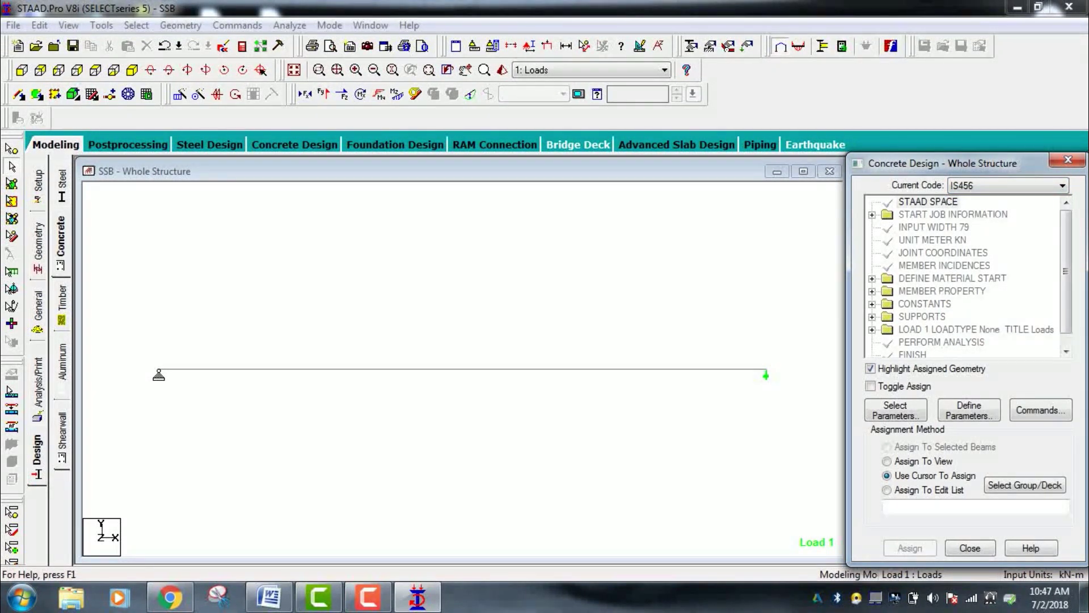
# Limit the selected concrete design parameters to Fc, Fymain and Fysec
pyautogui.click(895, 410)
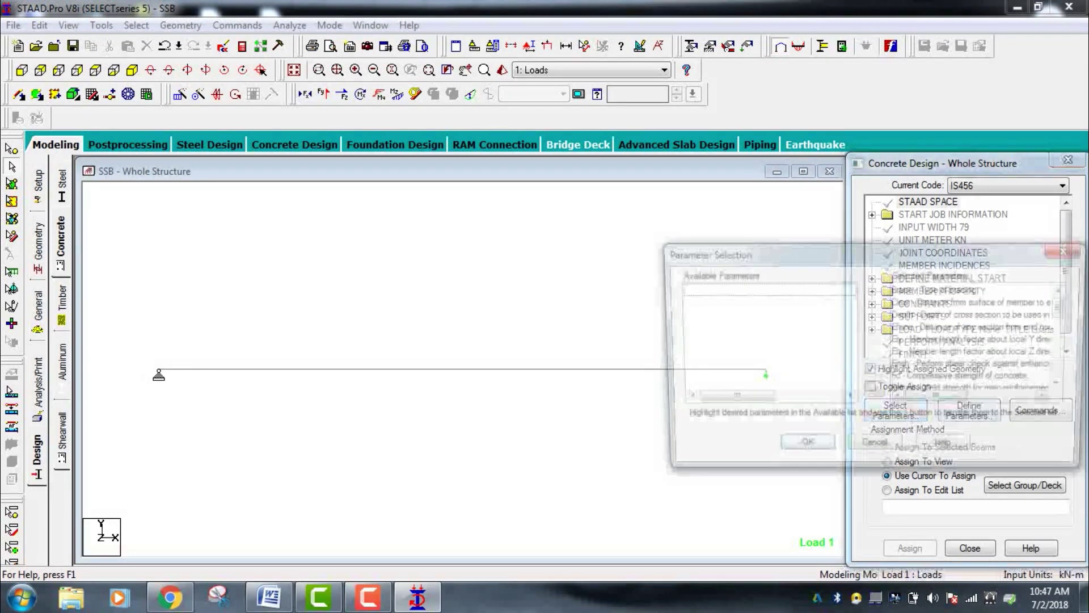
pyautogui.click(874, 393)
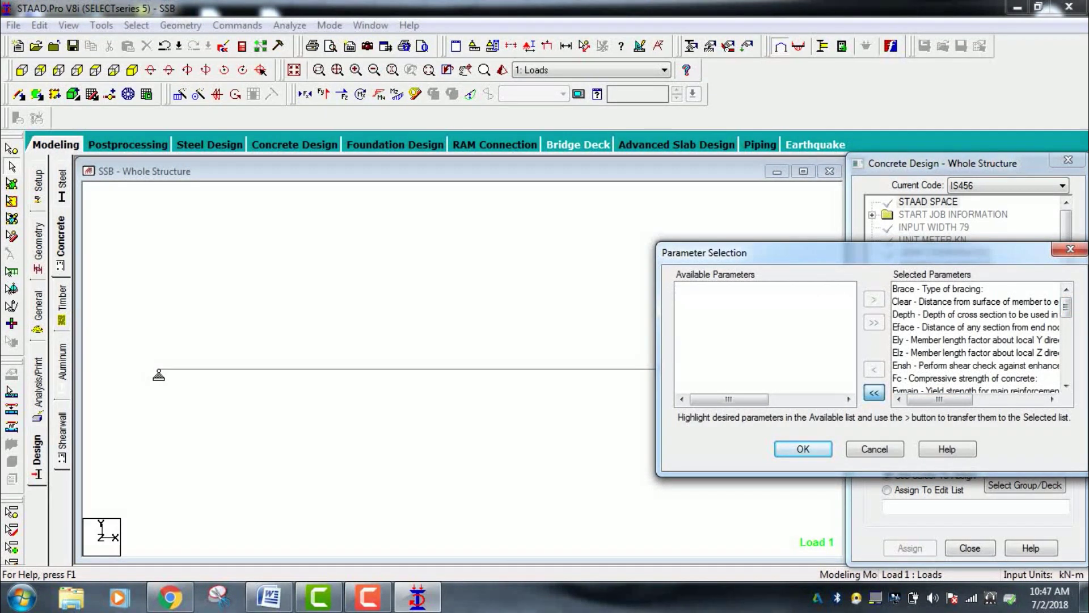
pyautogui.click(758, 378)
pyautogui.doubleClick(758, 378)
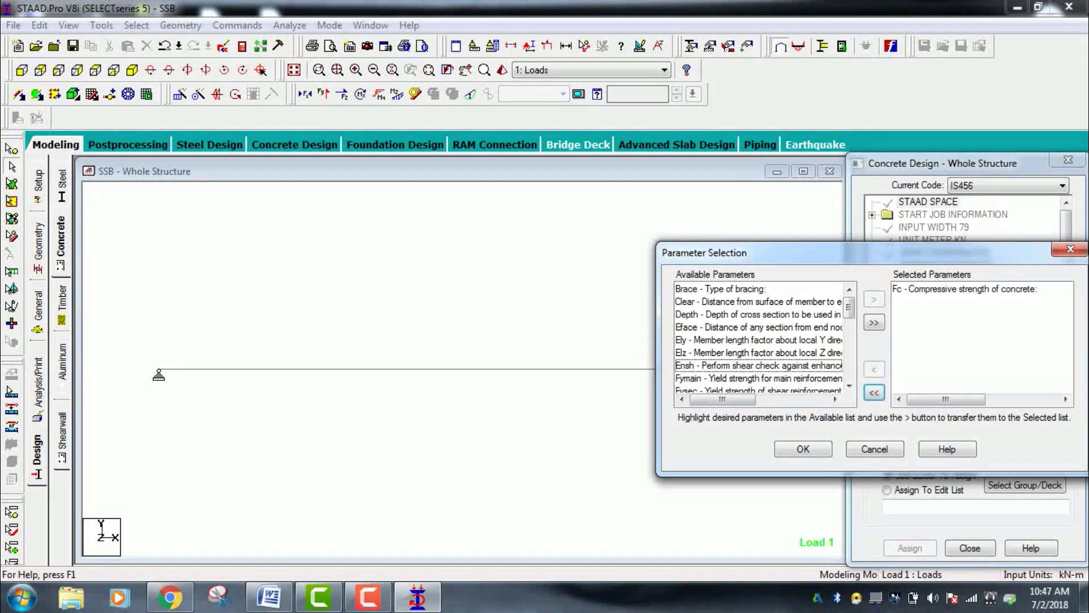
pyautogui.doubleClick(758, 379)
pyautogui.doubleClick(758, 379)
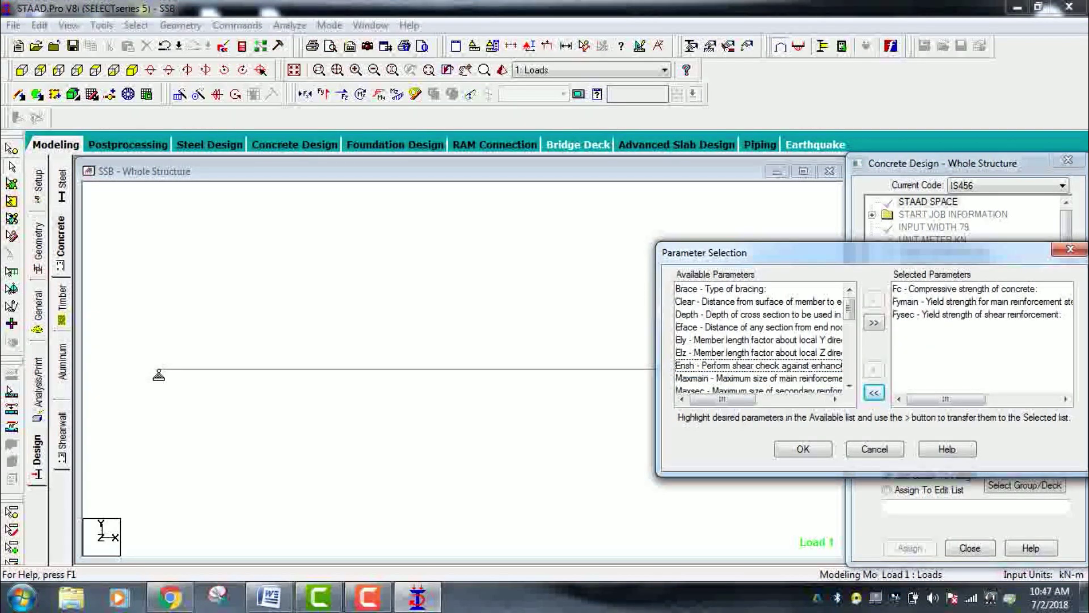
pyautogui.click(804, 449)
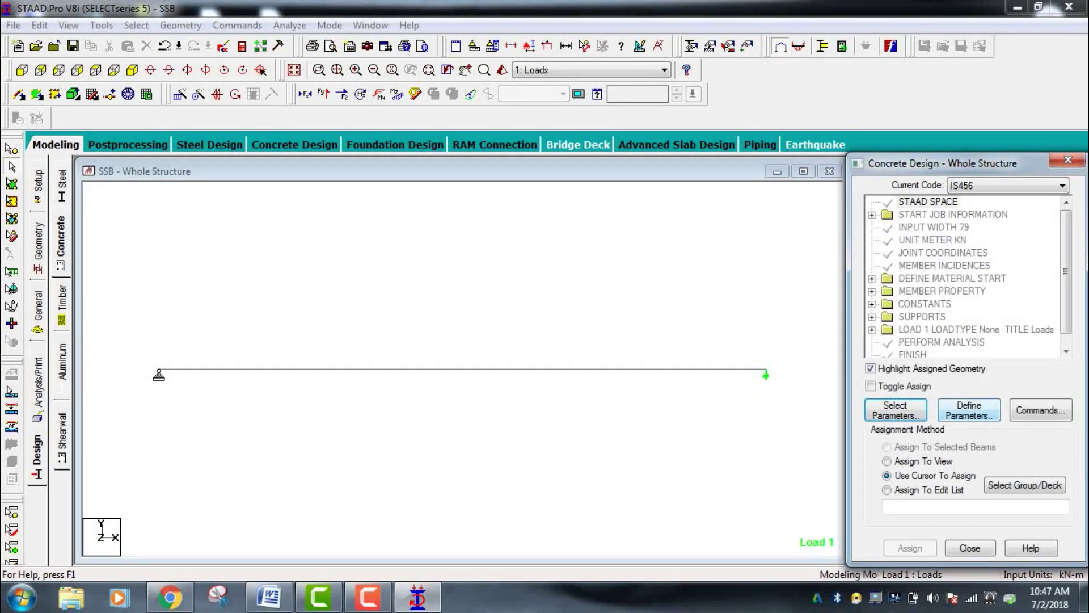
# Define the FC parameter with a concrete compressive strength of 30000 kN/m2 and add it to the design
pyautogui.click(969, 411)
pyautogui.moveTo(609, 248); pyautogui.dragTo(574, 247)
pyautogui.write('3')
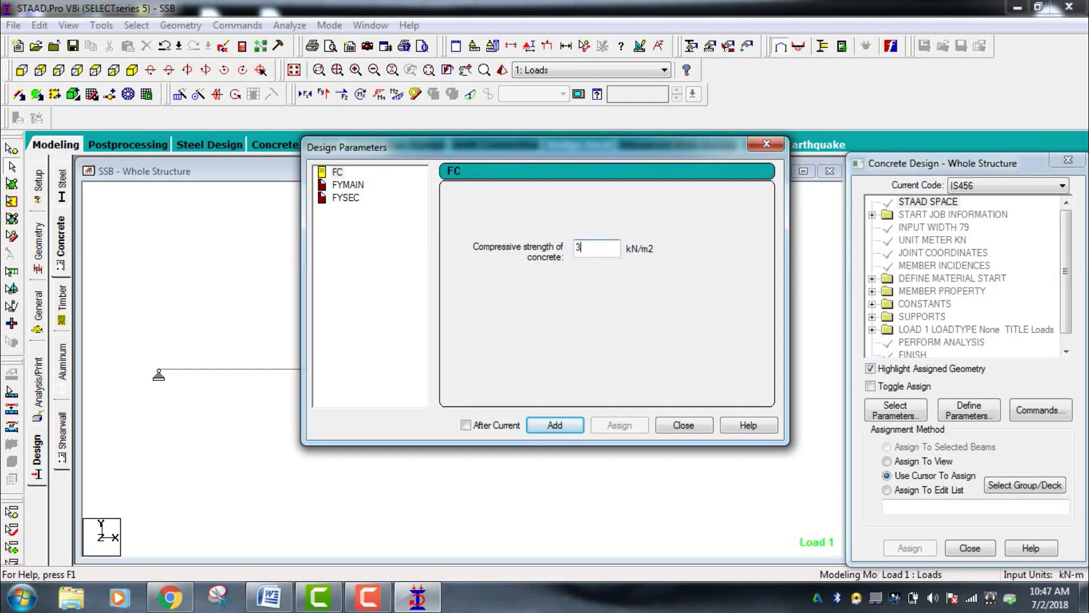
pyautogui.write('0000')
pyautogui.click(555, 425)
# Add the FYMAIN parameter with a main reinforcement yield strength of 415000 kN/m2
pyautogui.click(348, 185)
pyautogui.press('Tab')
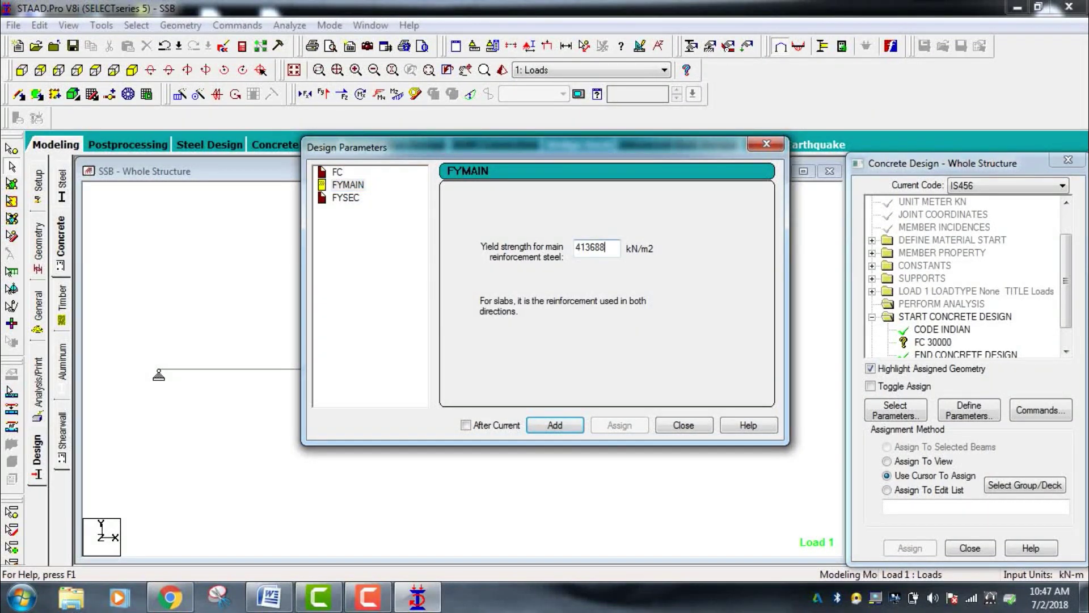
pyautogui.write('415000')
pyautogui.press('Return')
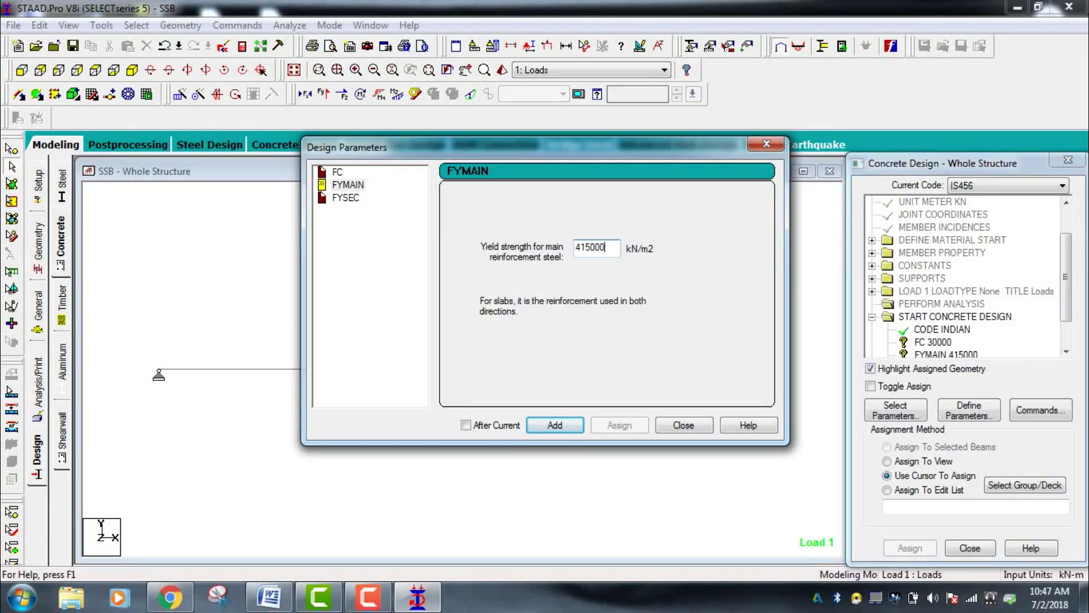
# Add the FYSEC parameter with a shear reinforcement yield strength of 415000 kN/m2 and finish defining parameters
pyautogui.click(346, 197)
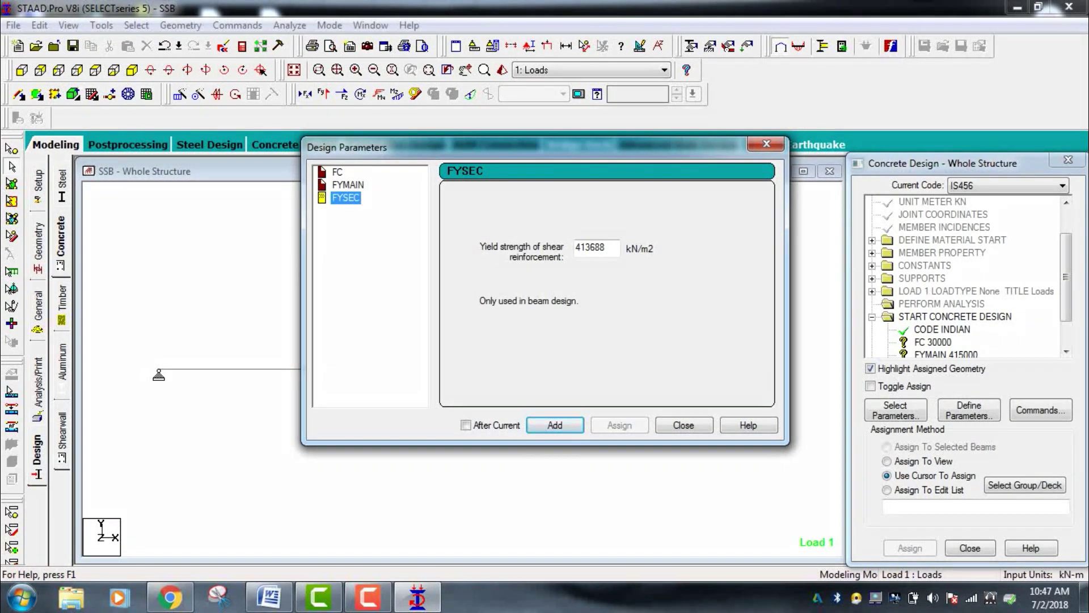
pyautogui.press('Tab')
pyautogui.write('415000')
pyautogui.press('Return')
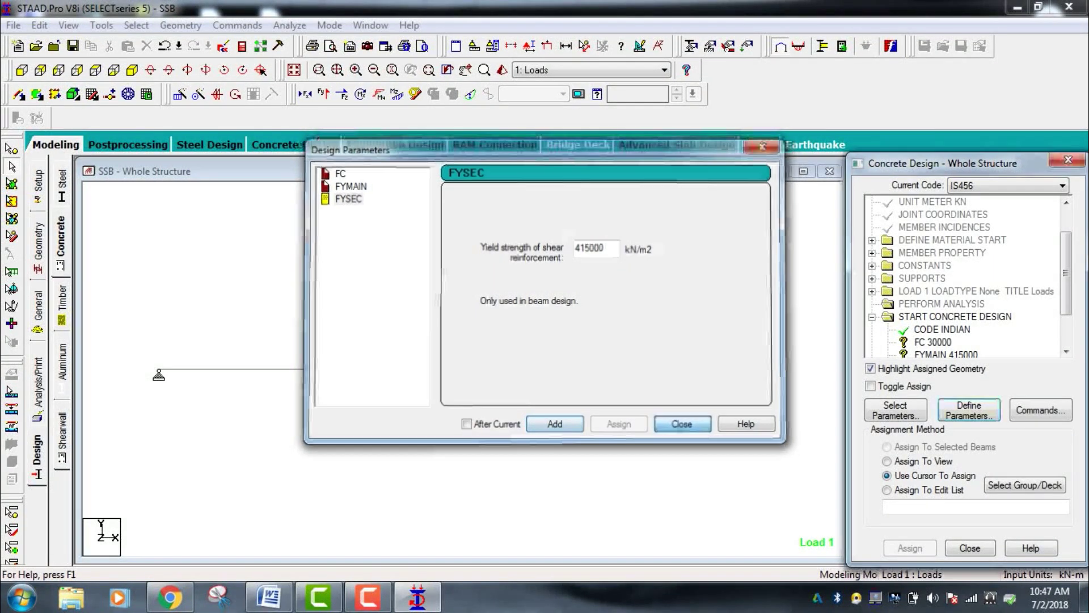
pyautogui.click(683, 424)
# Add the DESIGN BEAM and TAKE OFF commands to the concrete design
pyautogui.click(1041, 410)
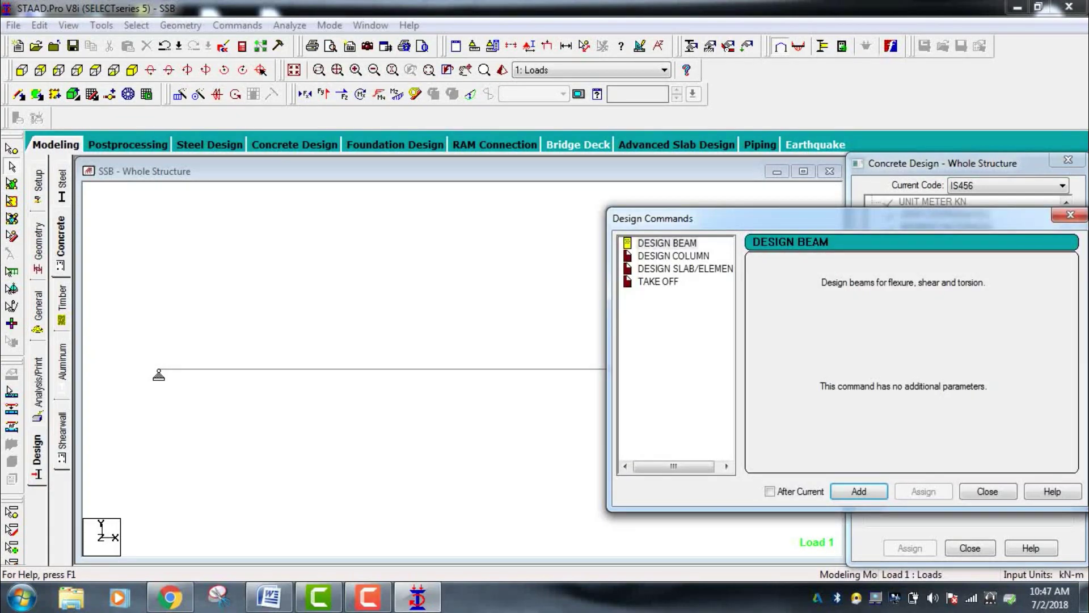
pyautogui.click(667, 244)
pyautogui.click(859, 492)
pyautogui.click(658, 282)
pyautogui.click(859, 492)
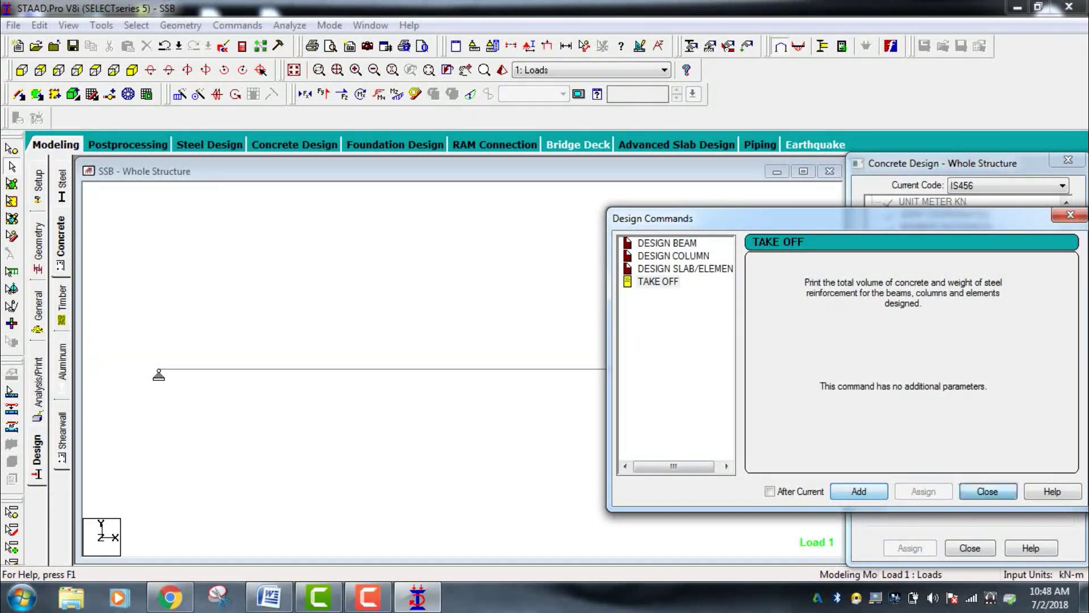
pyautogui.click(987, 492)
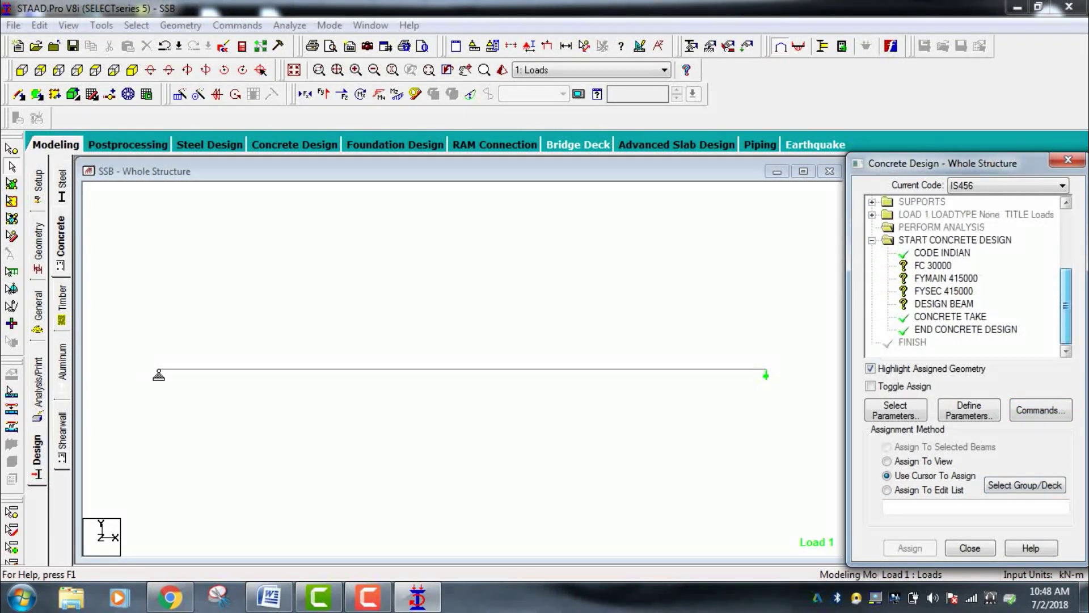
# Assign the FYMAIN 415000 and FC 30000 parameters to all members in the view
pyautogui.click(933, 265)
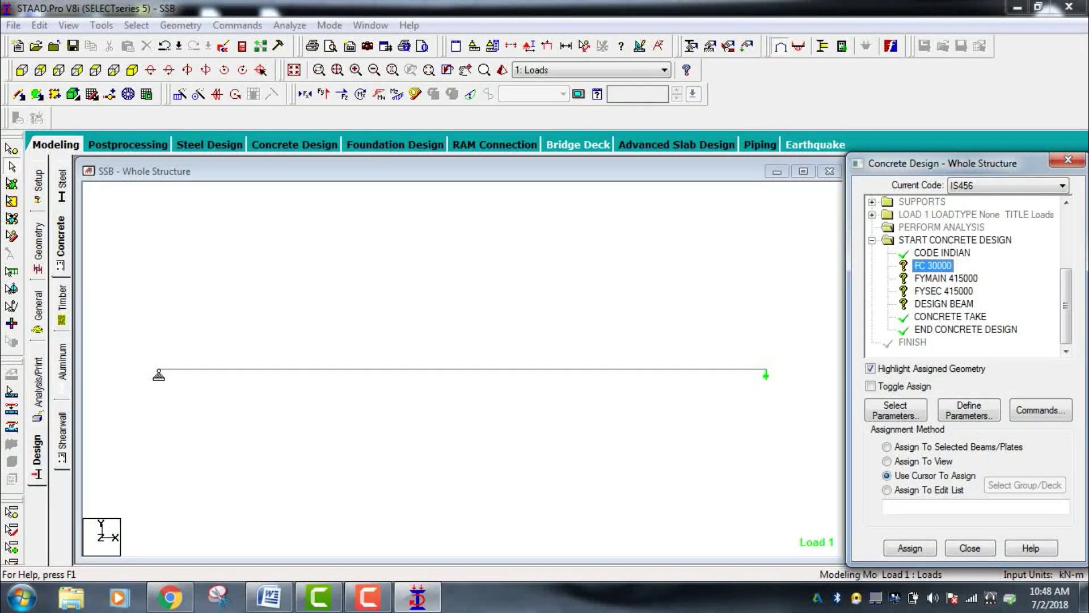
pyautogui.click(946, 279)
pyautogui.click(924, 461)
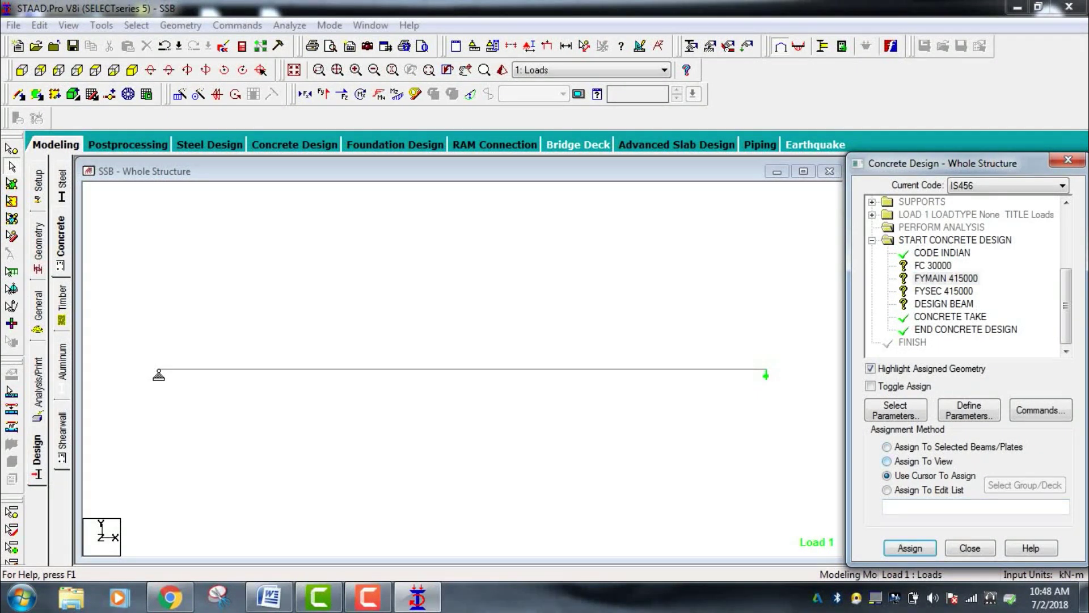
pyautogui.click(910, 548)
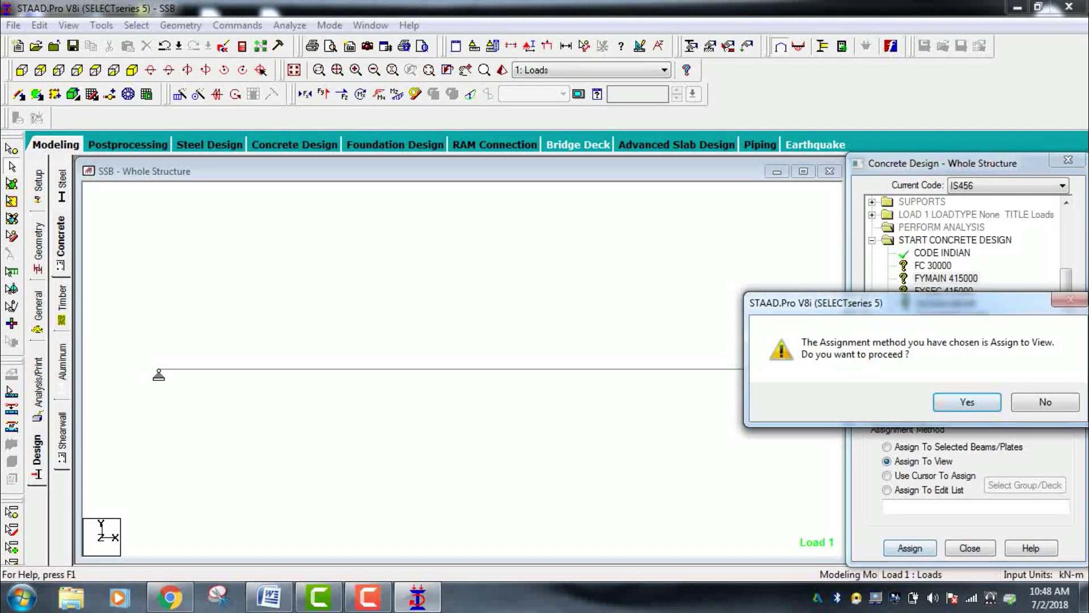
pyautogui.click(967, 402)
pyautogui.click(933, 265)
pyautogui.click(923, 461)
pyautogui.click(909, 548)
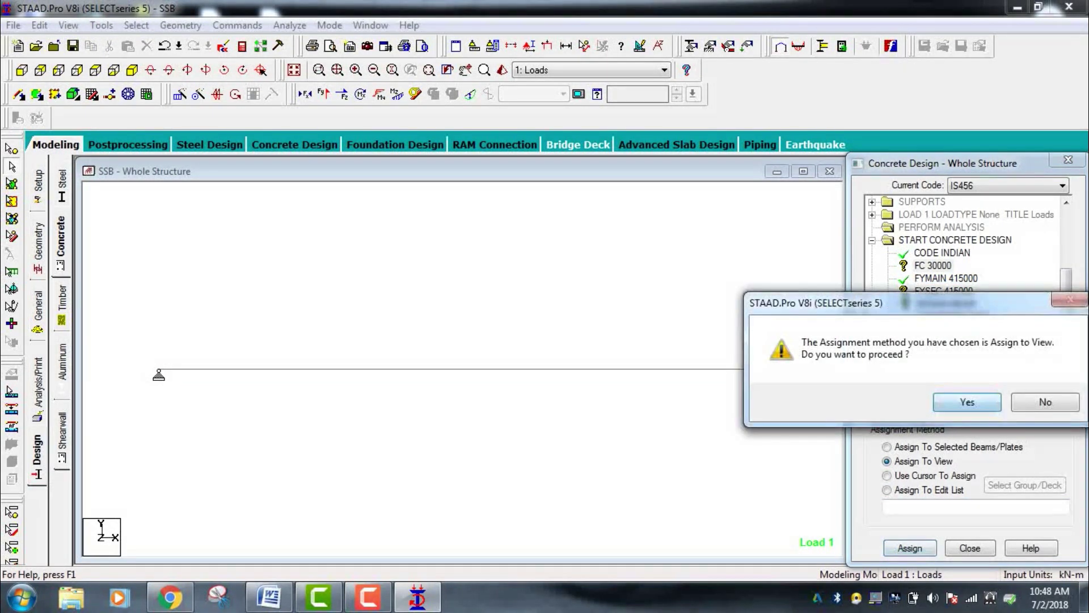
pyautogui.press('Return')
# Assign the FYSEC 415000 parameter and the DESIGN BEAM command to all members in the view
pyautogui.click(943, 291)
pyautogui.click(887, 461)
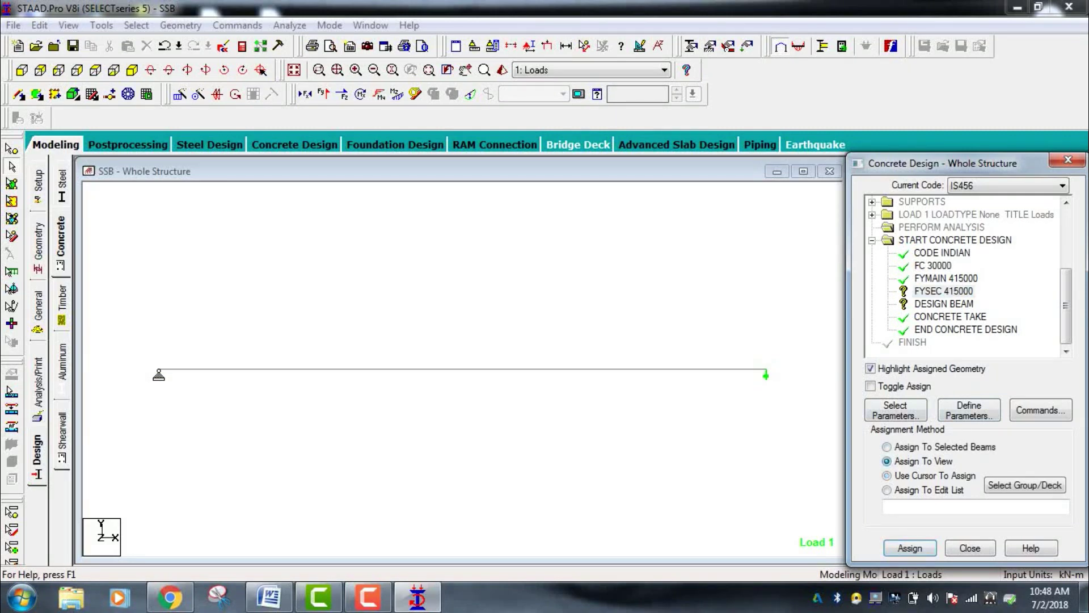
pyautogui.click(909, 548)
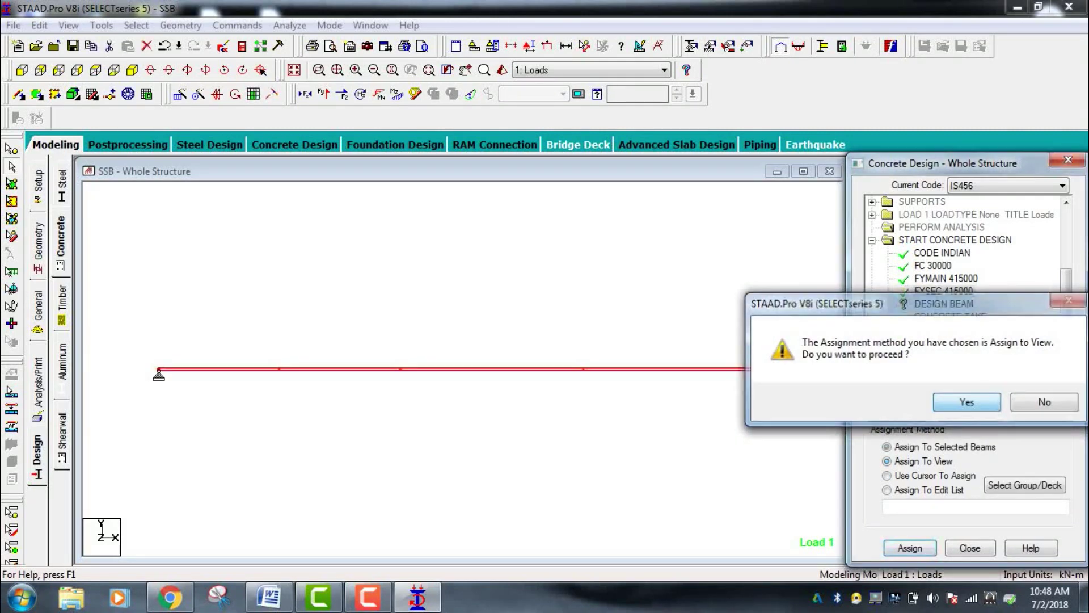
pyautogui.press('Return')
pyautogui.click(944, 303)
pyautogui.click(887, 460)
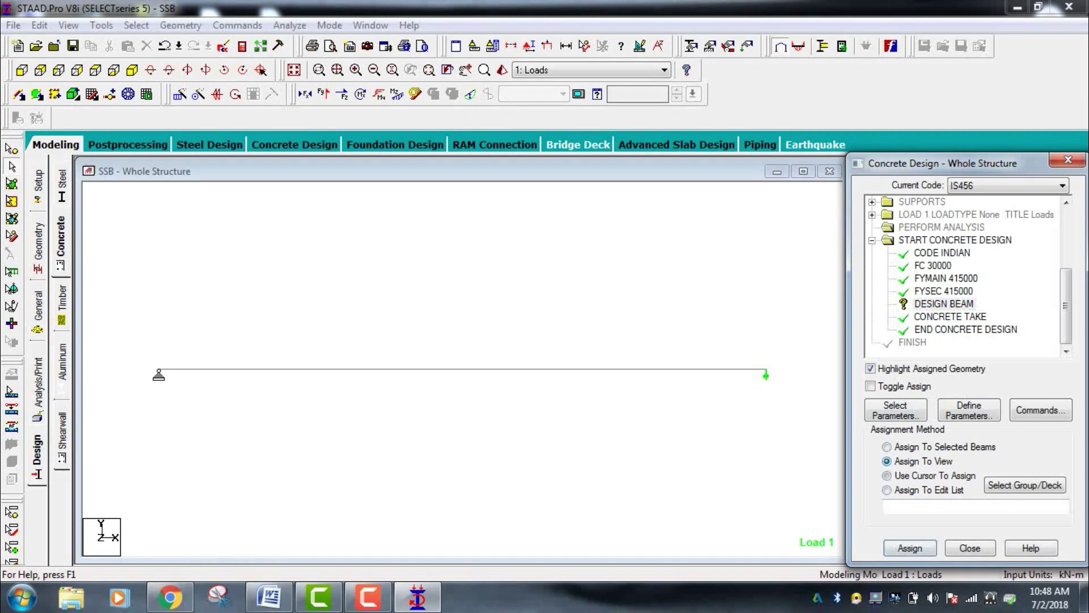
pyautogui.click(910, 548)
pyautogui.press('Return')
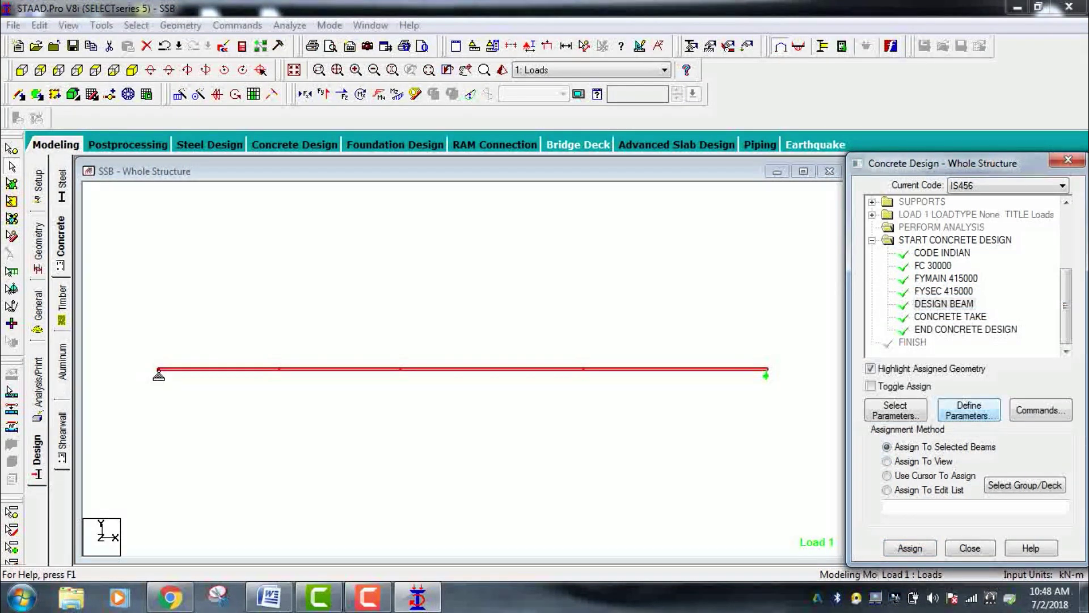
# Add another Perform Analysis command with the No Print option after the concrete design block
pyautogui.click(38, 385)
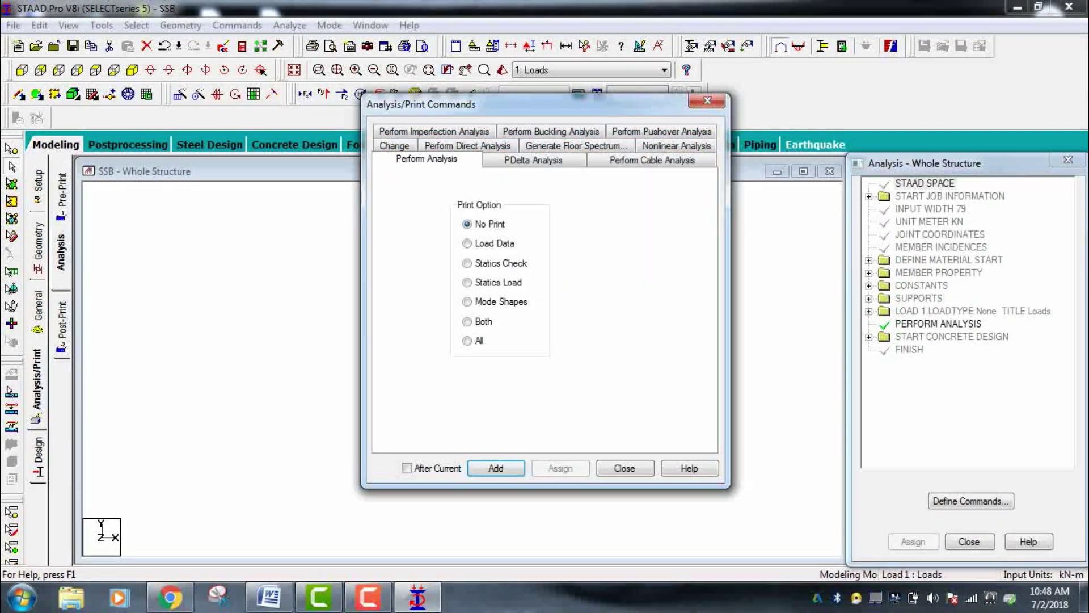
pyautogui.click(496, 468)
pyautogui.click(624, 468)
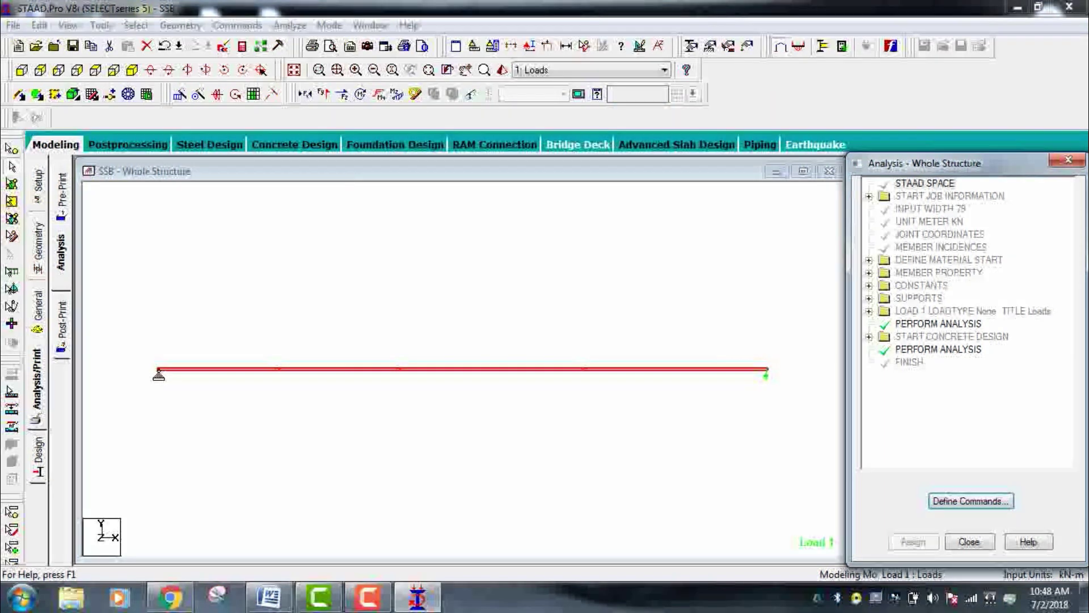
# Save the modified structure, run the analysis and design, and continue to post-processing mode
pyautogui.click(290, 25)
pyautogui.click(319, 43)
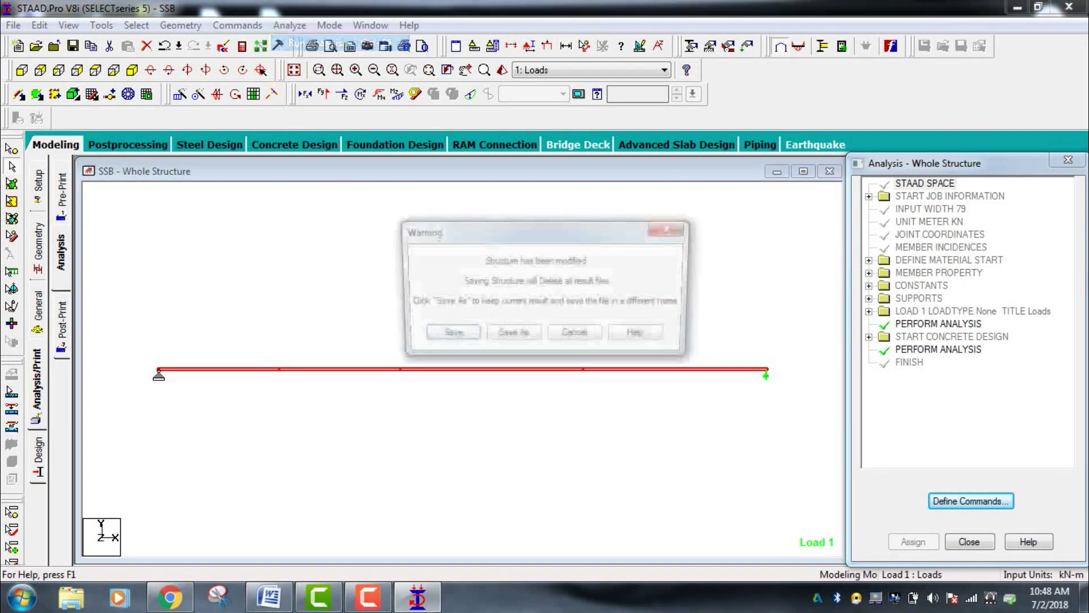
pyautogui.click(449, 336)
pyautogui.press('Return')
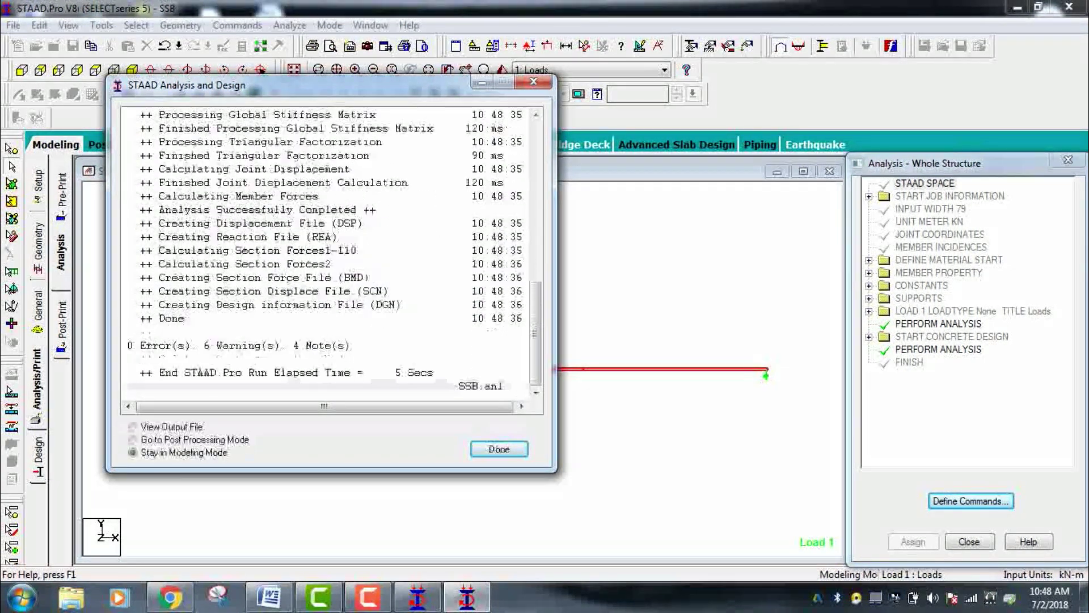
pyautogui.click(133, 440)
pyautogui.click(499, 448)
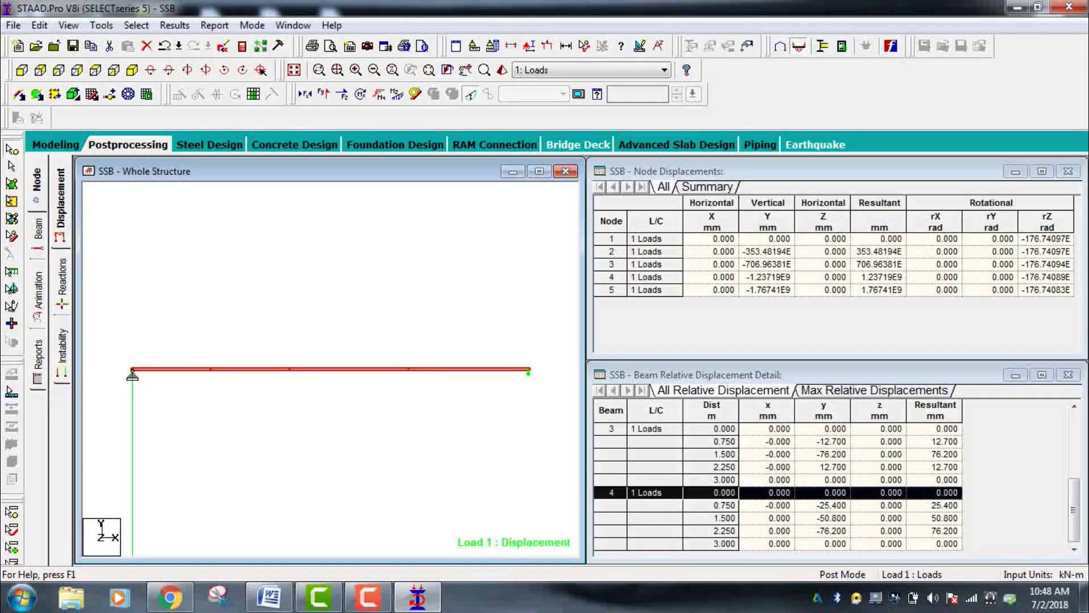
# Inspect beam 2's concrete design, global Y deflection and shear-bending results from the beam forces view
pyautogui.click(38, 230)
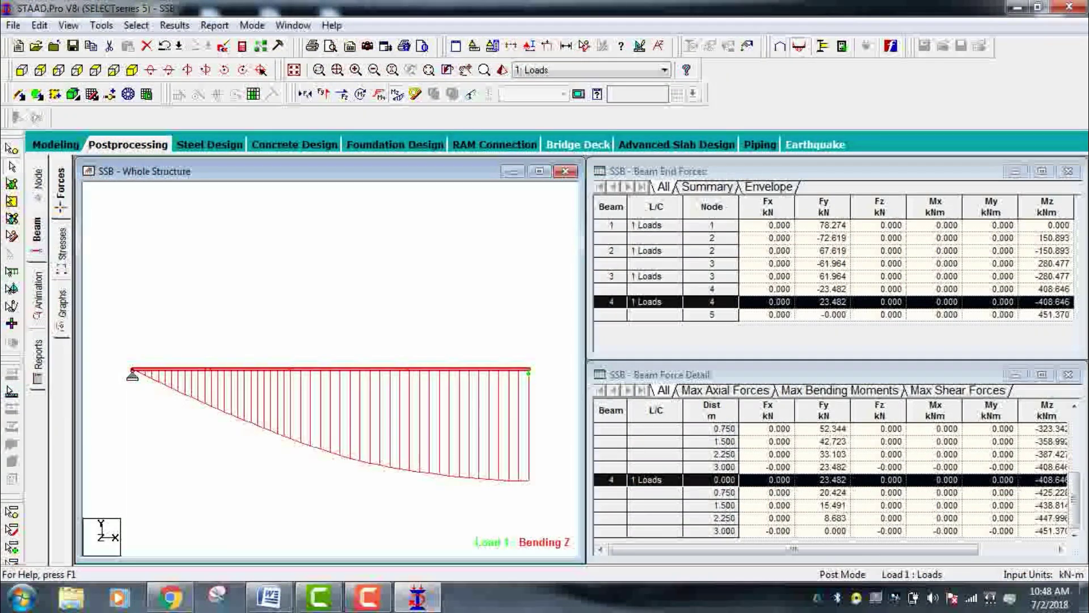
pyautogui.doubleClick(251, 369)
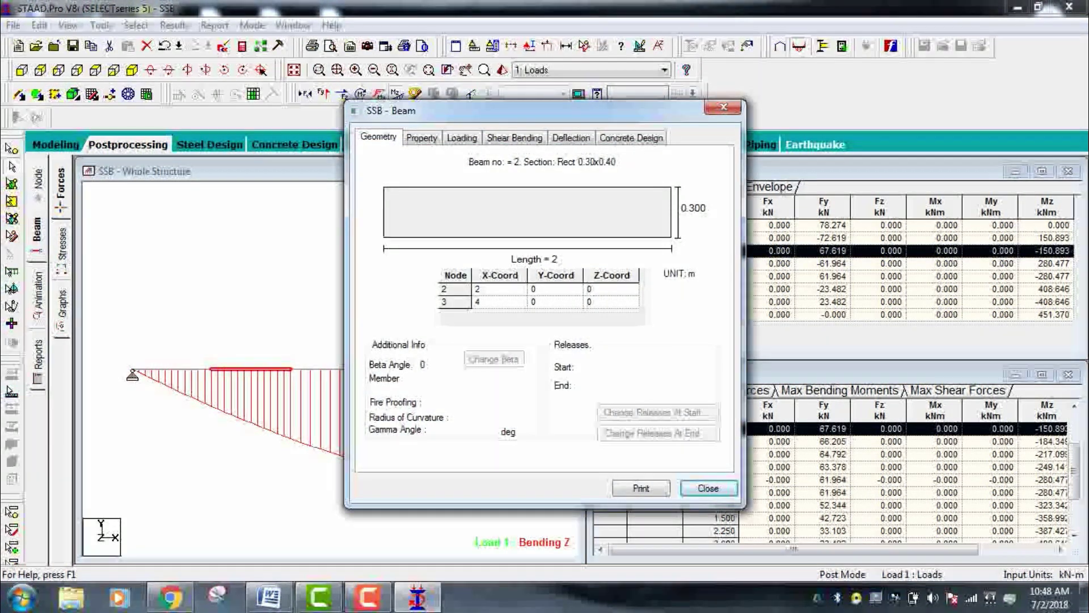
pyautogui.click(632, 138)
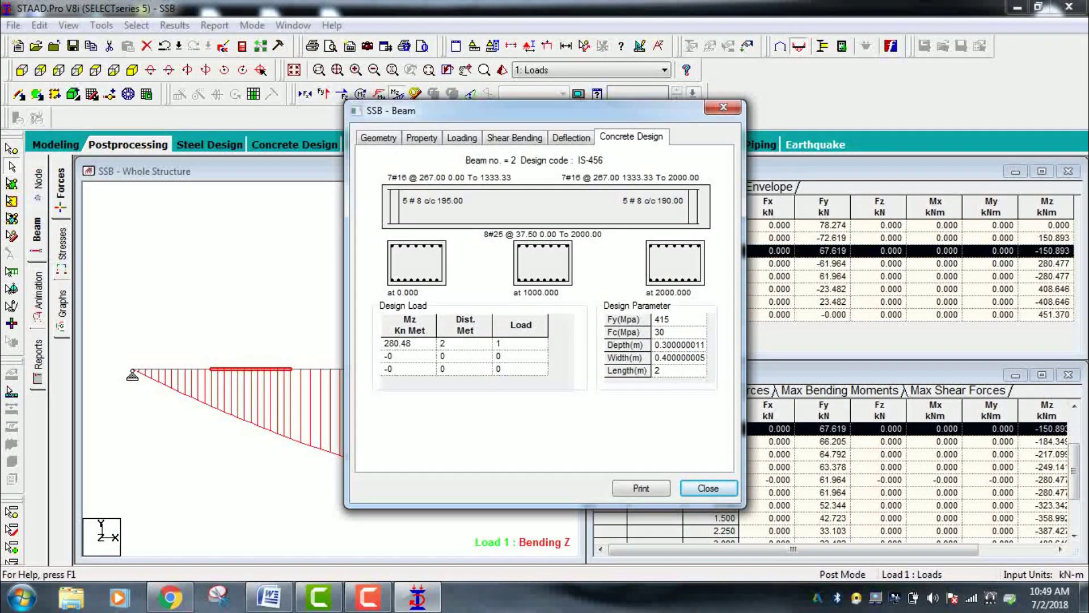
pyautogui.click(572, 138)
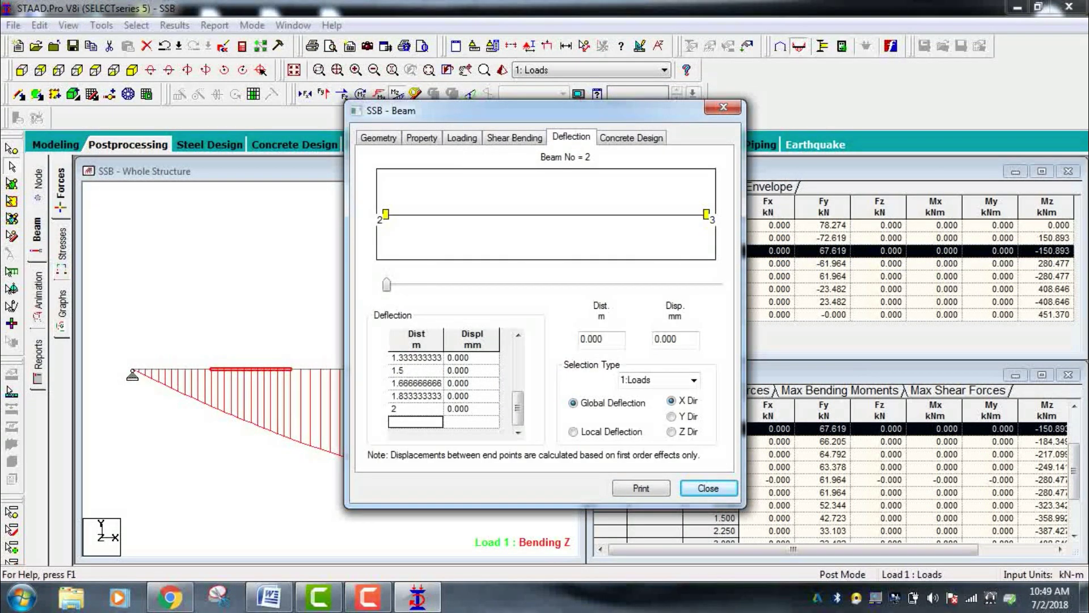
pyautogui.click(672, 417)
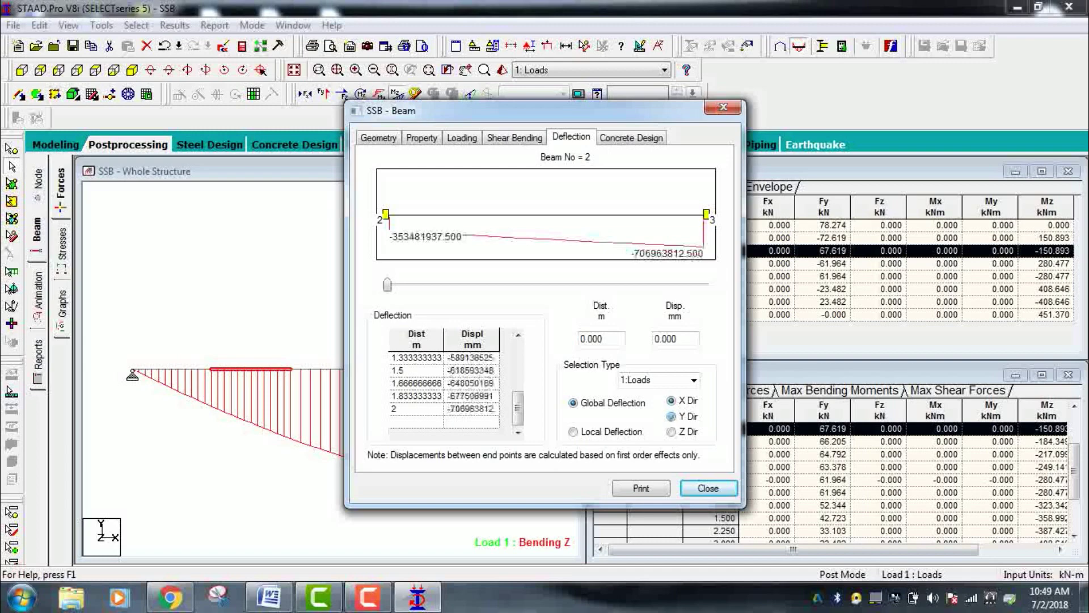
pyautogui.hotkey('ctrl', 'shift', 'Tab')
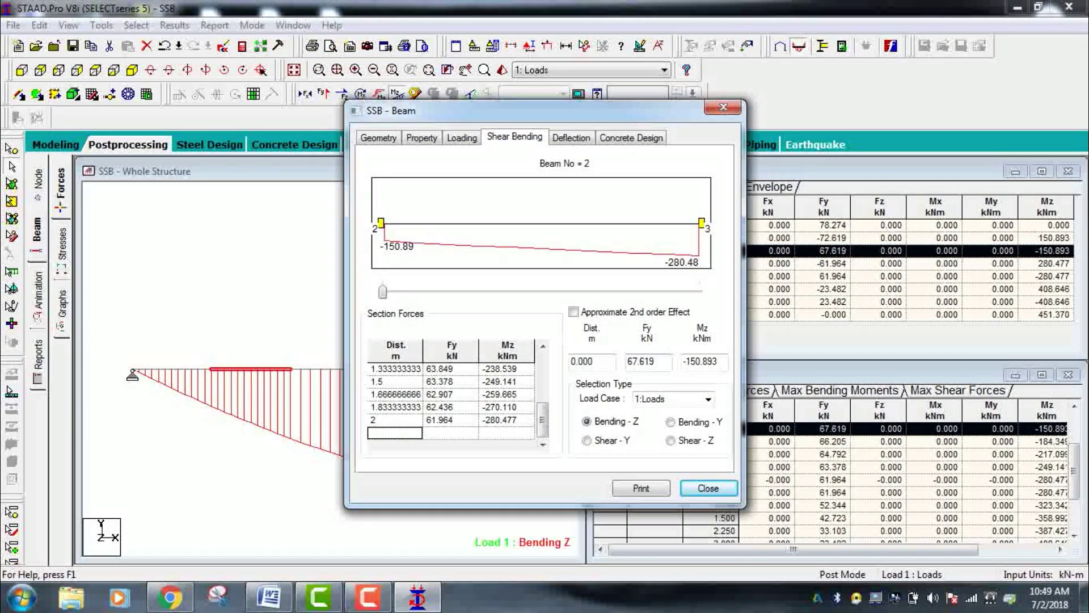
pyautogui.press('Return')
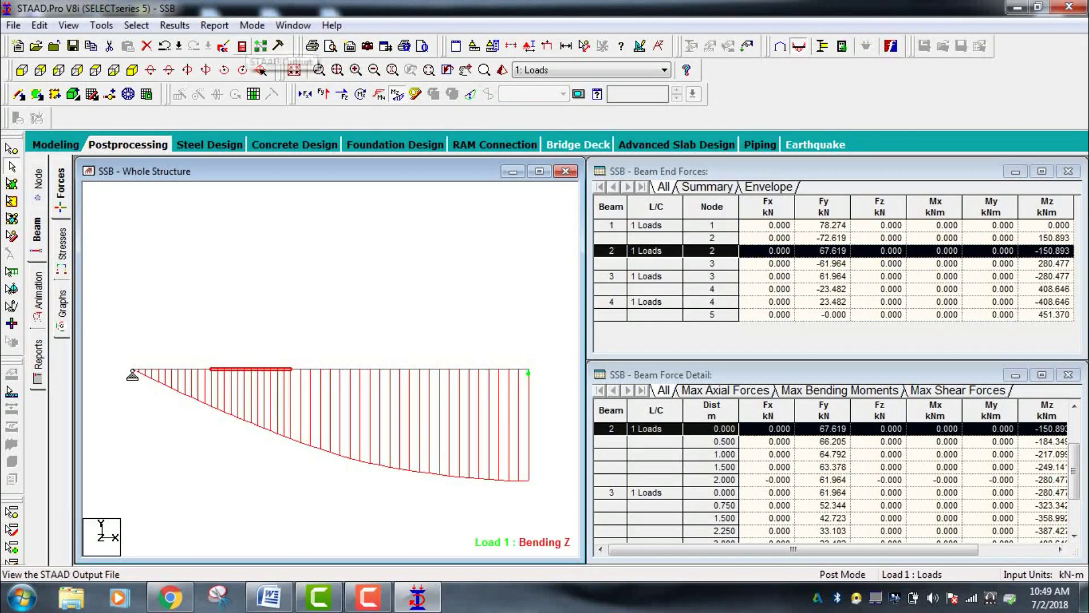
# Open the STAAD output file at its Concrete Design results and enlarge the viewer to full screen
pyautogui.click(241, 46)
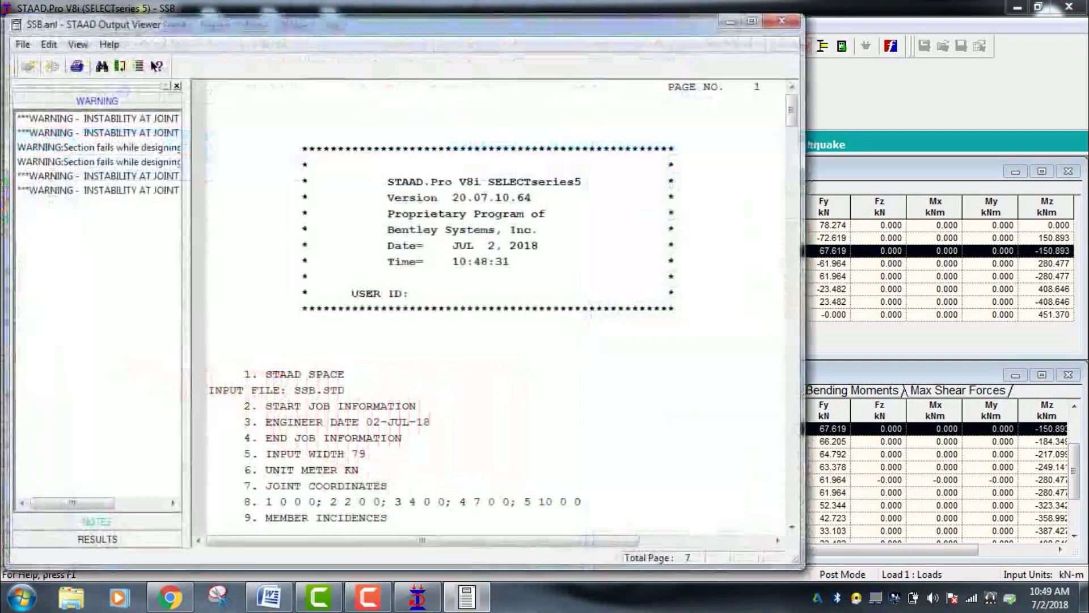
pyautogui.click(98, 539)
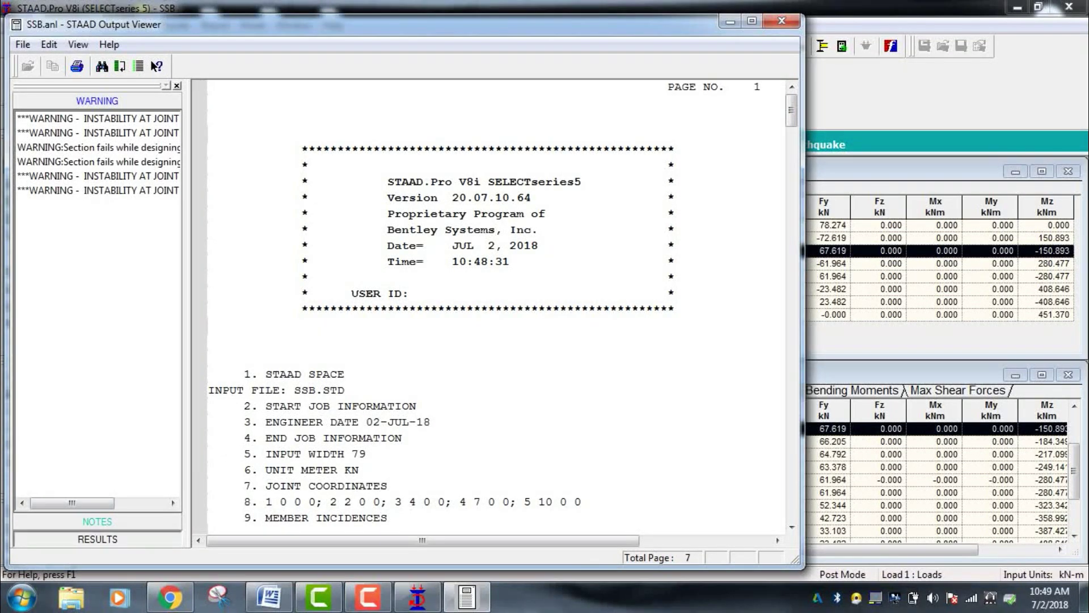
pyautogui.click(58, 154)
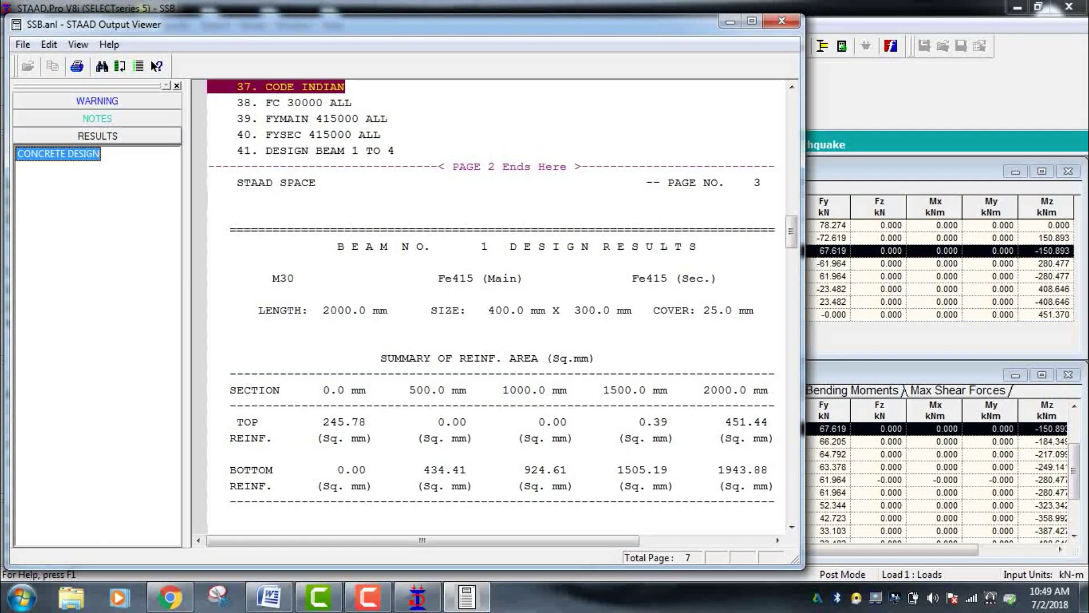
pyautogui.moveTo(791, 231); pyautogui.dragTo(791, 237)
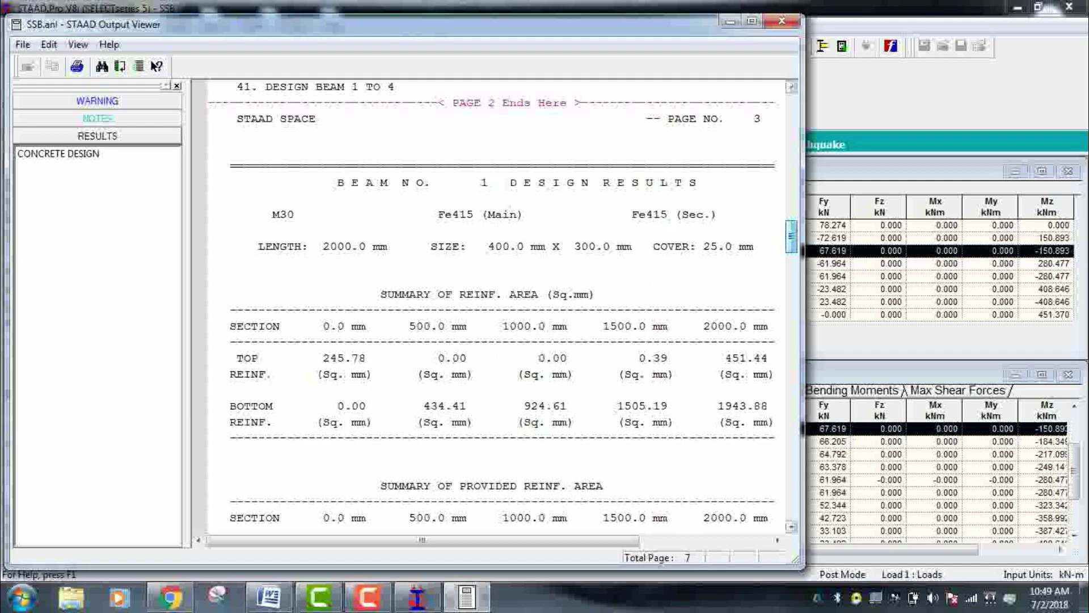
pyautogui.click(791, 526)
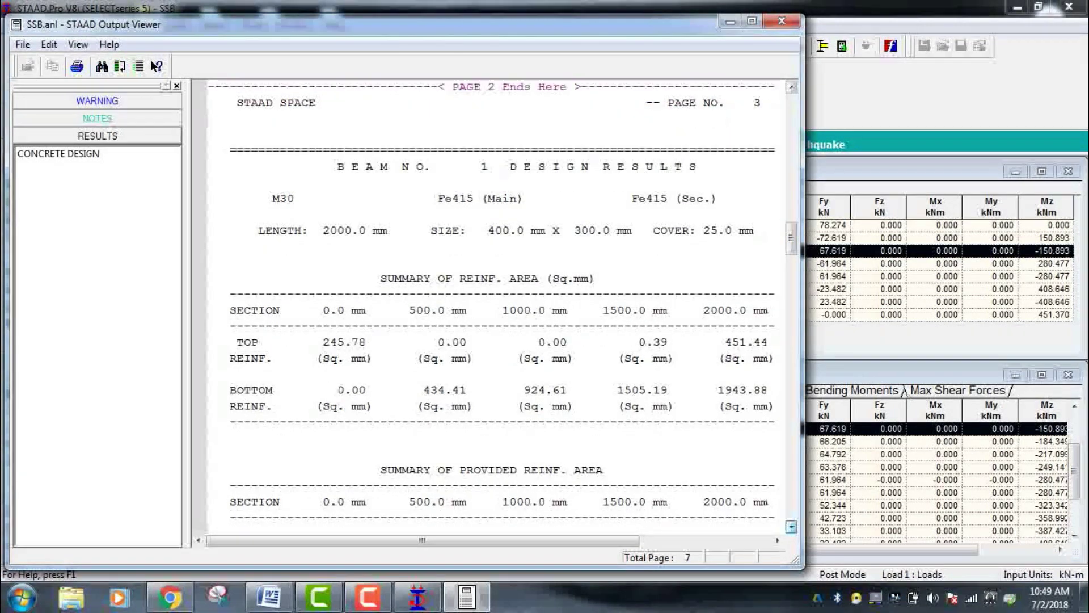
pyautogui.click(752, 21)
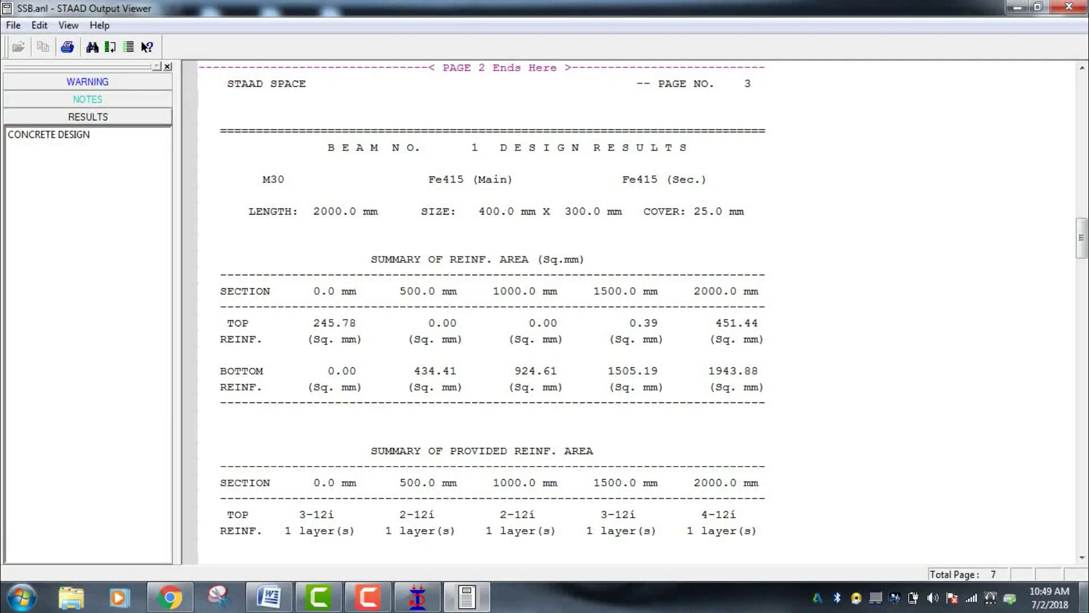
# Review the reinforcement summaries, design load tables and section warnings for beams 1 to 4, and close the output viewer
pyautogui.click(1081, 556)
pyautogui.click(1082, 557)
pyautogui.click(1082, 557)
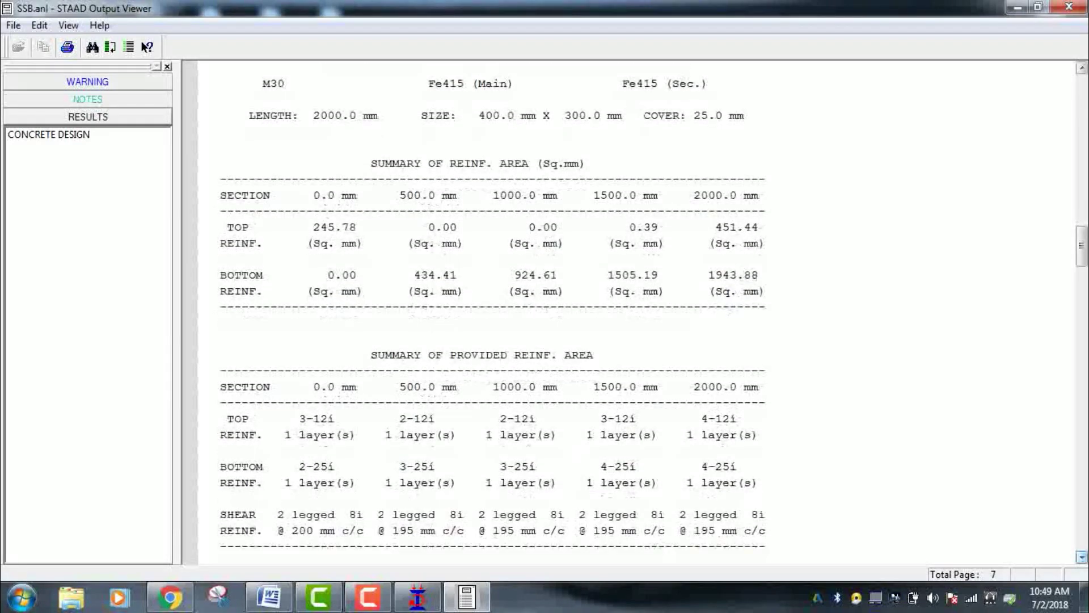
pyautogui.click(1082, 556)
pyautogui.click(1082, 556)
pyautogui.moveTo(1082, 556); pyautogui.dragTo(1082, 557)
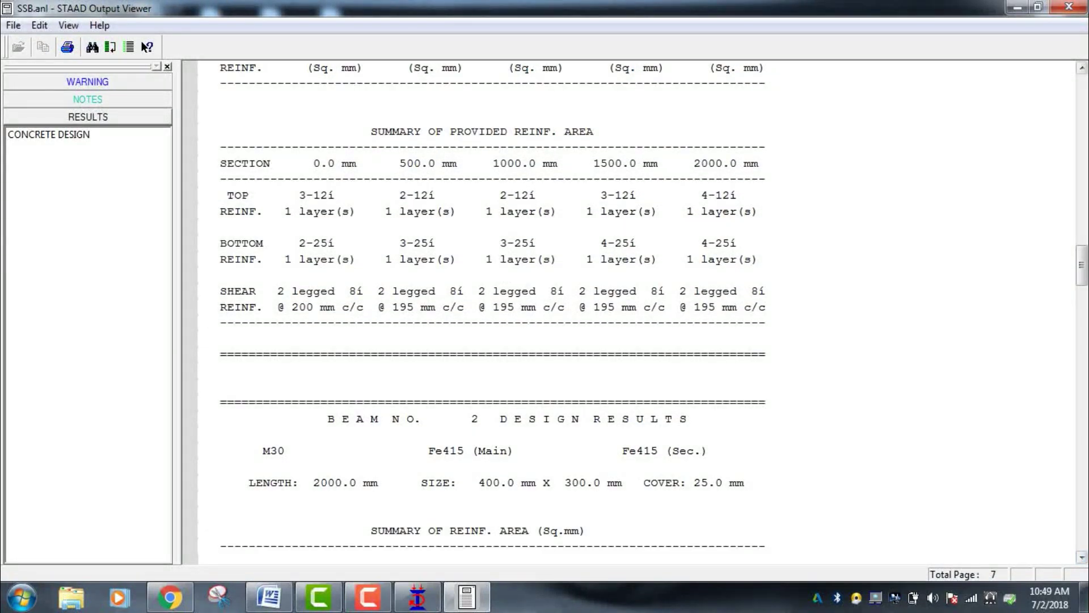
pyautogui.click(1082, 306)
pyautogui.moveTo(1082, 306); pyautogui.dragTo(1082, 315)
pyautogui.scroll(-20, 636, 312)
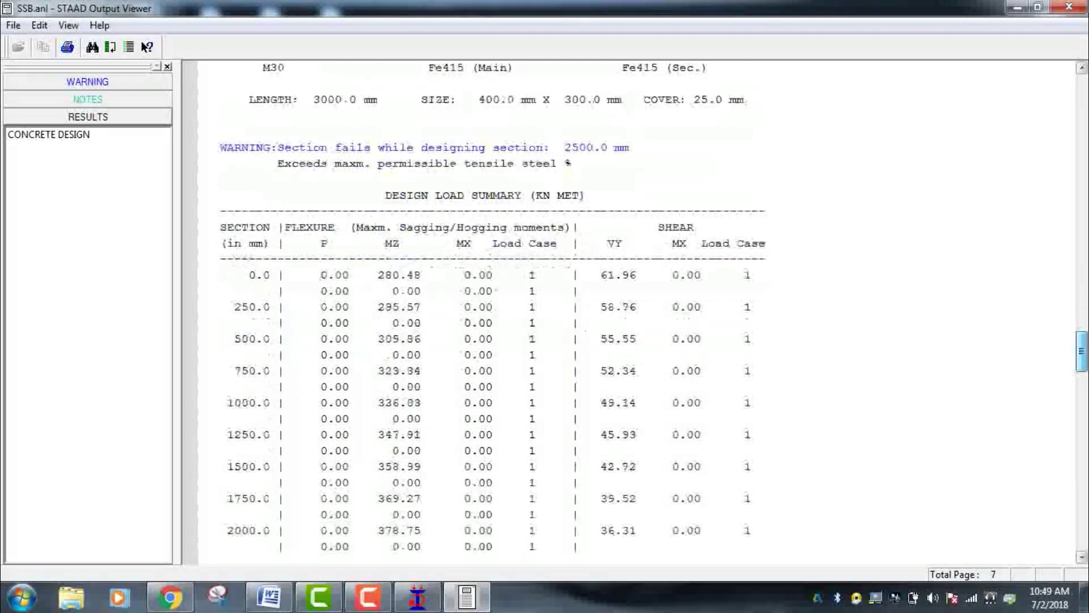
pyautogui.moveTo(1082, 397); pyautogui.dragTo(1082, 422)
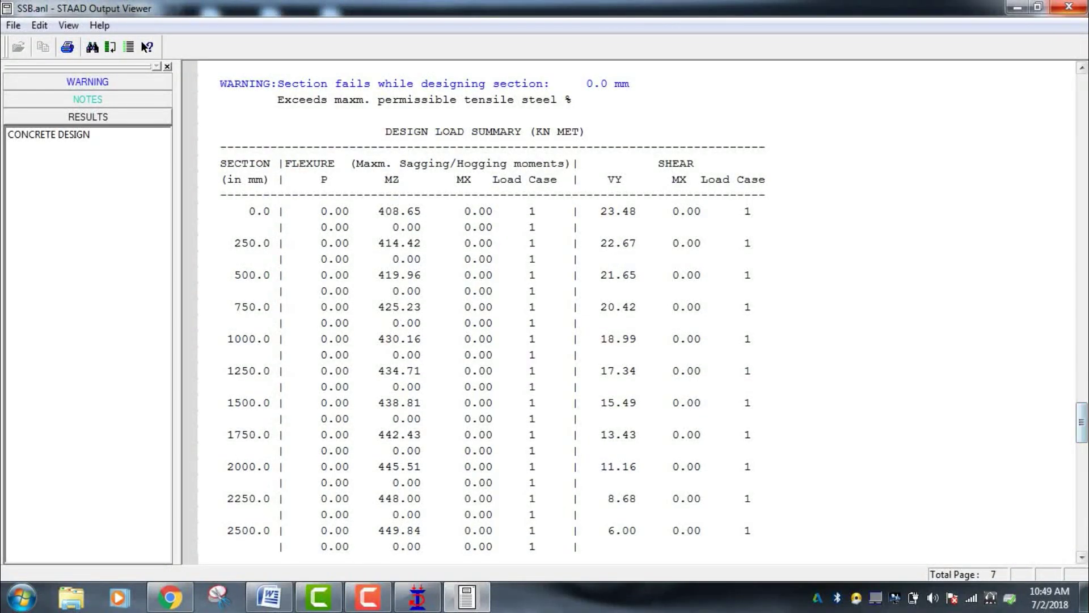
pyautogui.click(1069, 6)
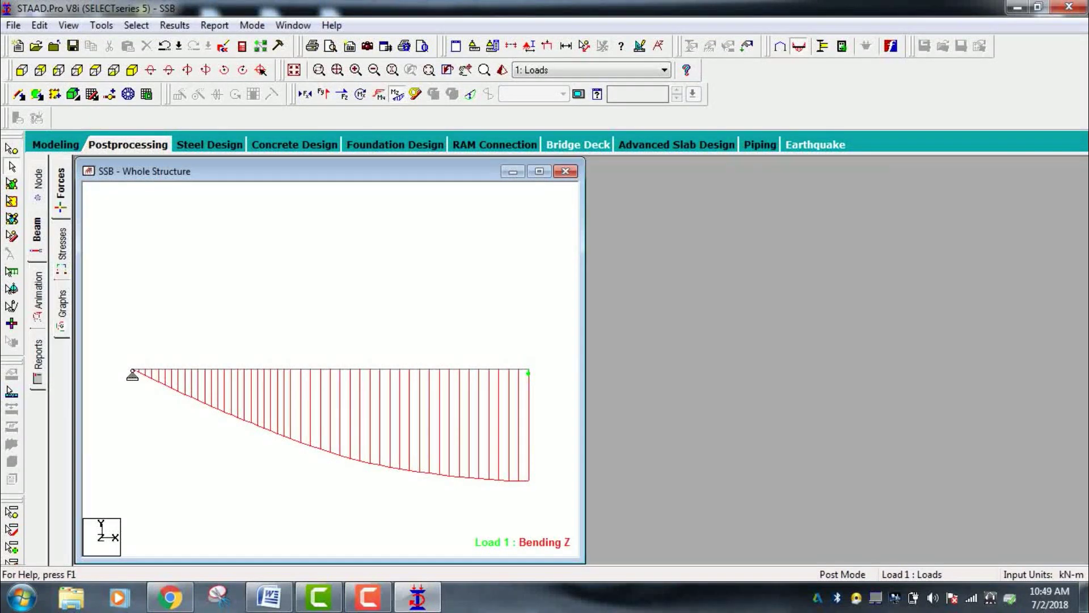
# Inspect the beam stress results with beam 1's 3D stress contour, dismissing the section plane settings
pyautogui.click(62, 250)
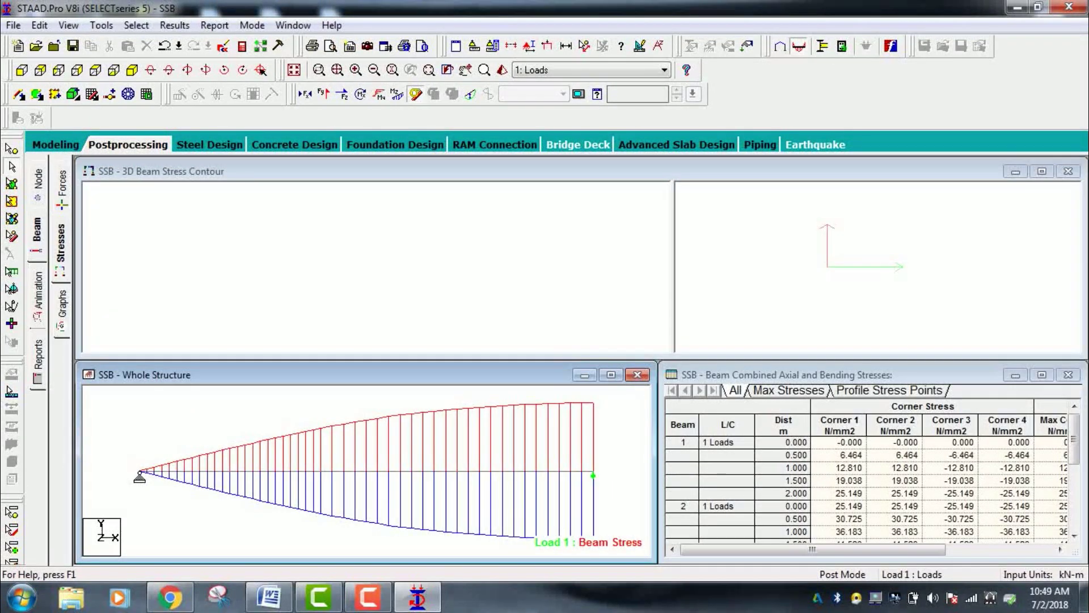
pyautogui.click(62, 307)
pyautogui.click(62, 250)
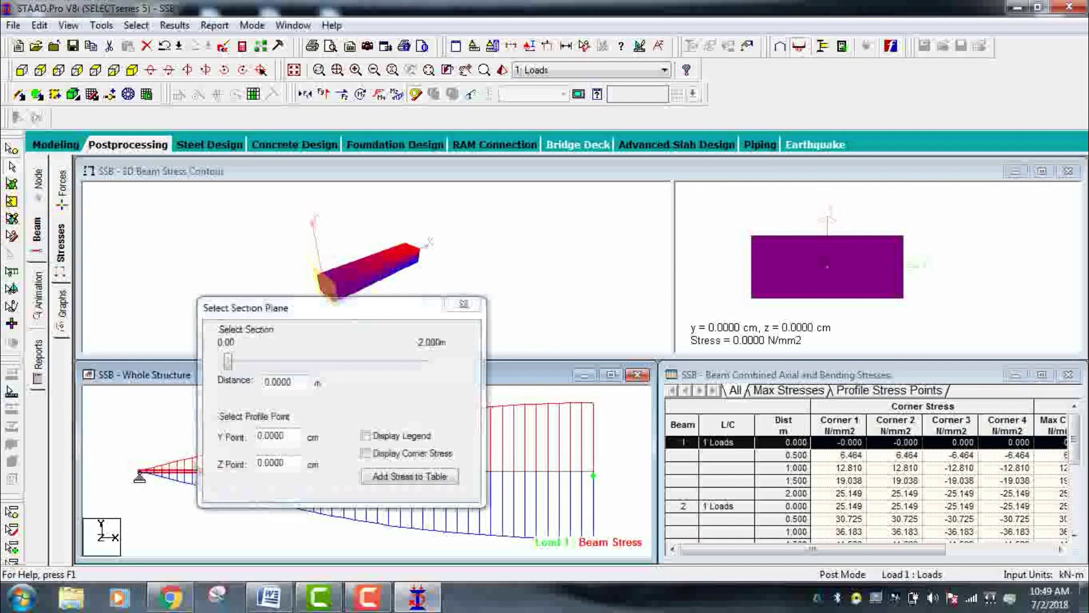
pyautogui.click(457, 310)
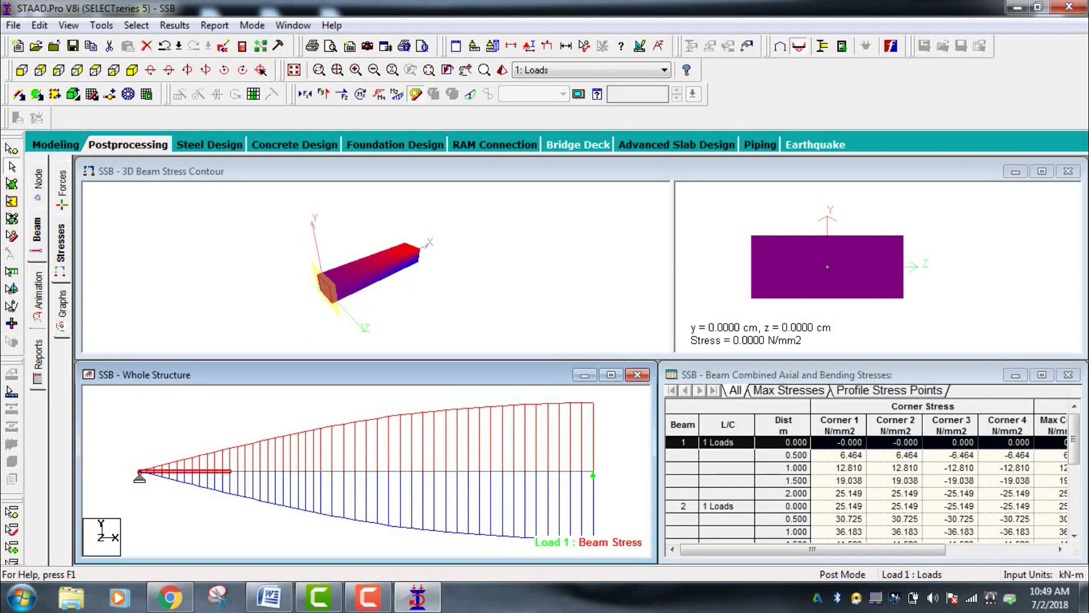
# Check the node displacements and the support reactions, and enlarge the whole-structure view of the reactions
pyautogui.click(38, 180)
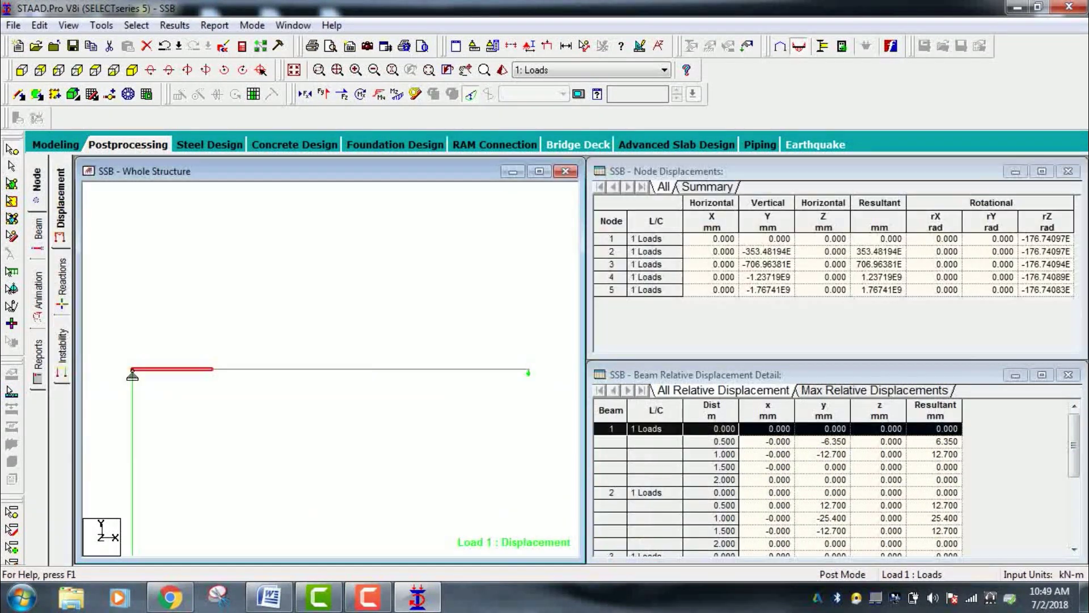
pyautogui.click(62, 282)
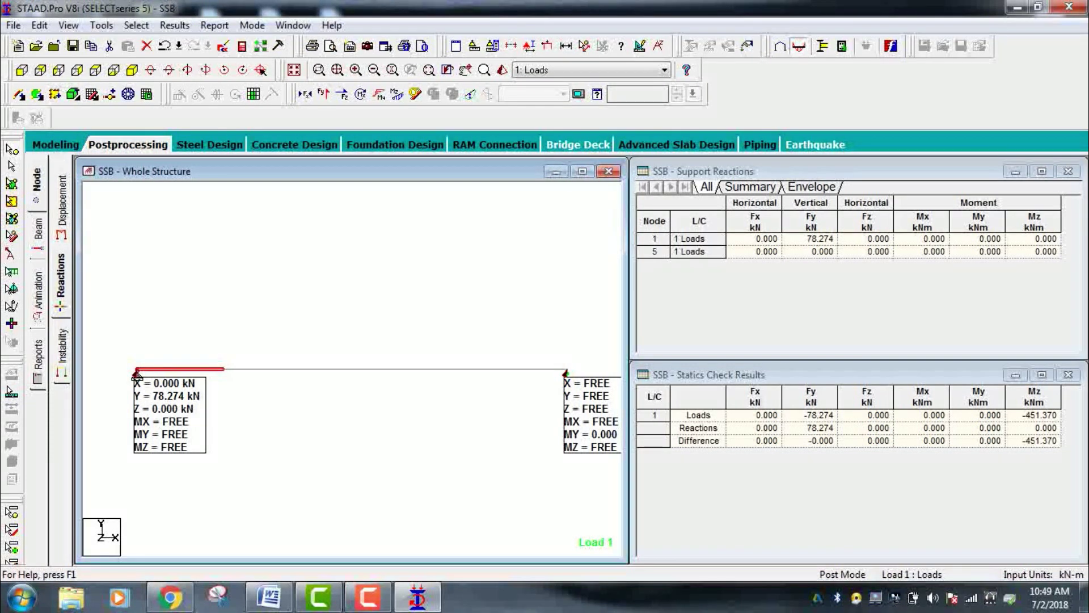
pyautogui.click(582, 171)
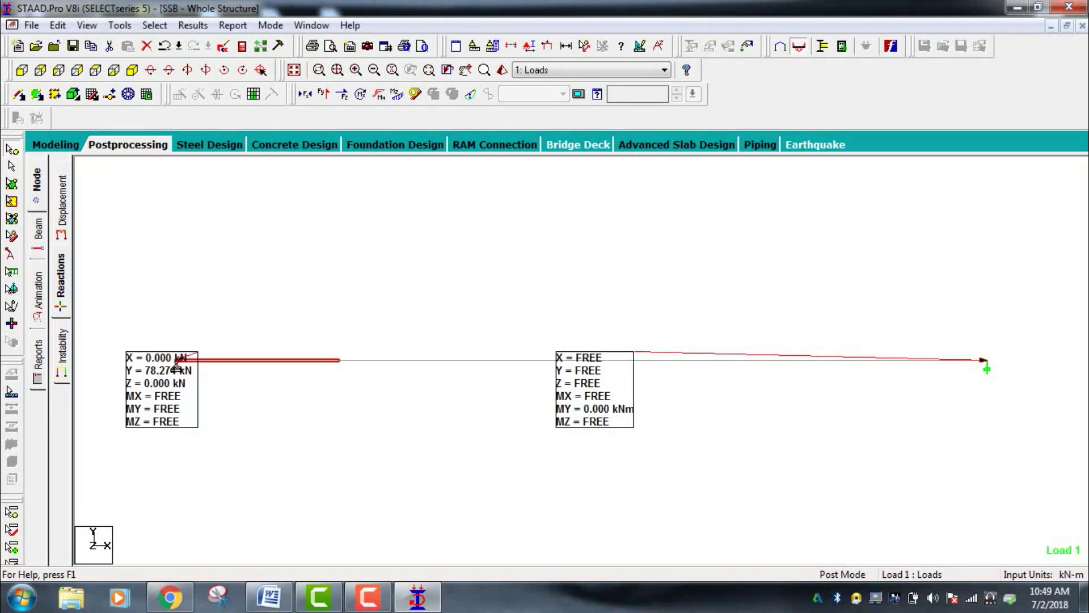